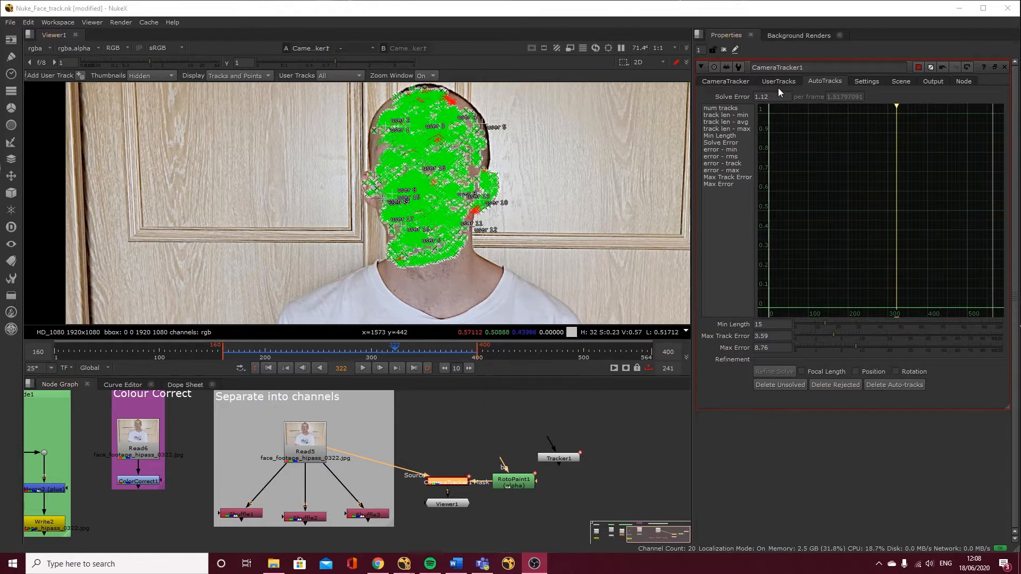
- Permanently delete all rejected auto-tracks from CameraTracker1
left_click(731, 81)
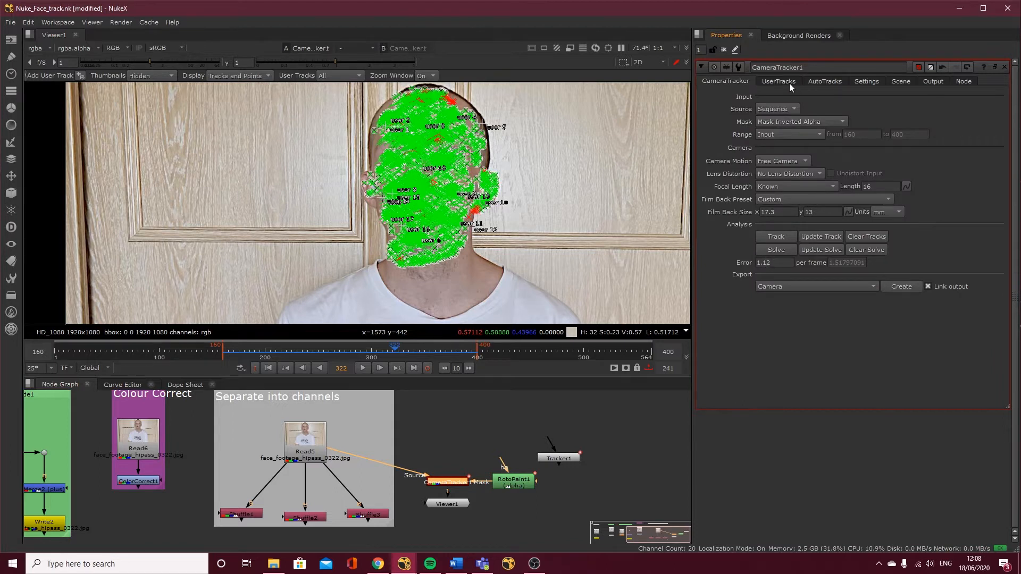
left_click(822, 82)
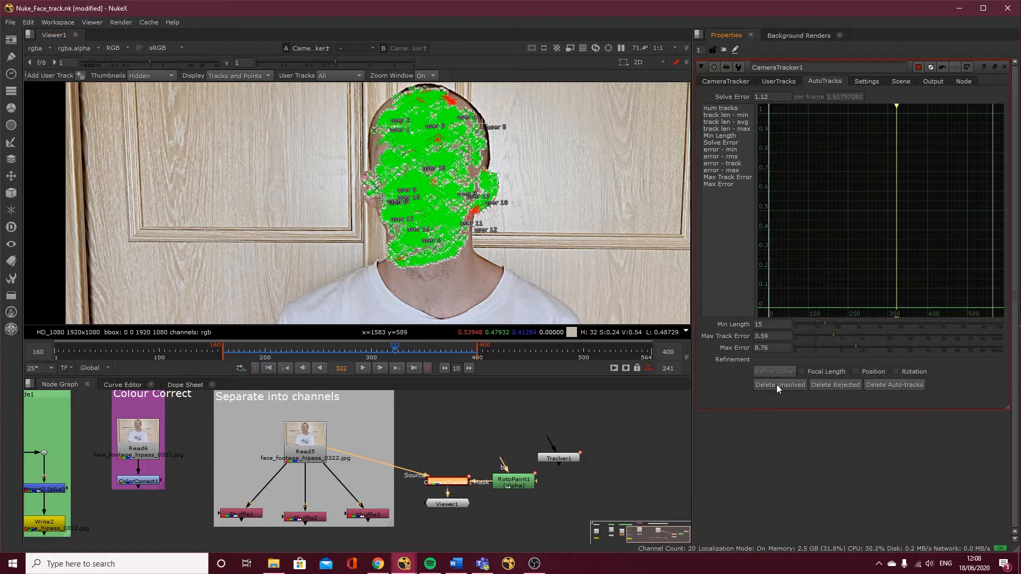
left_click(833, 387)
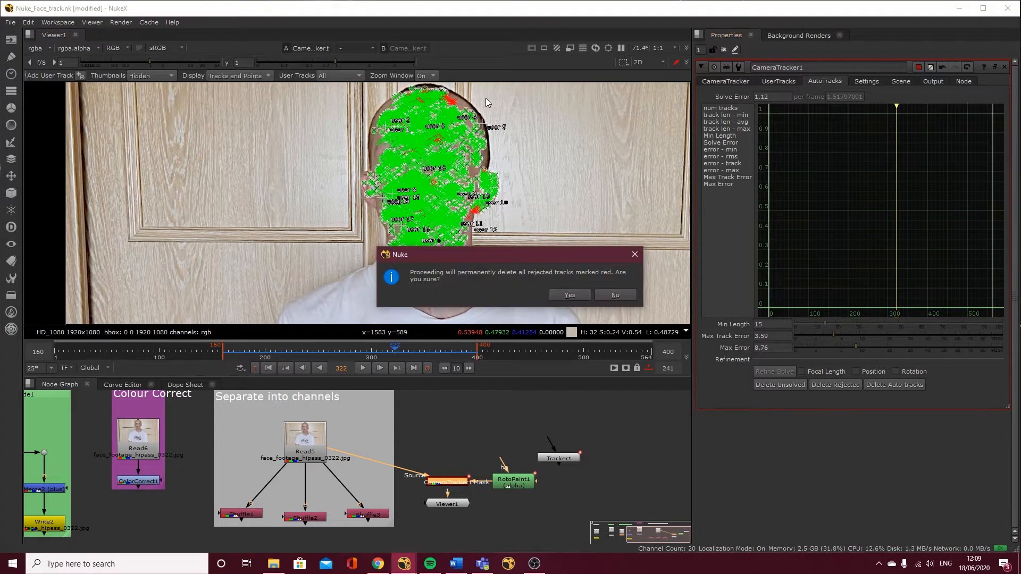
left_click(571, 295)
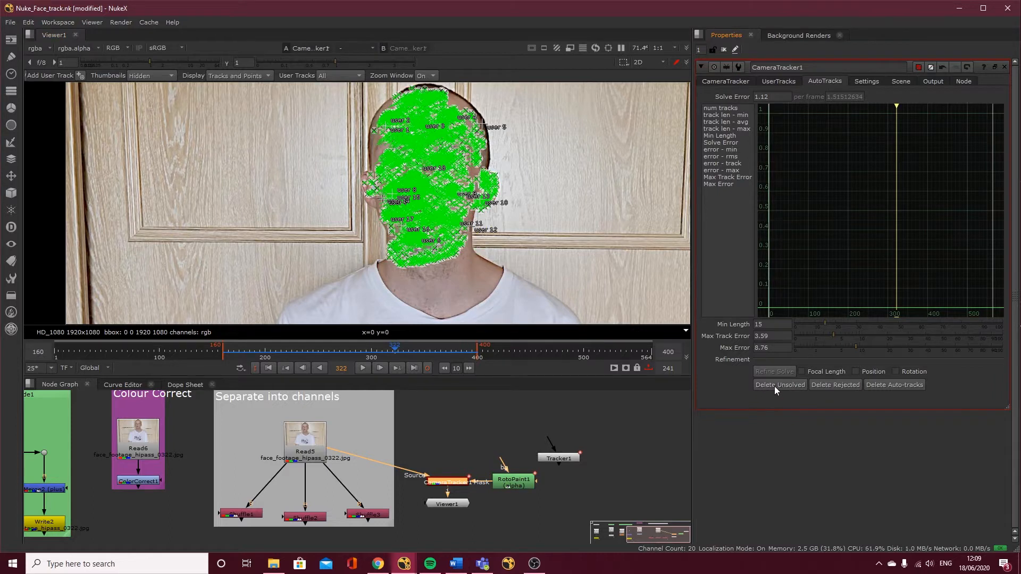
- Go to frame 258 and examine the solved point cloud in 3D for stray points around the cheeks and jaw
left_click_drag(407, 348, 326, 355)
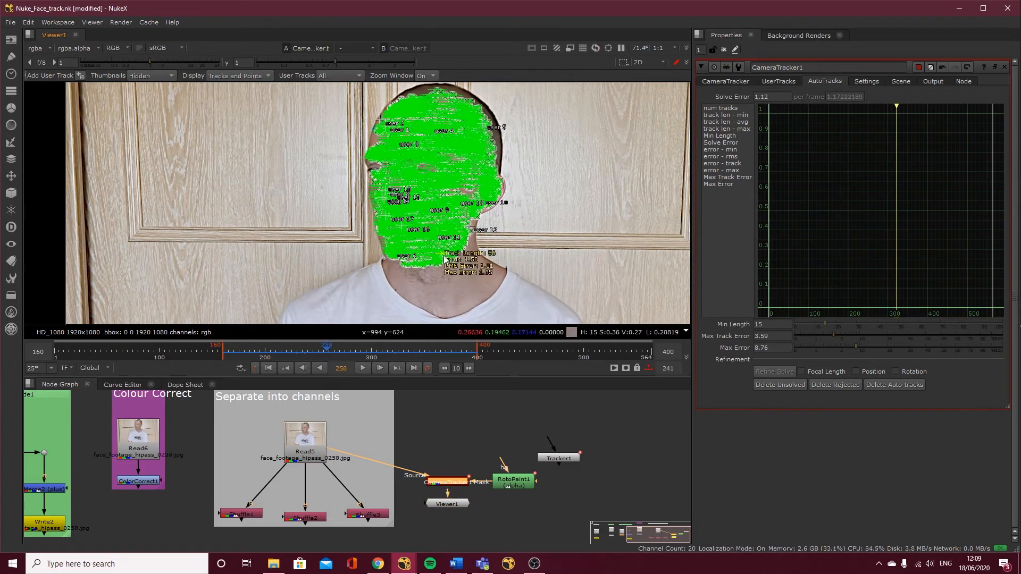
key("Tab")
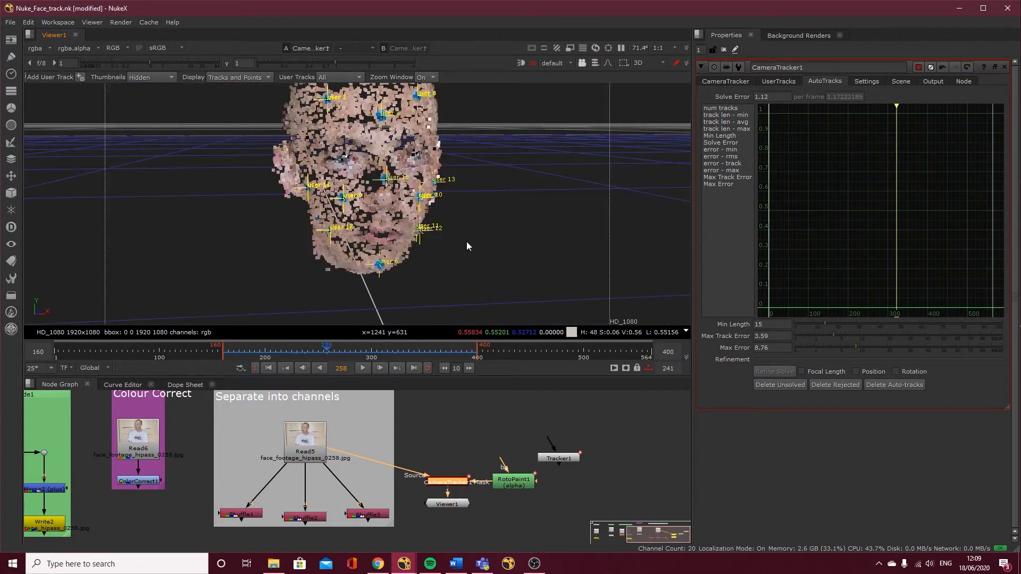
left_click_drag(493, 266, 164, 169)
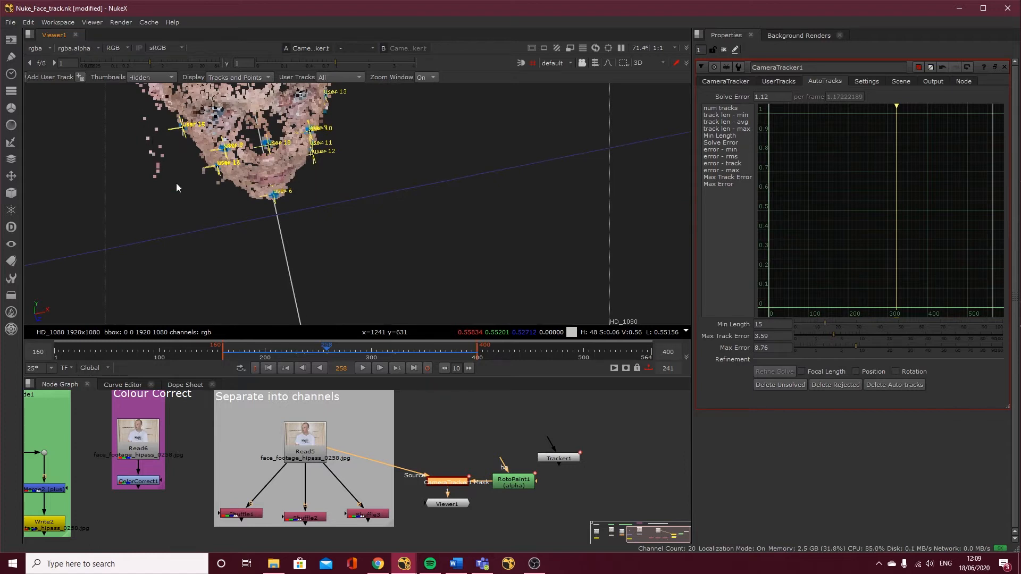
left_click_drag(206, 205, 299, 217)
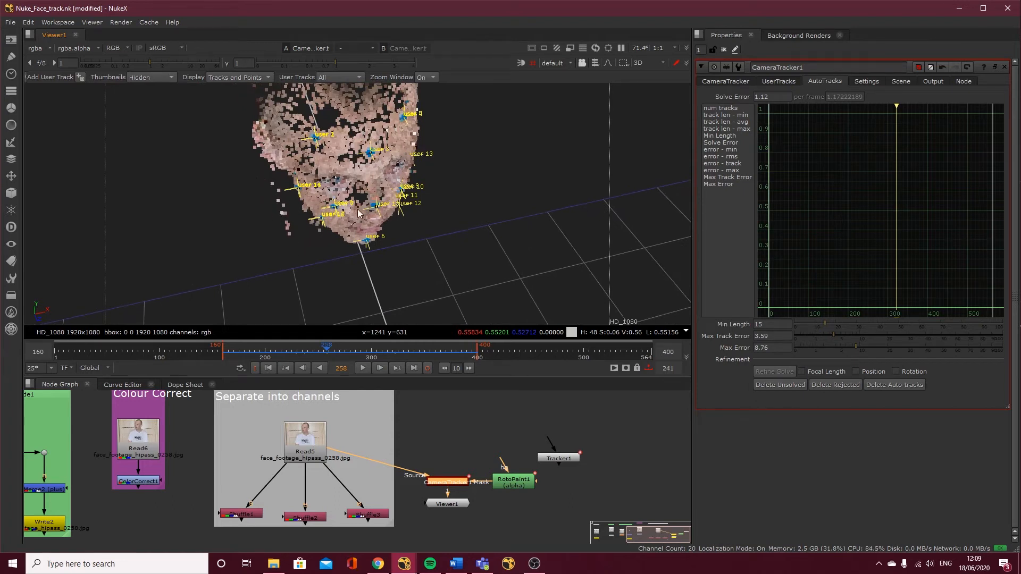
left_click(374, 254)
left_click_drag(343, 235, 379, 216)
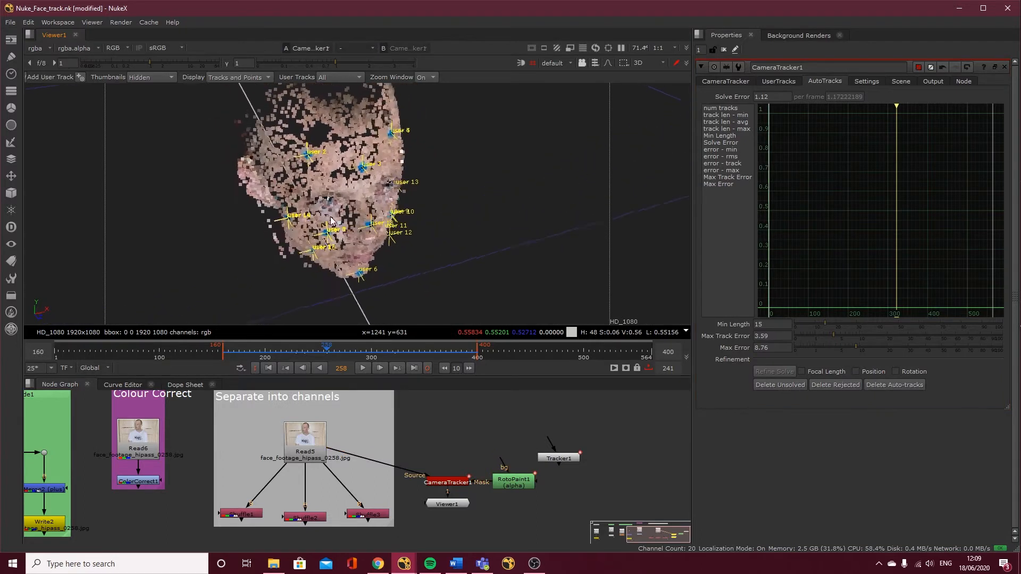
scroll(380, 215, "up", 4)
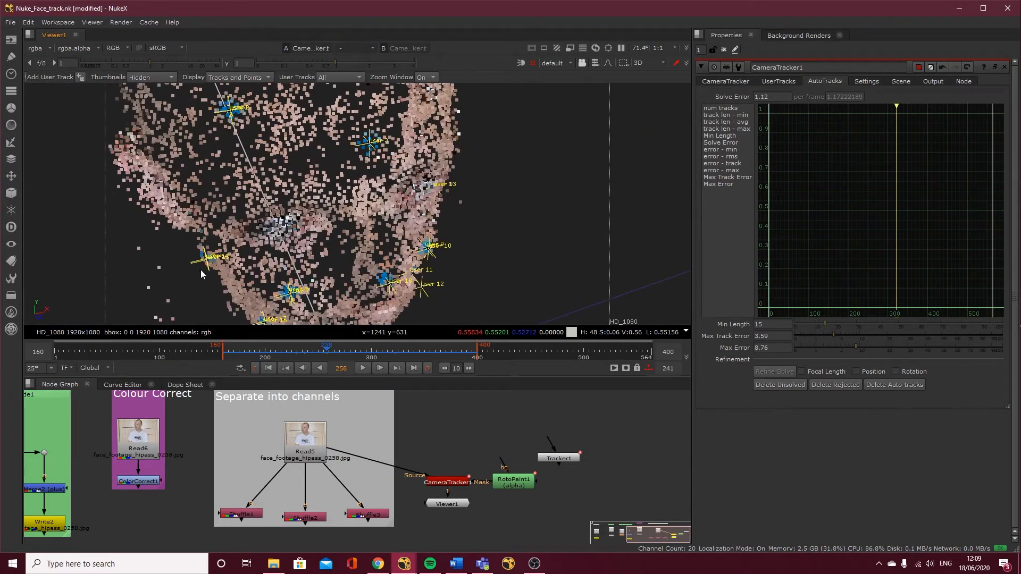
scroll(201, 266, "up", 2)
mouse_move(151, 289)
left_mouse_down()
mouse_move(173, 282)
mouse_move(151, 289)
left_mouse_up()
left_click_drag(298, 293, 285, 287)
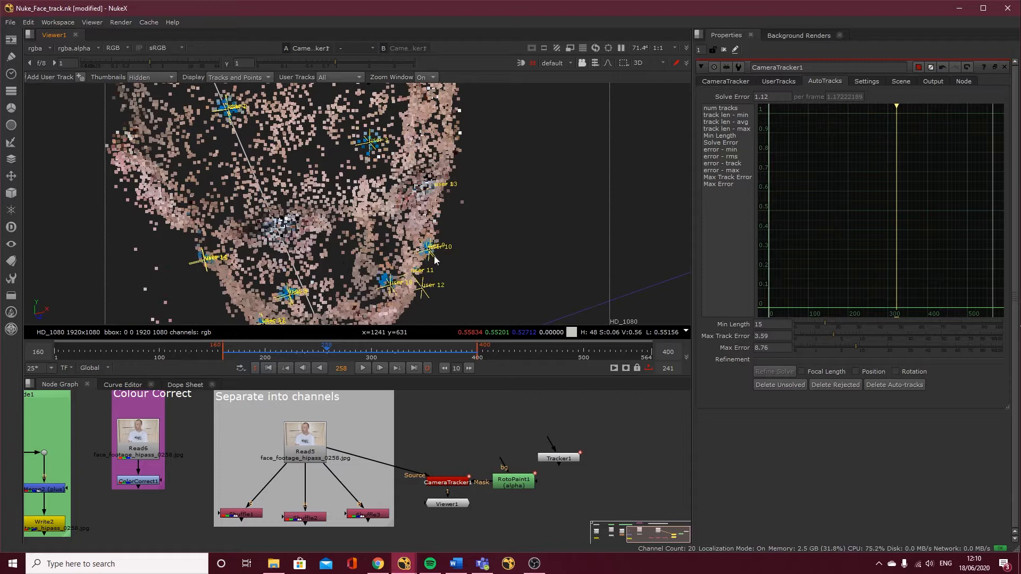
left_click_drag(473, 263, 432, 249)
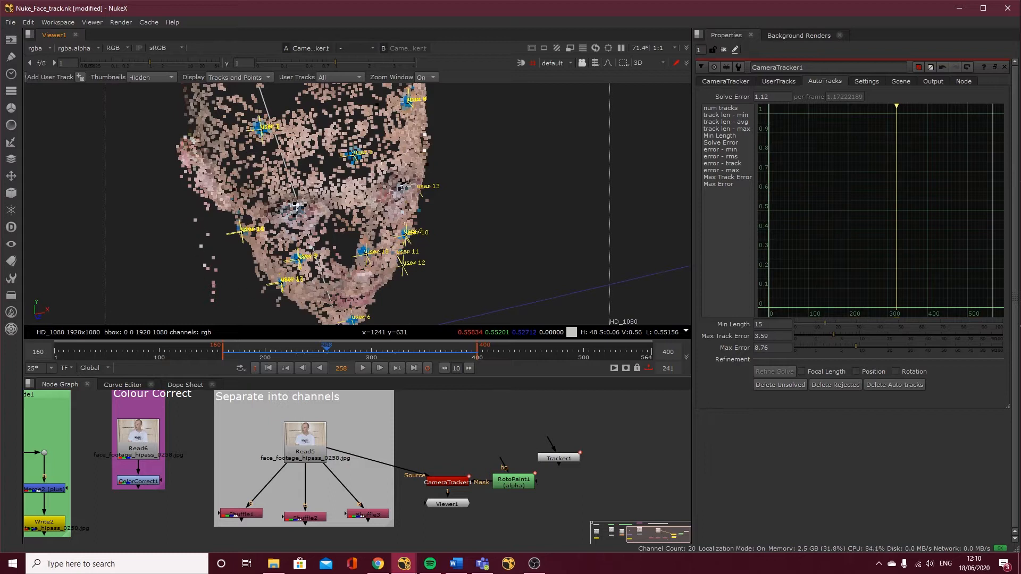
- Try to box-select the stray points beside the cheek in vertex selection mode, and restore node selection
key("alt+Tab")
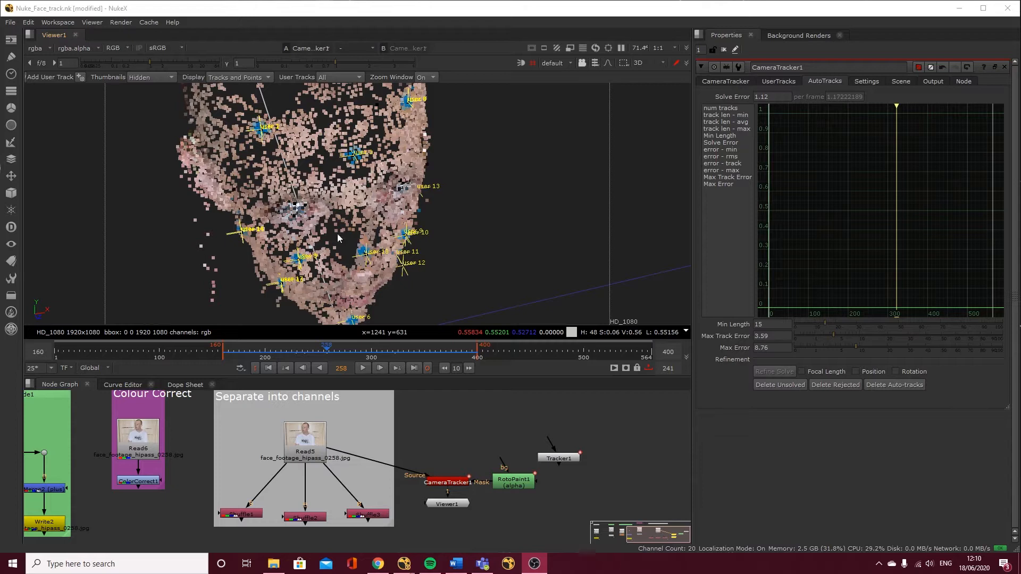
left_click_drag(148, 240, 227, 308)
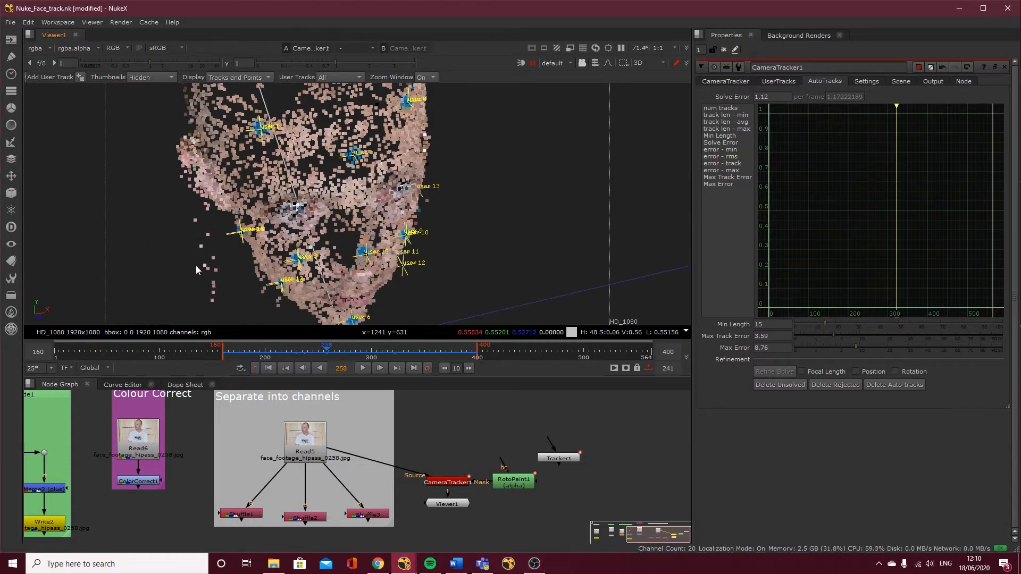
left_click(599, 62)
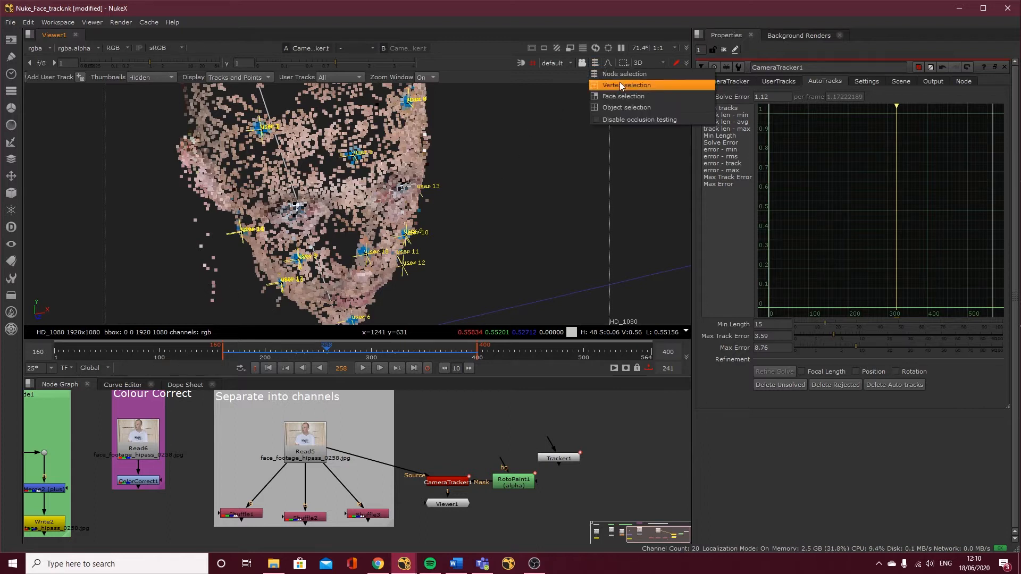
left_click(620, 82)
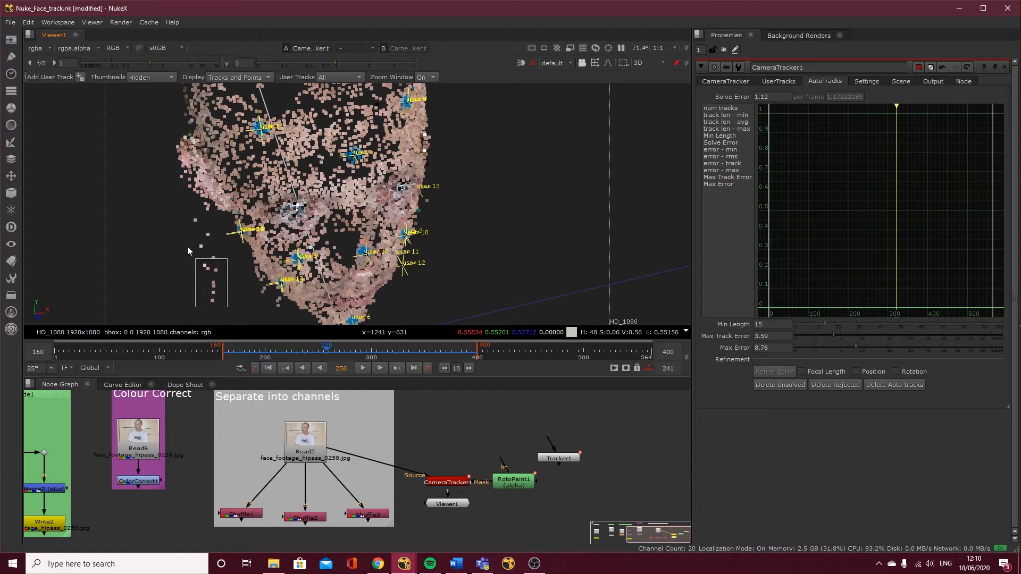
left_click(594, 63)
left_click(601, 73)
- Create a second comp viewer, place its node below RotoPaint1 and connect it to CameraTracker1
left_click(90, 23)
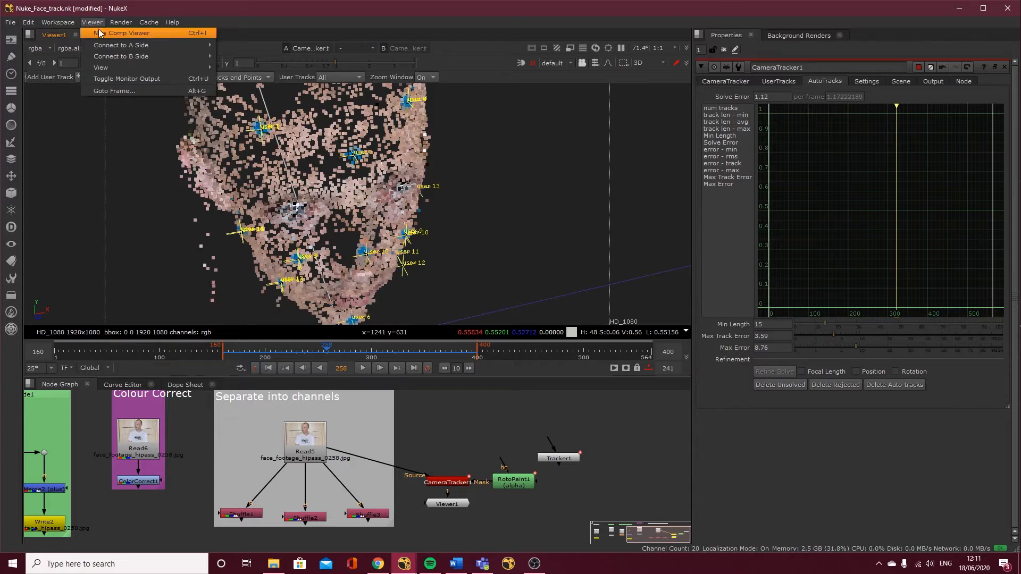
key("Escape")
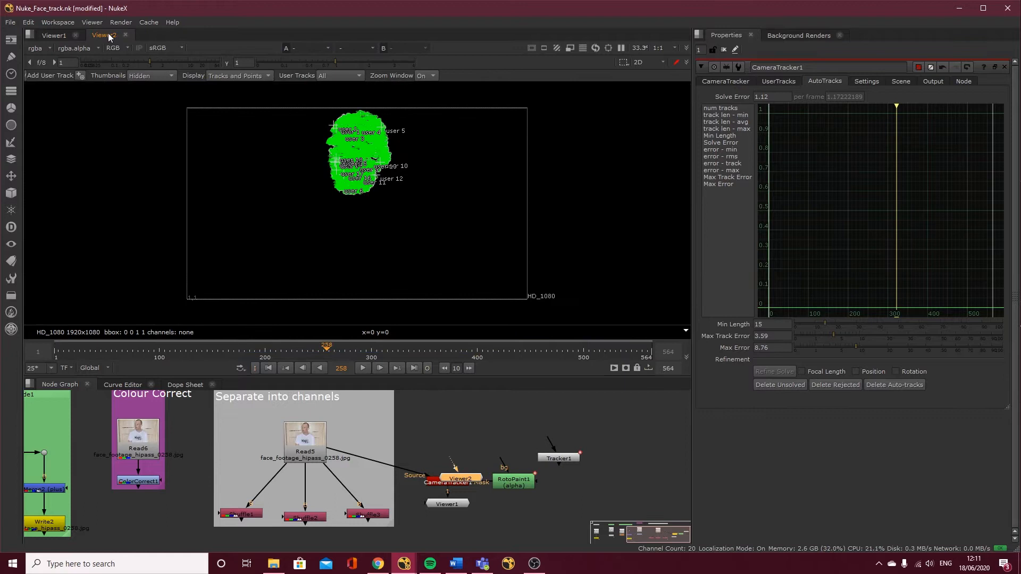
left_click_drag(472, 481, 542, 537)
left_click_drag(468, 484, 467, 480)
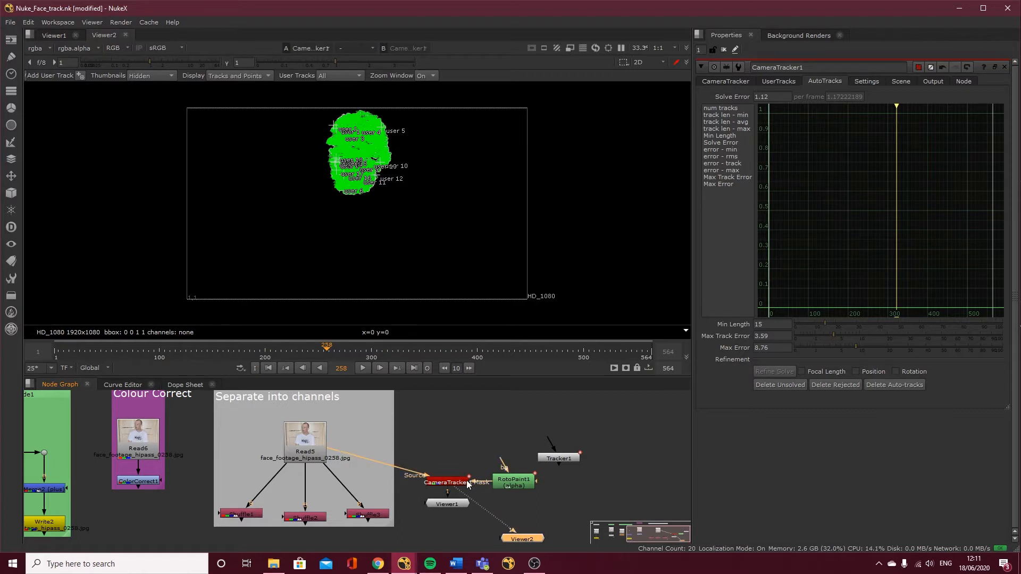
- Dock Viewer2 beside Viewer1 framed on the tracked face, and move the Viewer1 node lower in the node graph
left_click_drag(104, 33, 683, 105)
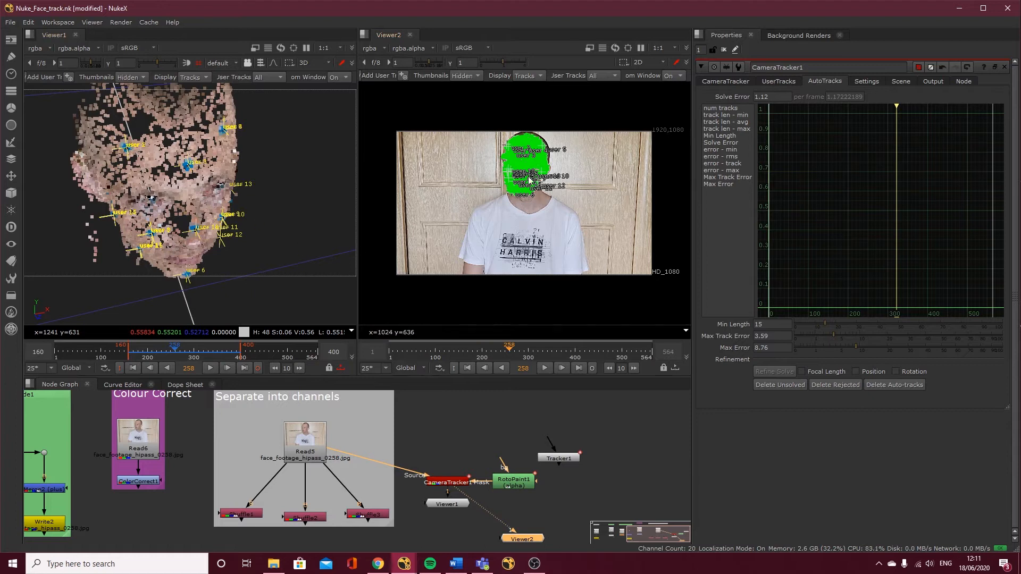
scroll(495, 180, "up", 2)
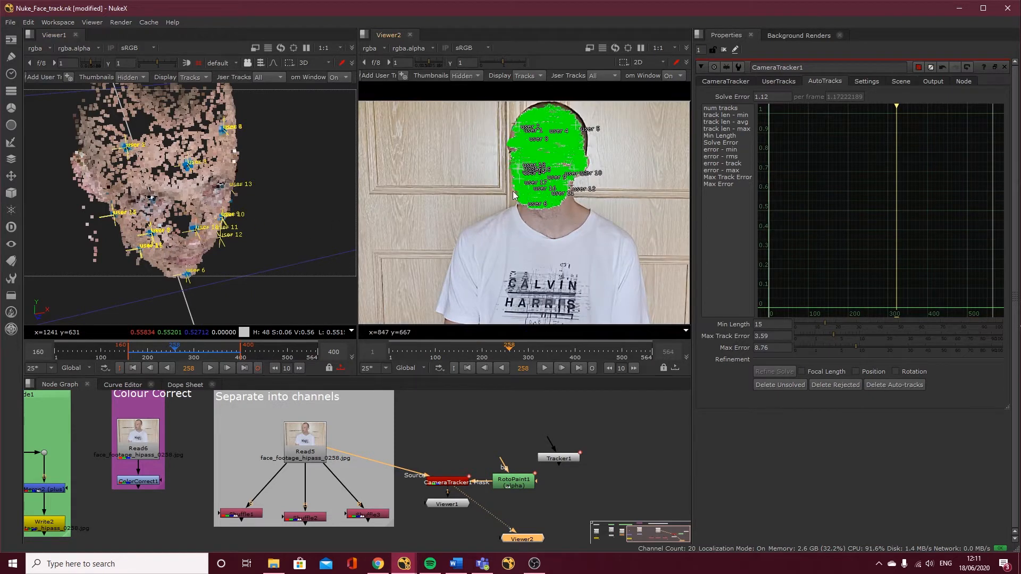
scroll(496, 180, "up", 2)
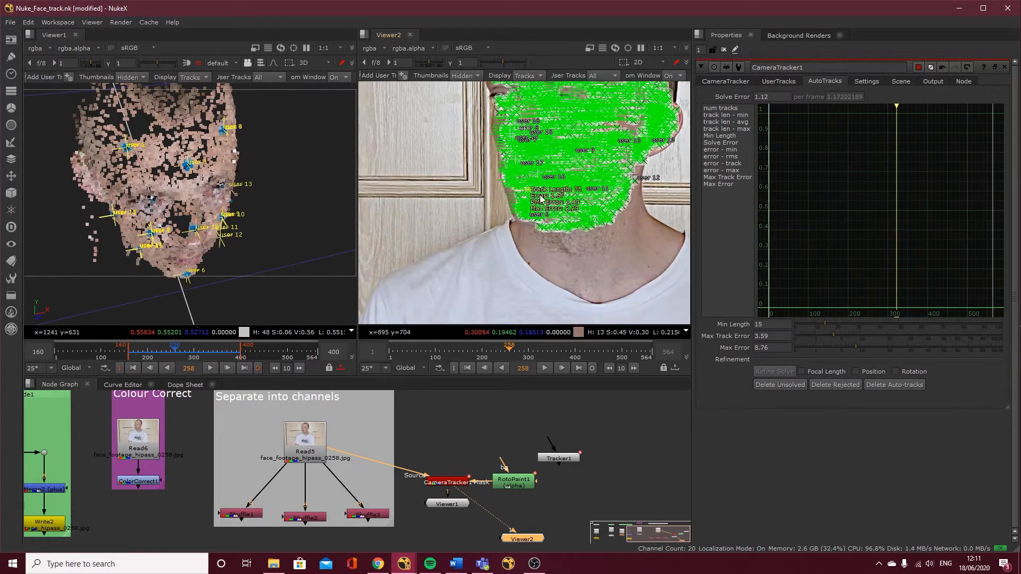
left_click_drag(445, 504, 434, 523)
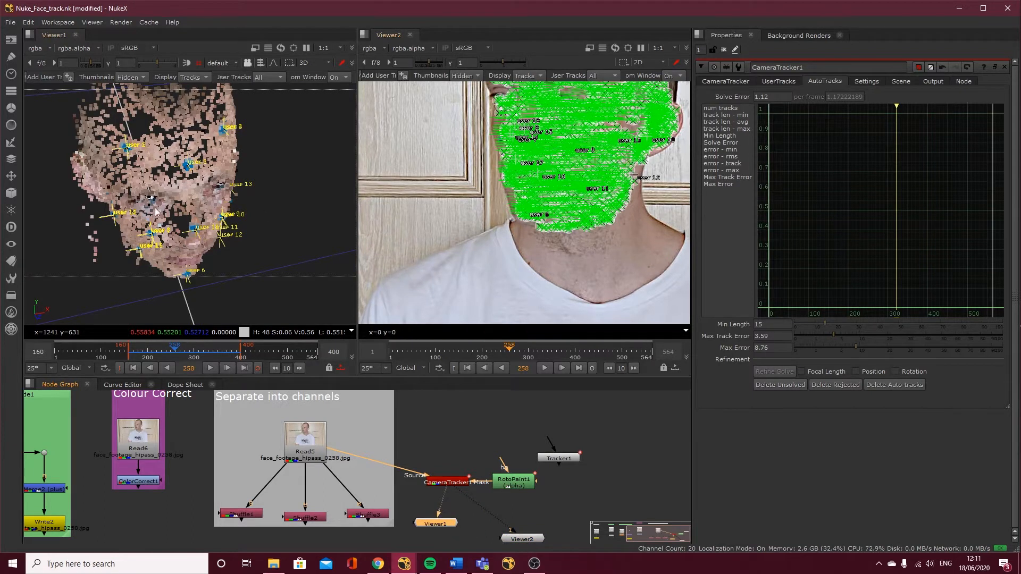
- Select the lower-face tracks at frame 258 in Viewer2 and check whether they match the stray 3D points
left_click_drag(477, 250, 627, 104)
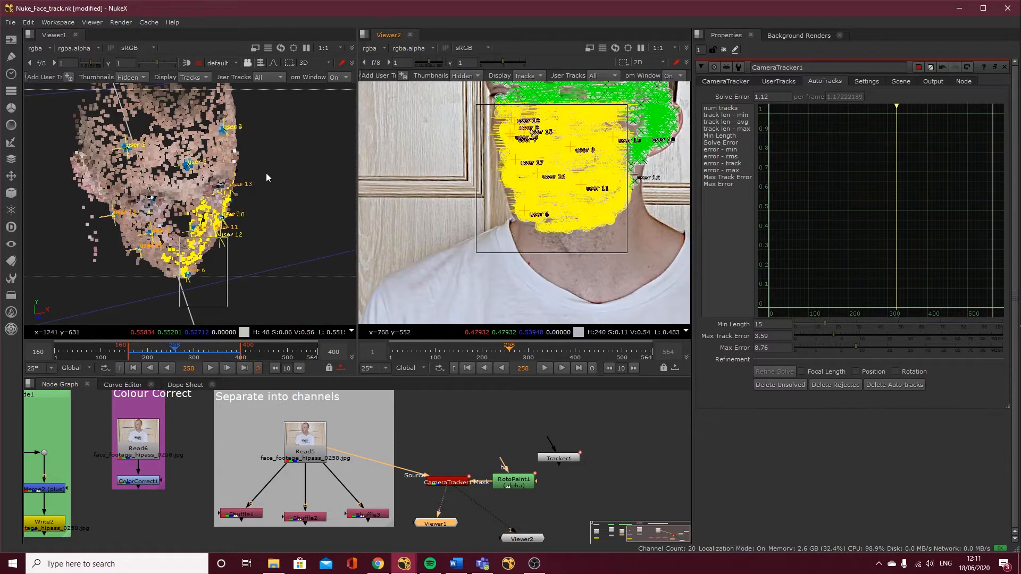
left_click_drag(262, 257, 239, 225)
left_click_drag(152, 241, 140, 227)
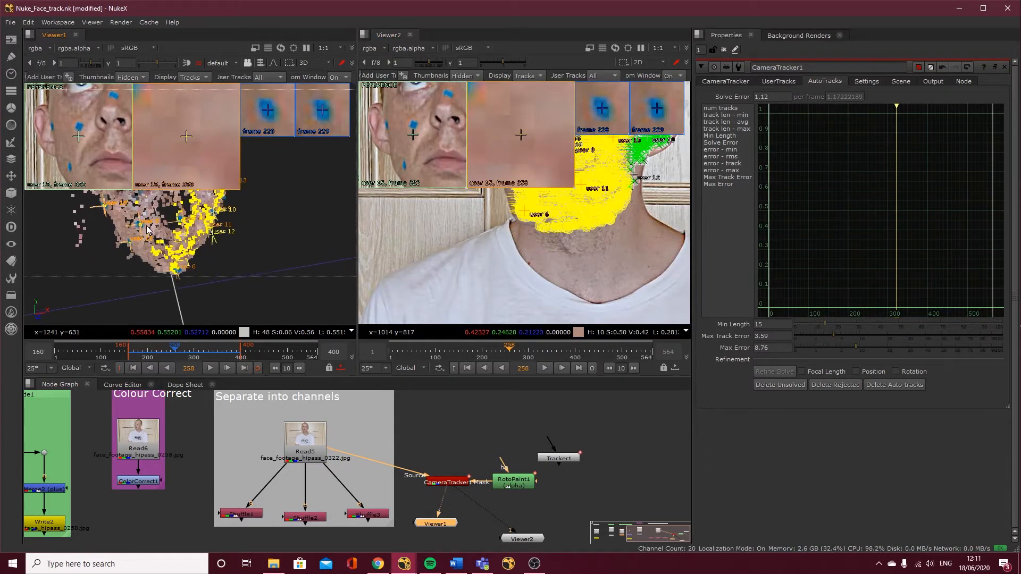
left_click(263, 258)
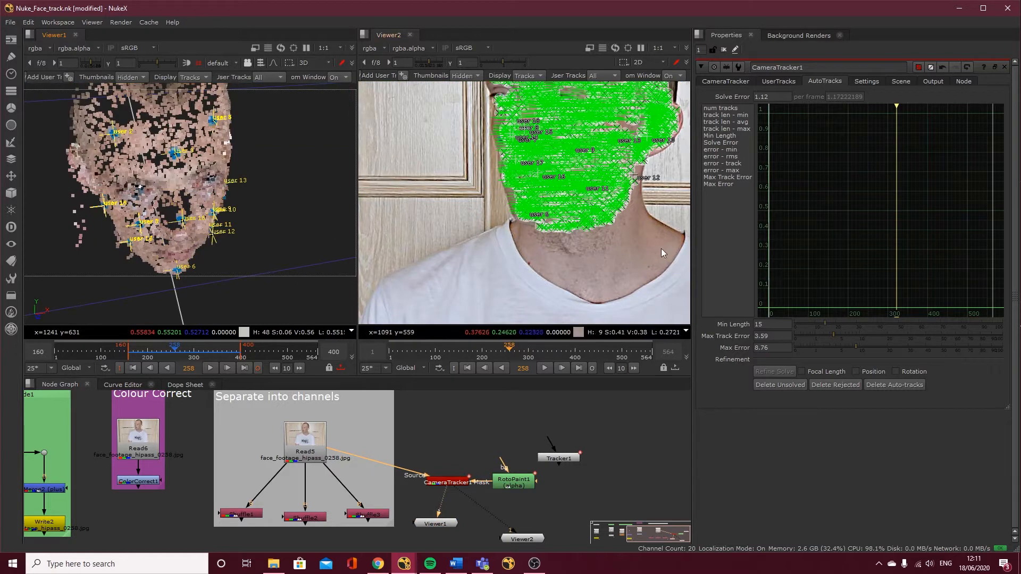
left_click_drag(665, 249, 483, 85)
left_click_drag(416, 12, 416, 11)
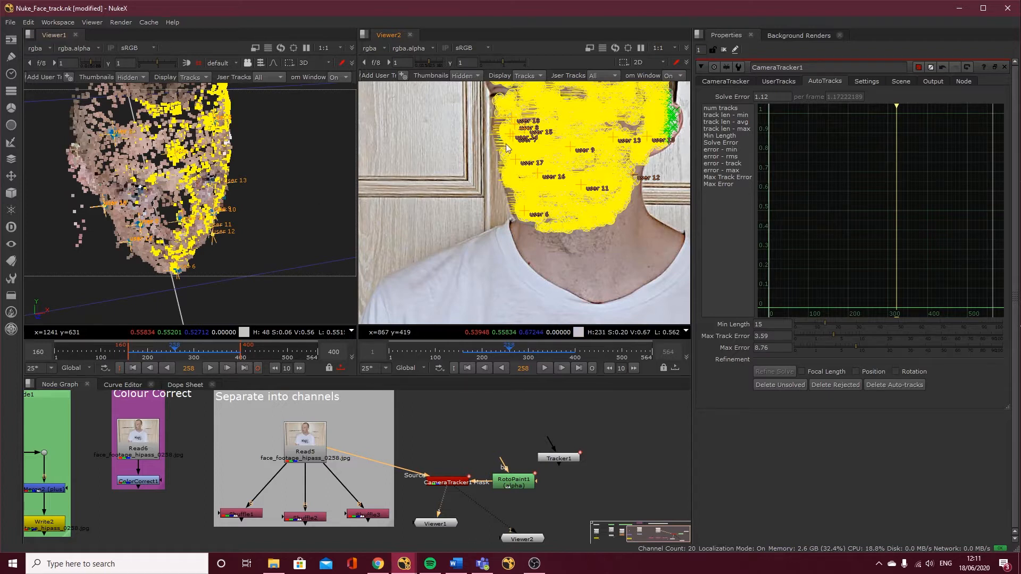
- Go to frame 185 and select tracks along the cheek and jaw edge to look for the stray 3D points
left_click(467, 309)
left_click(477, 351)
left_click_drag(477, 351, 474, 351)
mouse_move(473, 259)
left_mouse_down()
mouse_move(540, 167)
mouse_move(575, 147)
left_mouse_up()
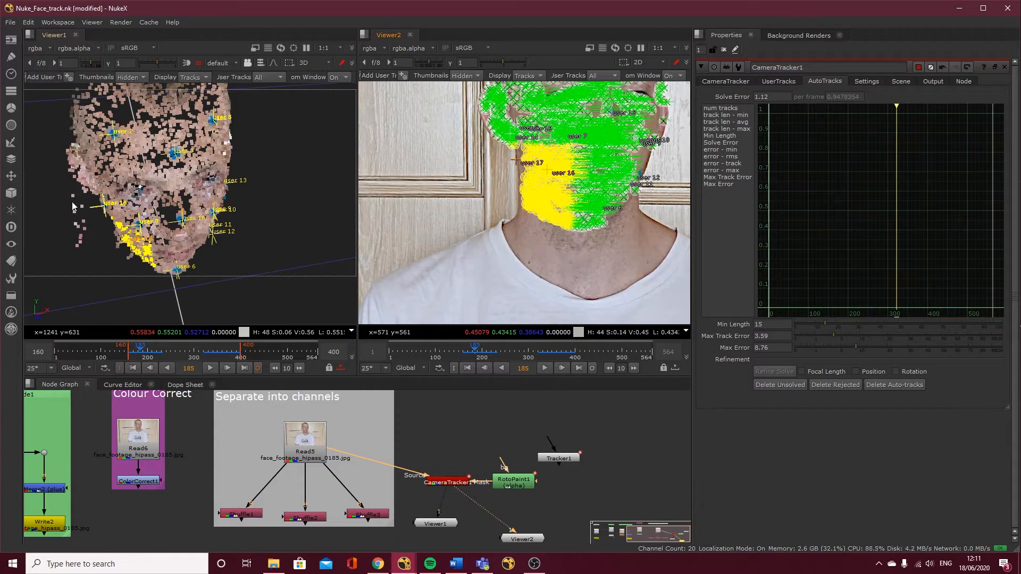
left_click_drag(507, 219, 528, 197)
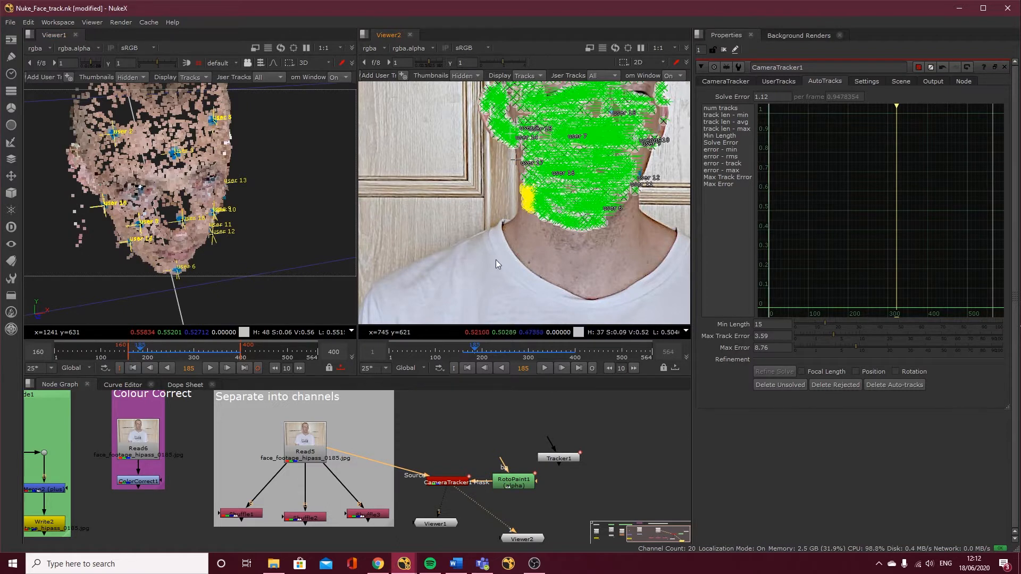
- Go to frame 165 and compare selections of the cheek, ear and jaw tracks with the stray 3D points
left_click(464, 347)
left_click_drag(477, 230, 560, 162)
left_click_drag(472, 248, 583, 118)
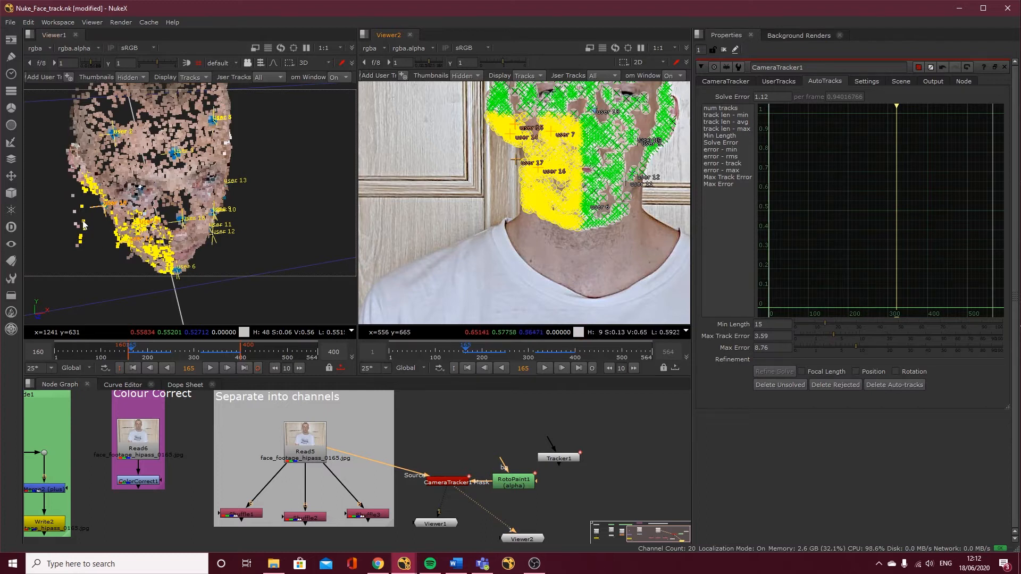
left_click_drag(503, 224, 585, 167)
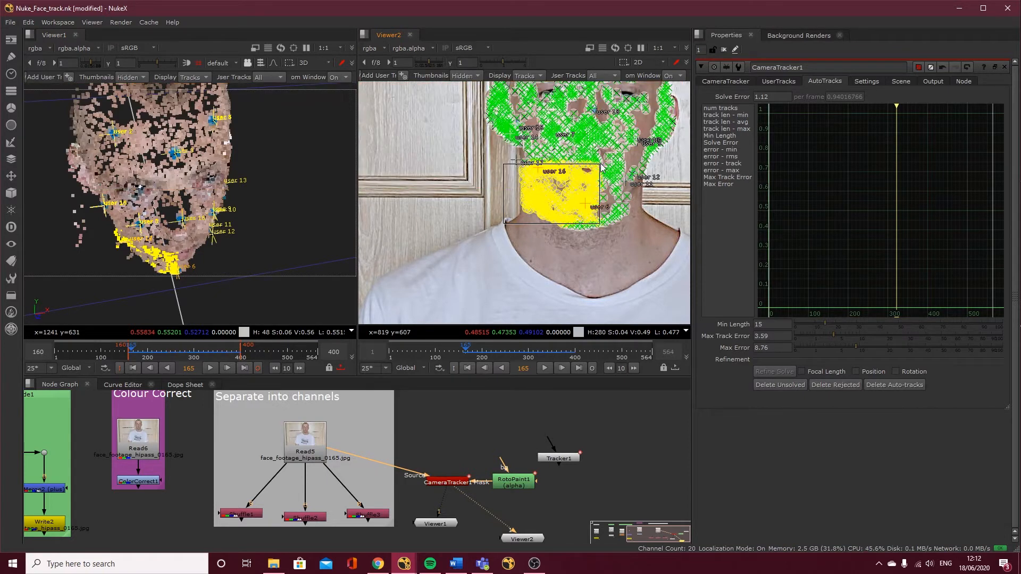
left_click(468, 181)
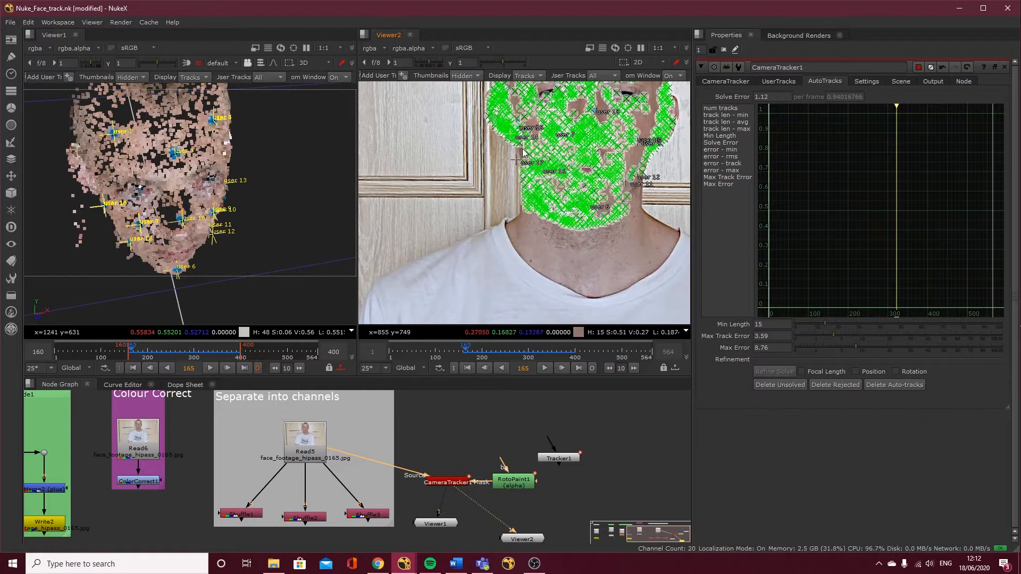
- Select the mouth, cheek and jaw tracks at frame 165 in Viewer2 and compare them with the stray 3D points
scroll(479, 173, "up", 4)
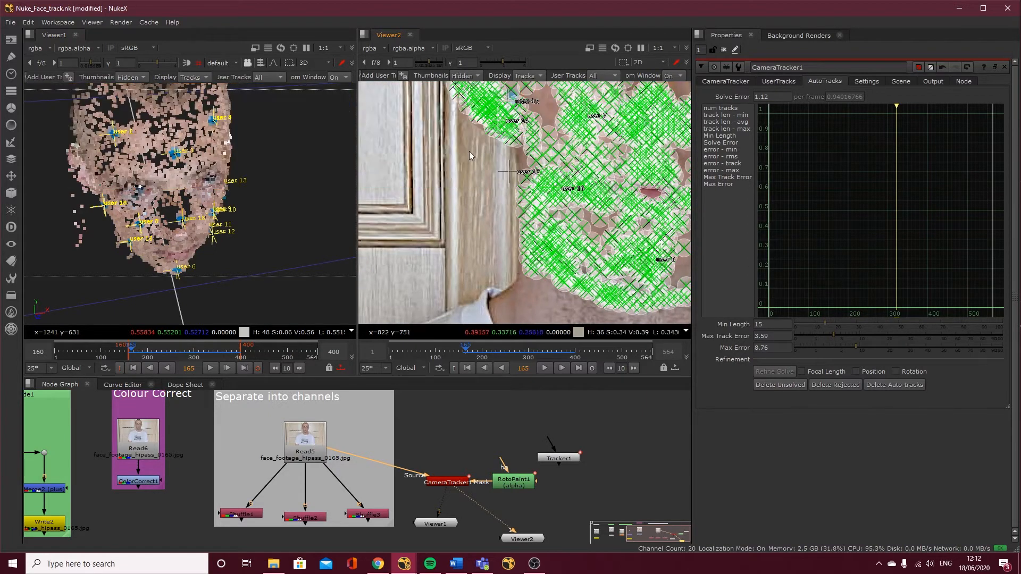
left_click_drag(477, 147, 674, 189)
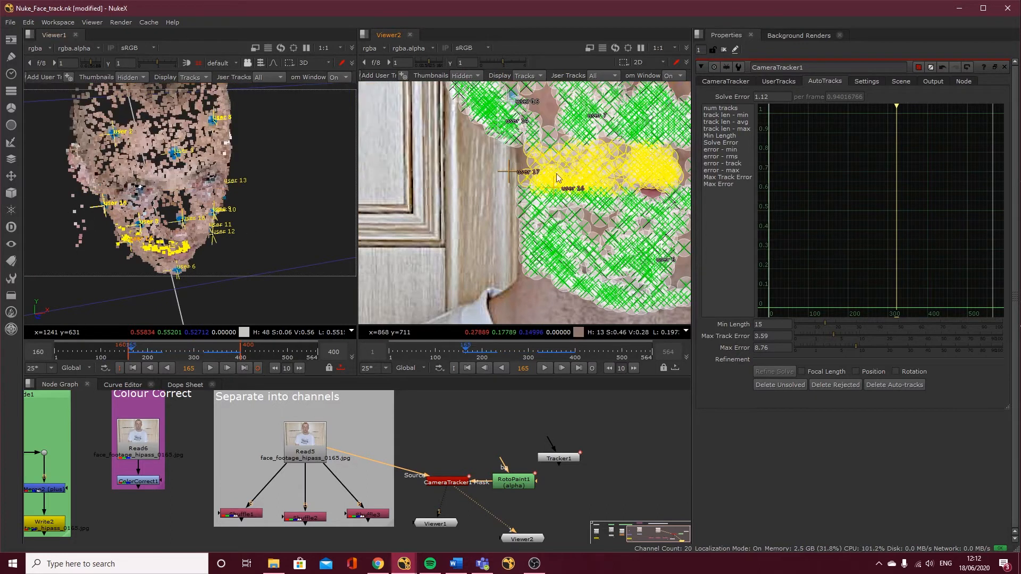
left_click(481, 203)
left_click_drag(464, 209, 543, 159)
scroll(633, 122, "down", 4)
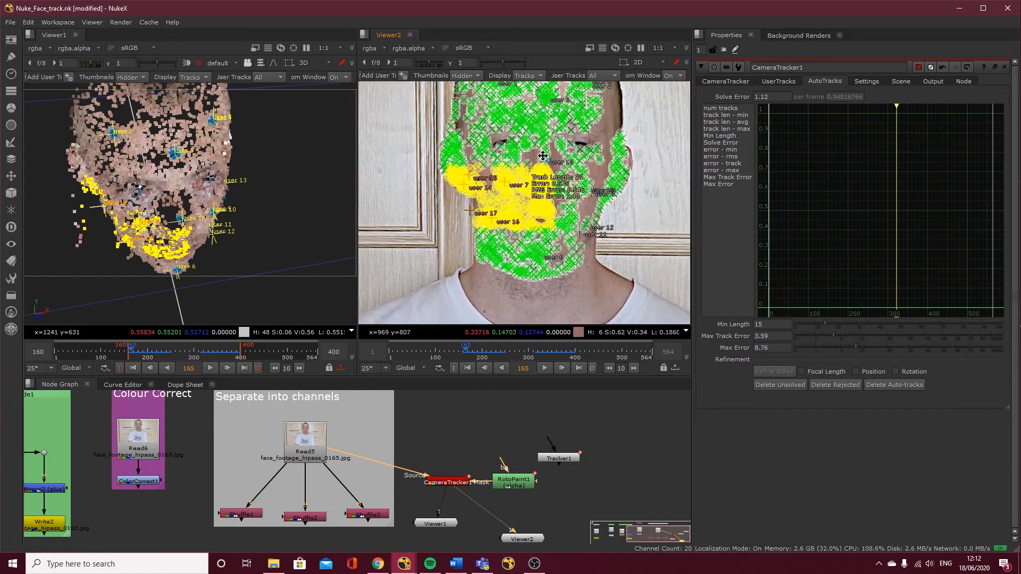
scroll(561, 166, "up", 3)
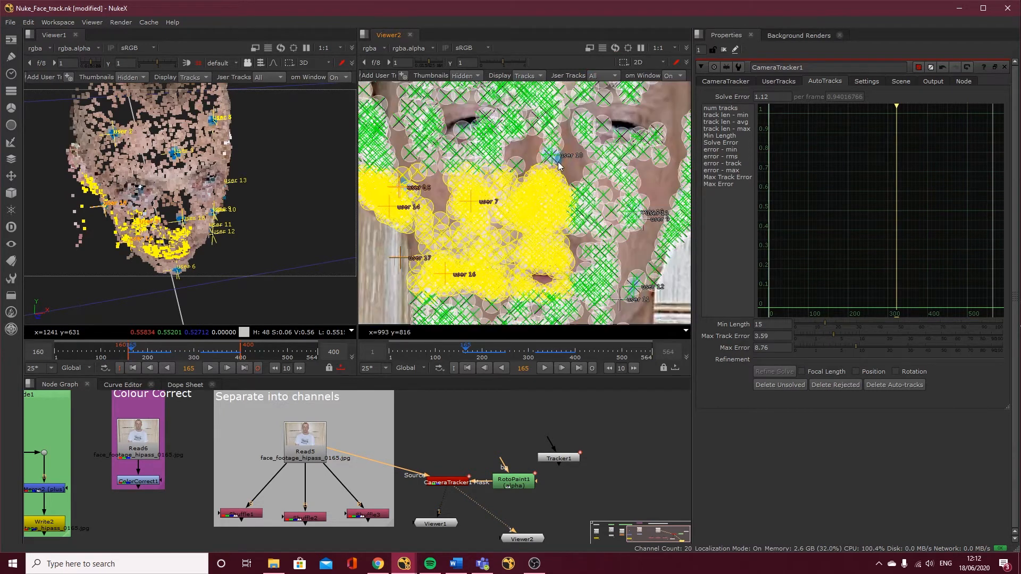
- Inspect the user 18 and user 17 tracks, and check the error details of the auto-tracks around the nose
left_click(569, 155)
left_click(549, 161)
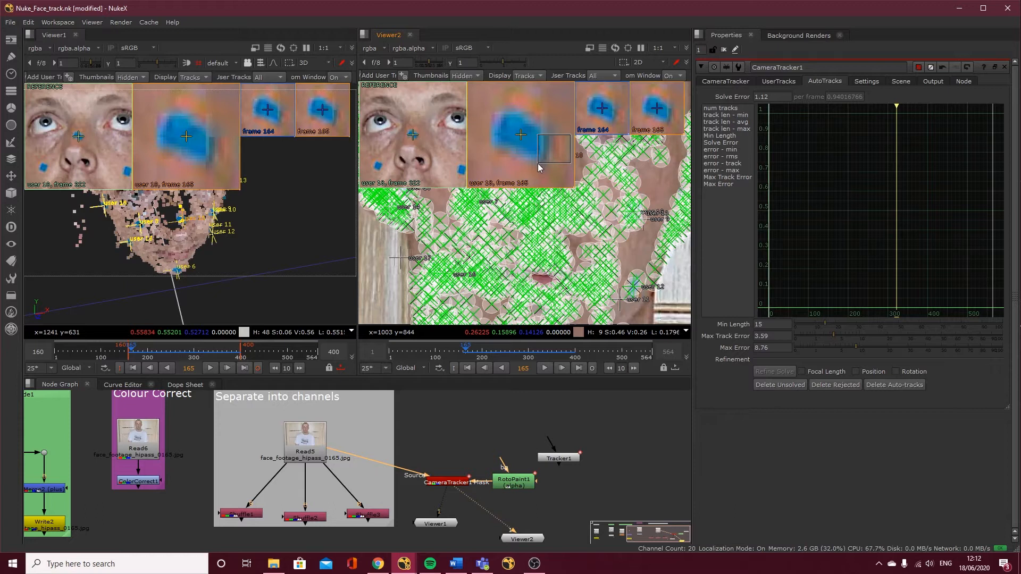
left_click_drag(534, 166, 532, 168)
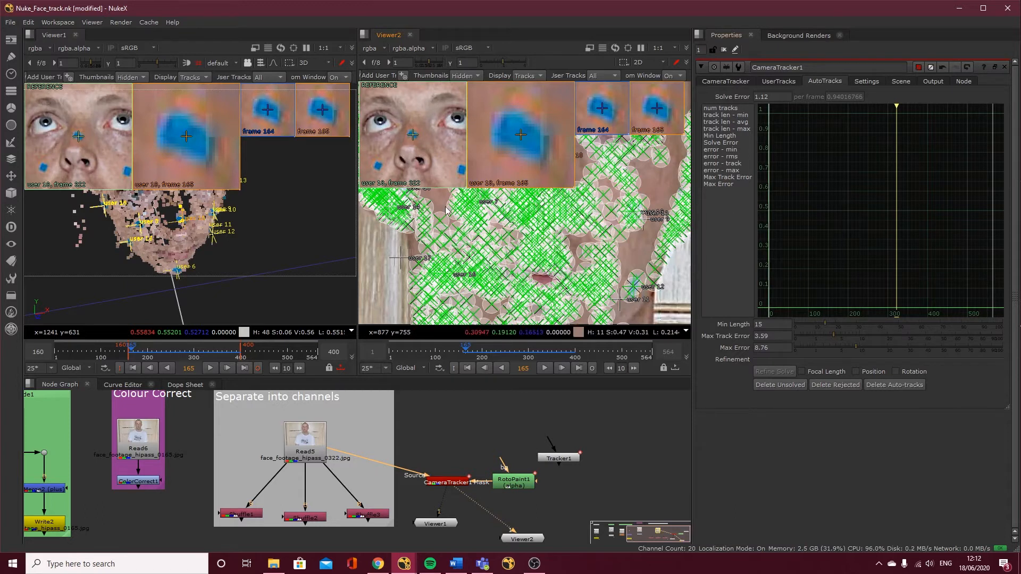
left_click(396, 261)
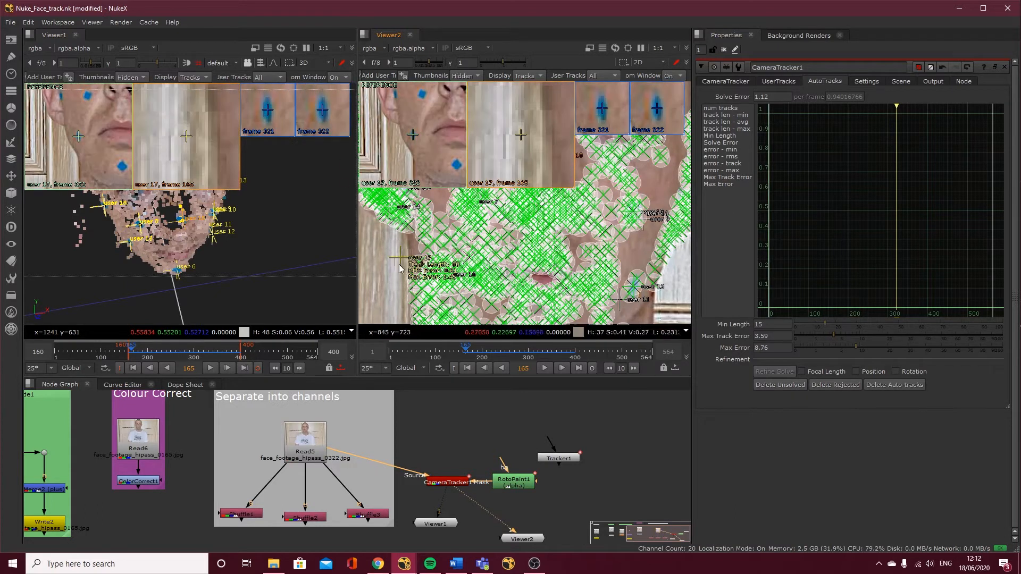
left_click(379, 302)
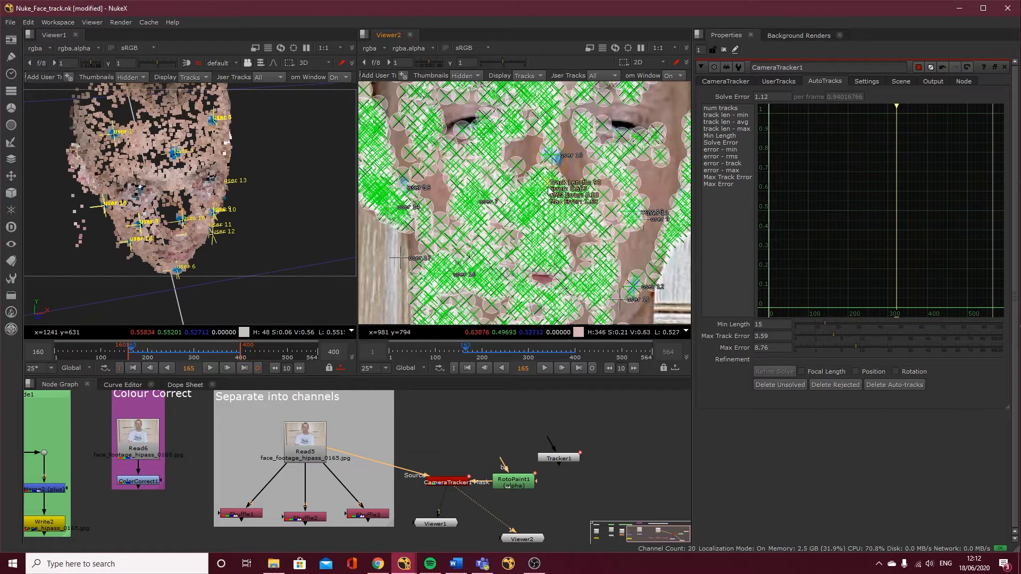
mouse_move(531, 175)
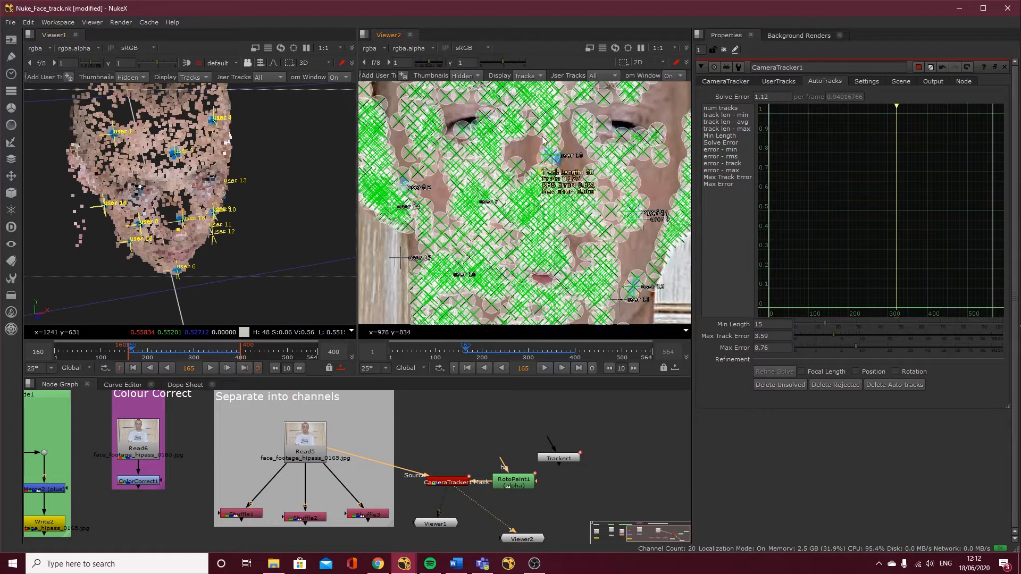
mouse_move(472, 172)
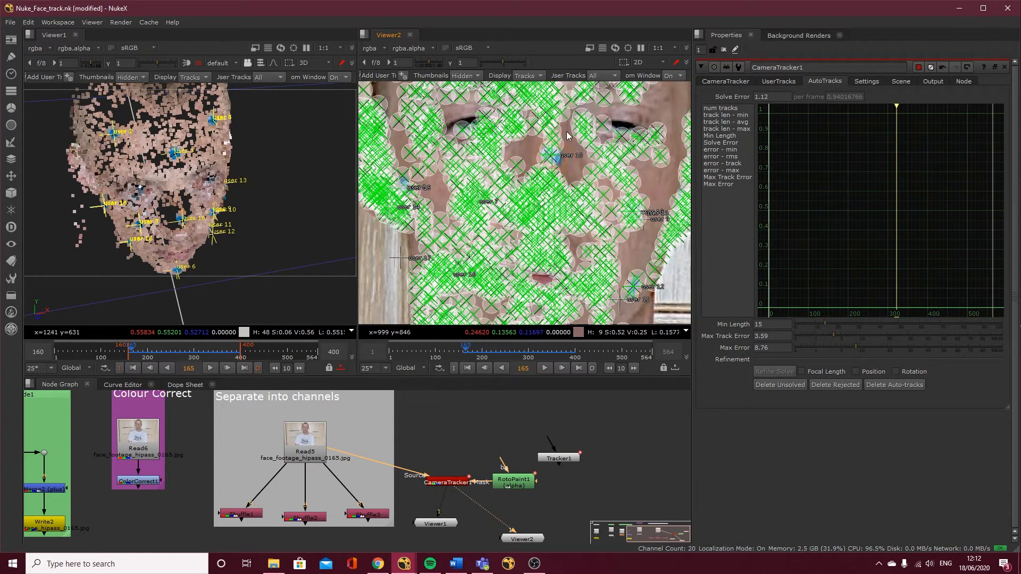
- Delete the tracks on the outer edge of the subject's right ear that match the stray 3D points
left_click(553, 144)
left_click_drag(517, 173, 489, 182)
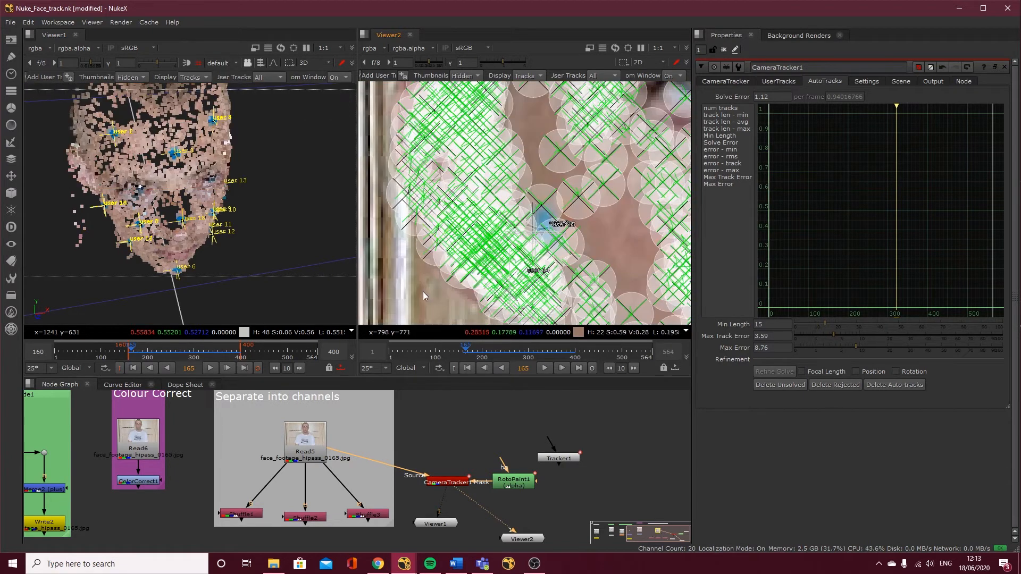
mouse_move(437, 239)
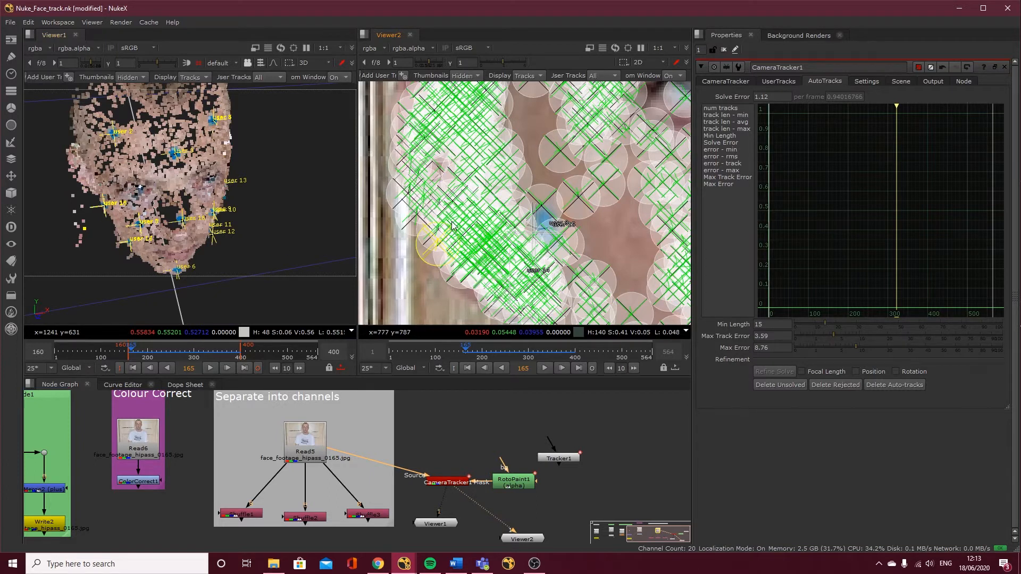
left_click_drag(409, 284, 482, 182)
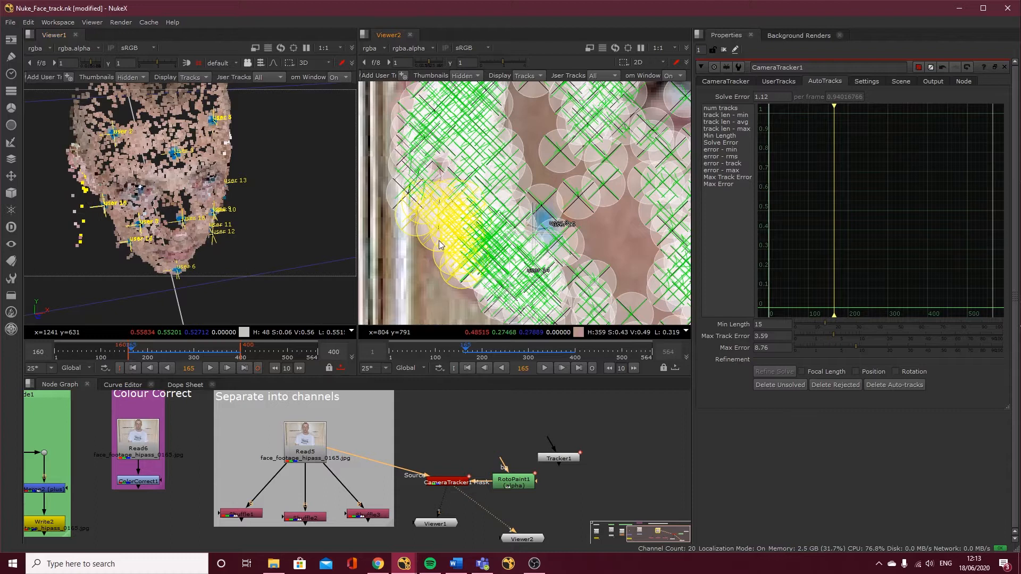
left_click(432, 289)
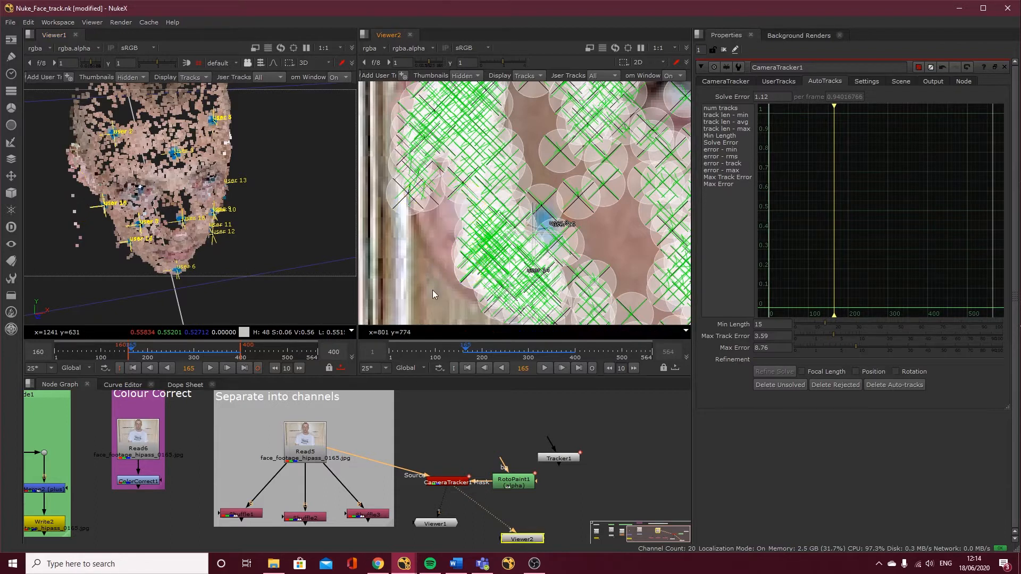
- Check the neighbouring earlobe tracks, and delete the two remaining stray groups higher on the outer edge of the subject's right ear
left_click_drag(439, 298, 488, 230)
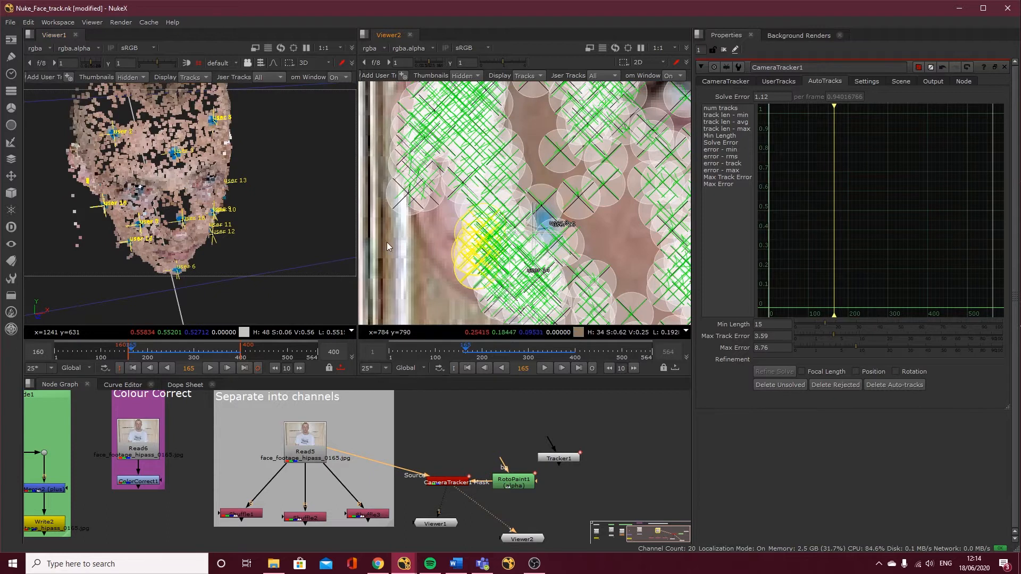
left_click_drag(384, 240, 435, 159)
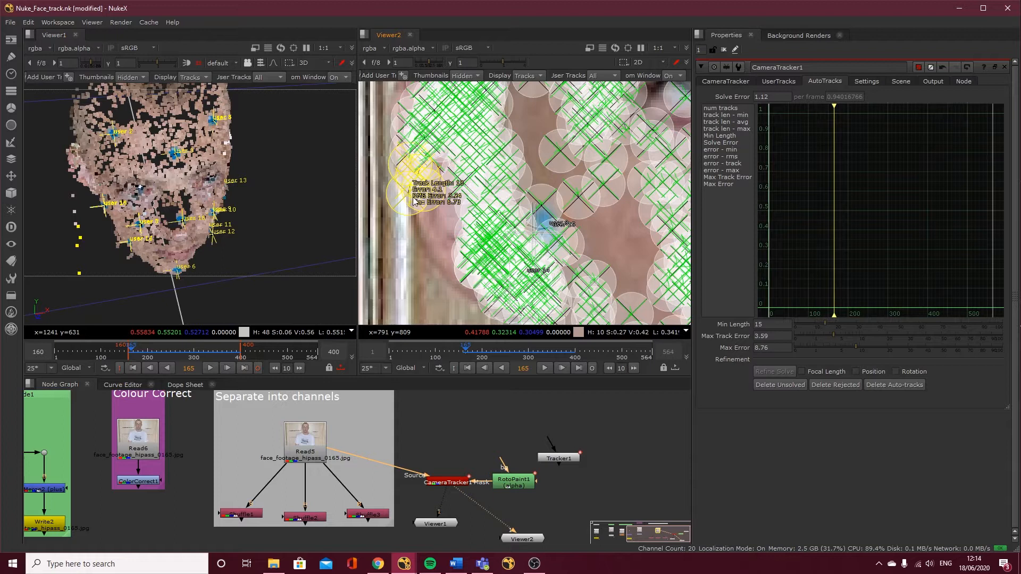
key("Delete")
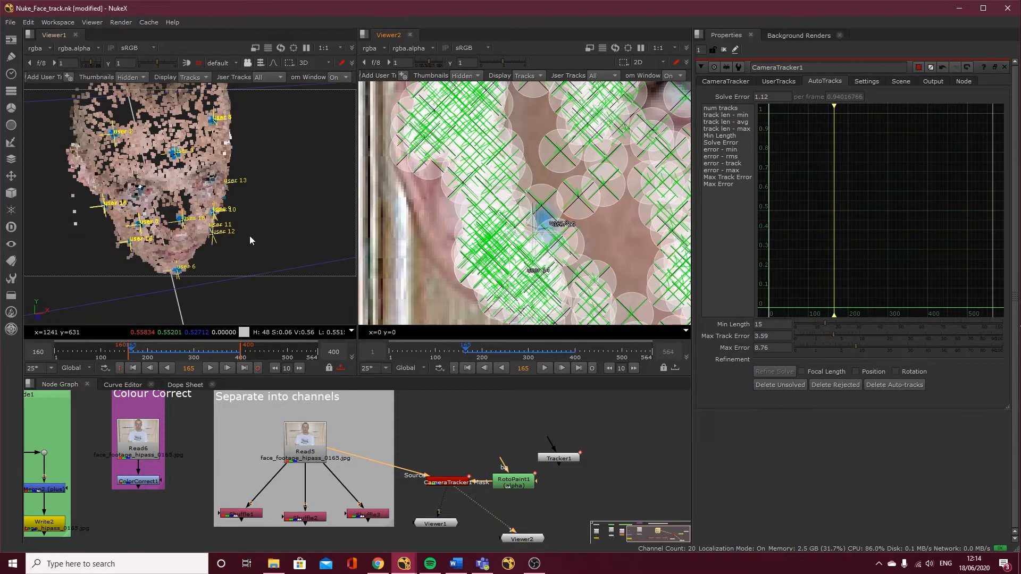
left_click_drag(422, 196, 468, 249)
left_click_drag(408, 258, 465, 145)
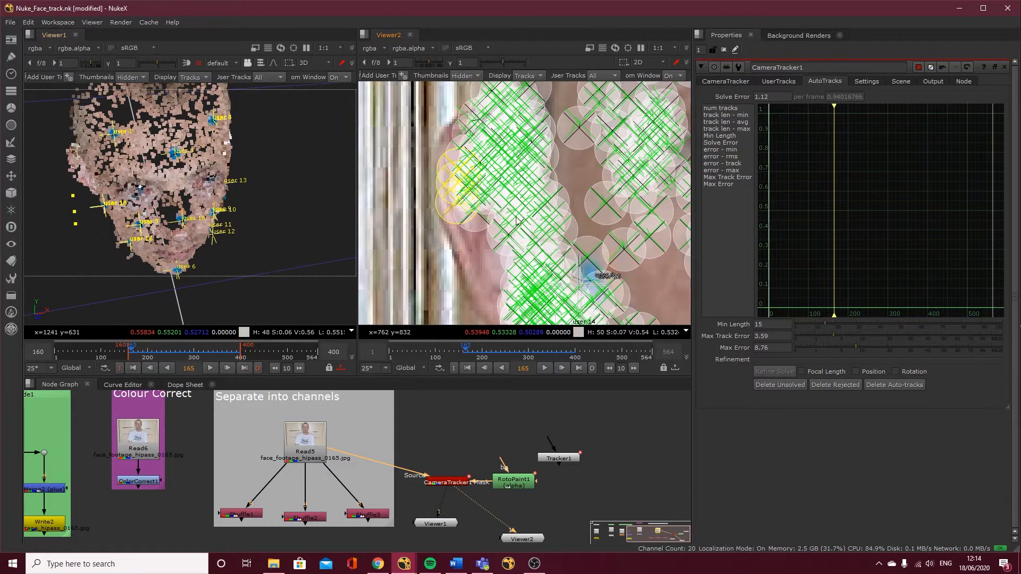
key("Delete")
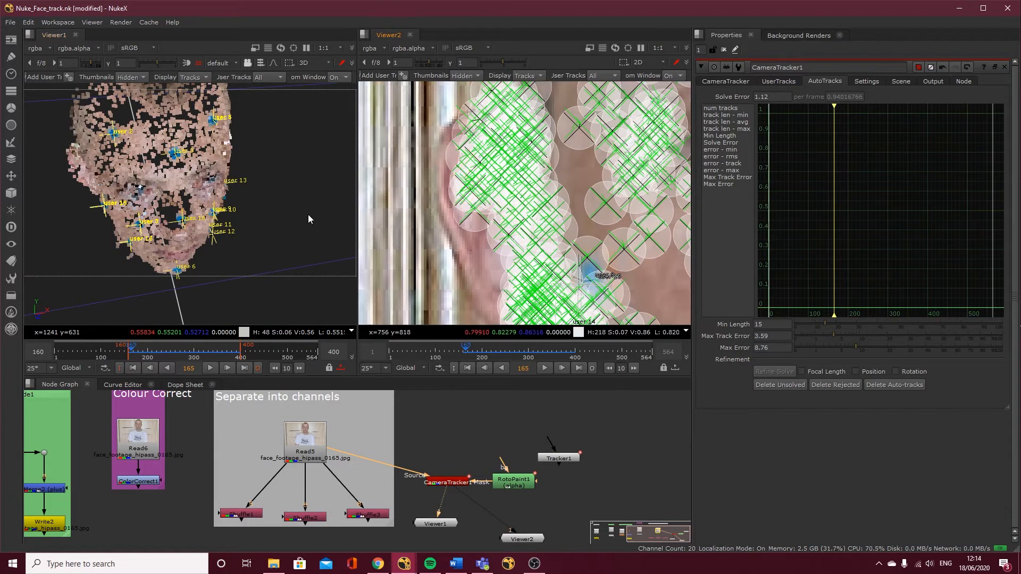
- Examine the point cloud from the side and front, and select broad areas of face tracks to trace the remaining stray points
mouse_move(193, 266)
left_mouse_down()
mouse_move(219, 229)
mouse_move(175, 256)
left_mouse_up()
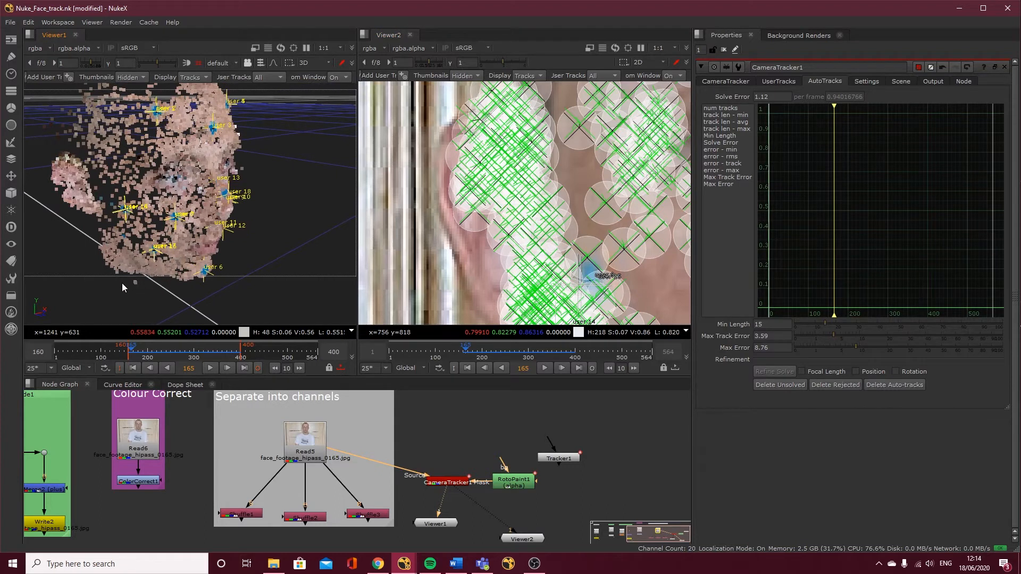
left_click_drag(202, 288, 76, 252)
scroll(132, 263, "up", 3)
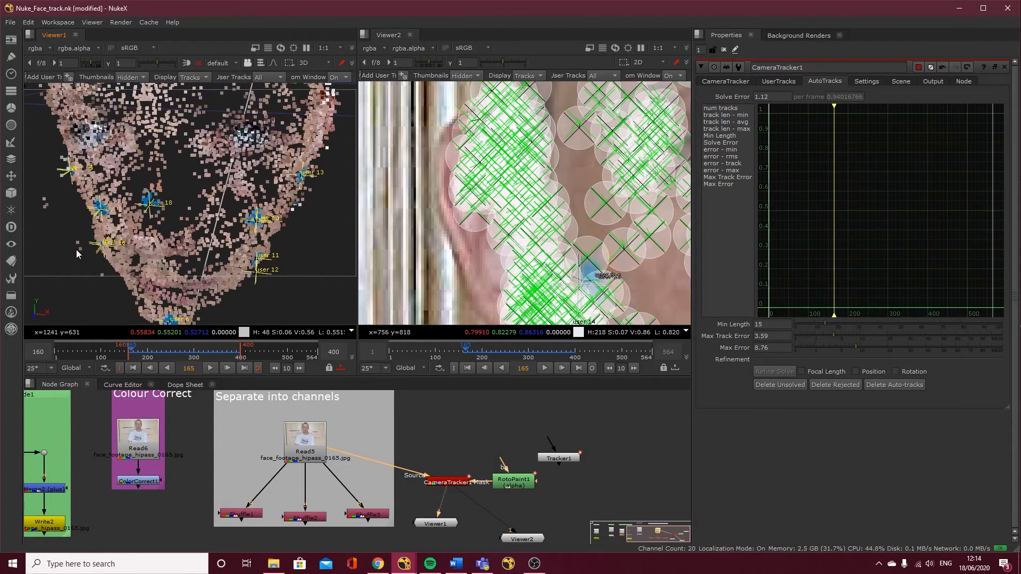
scroll(374, 280, "down", 8)
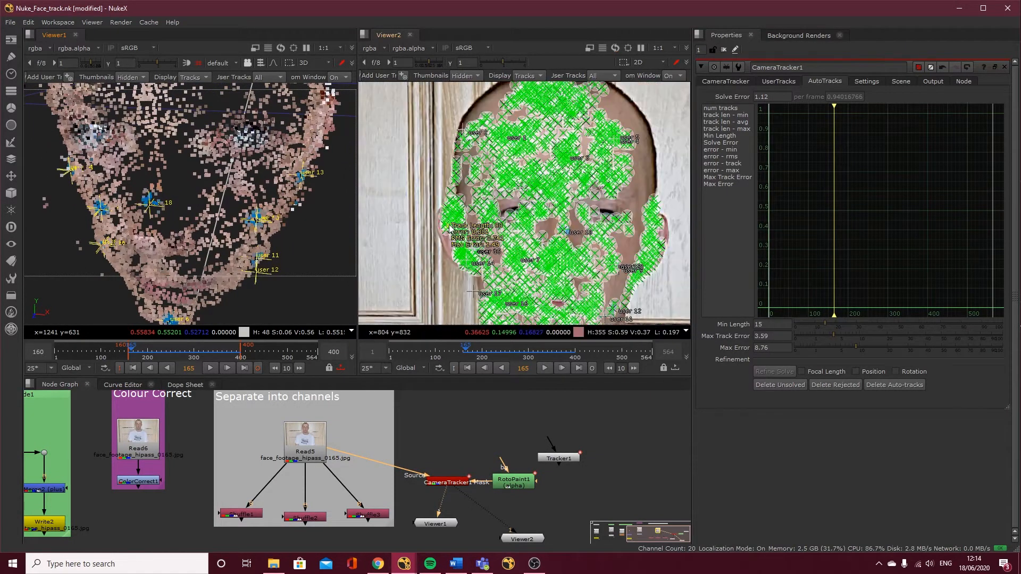
left_click_drag(406, 123, 594, 311)
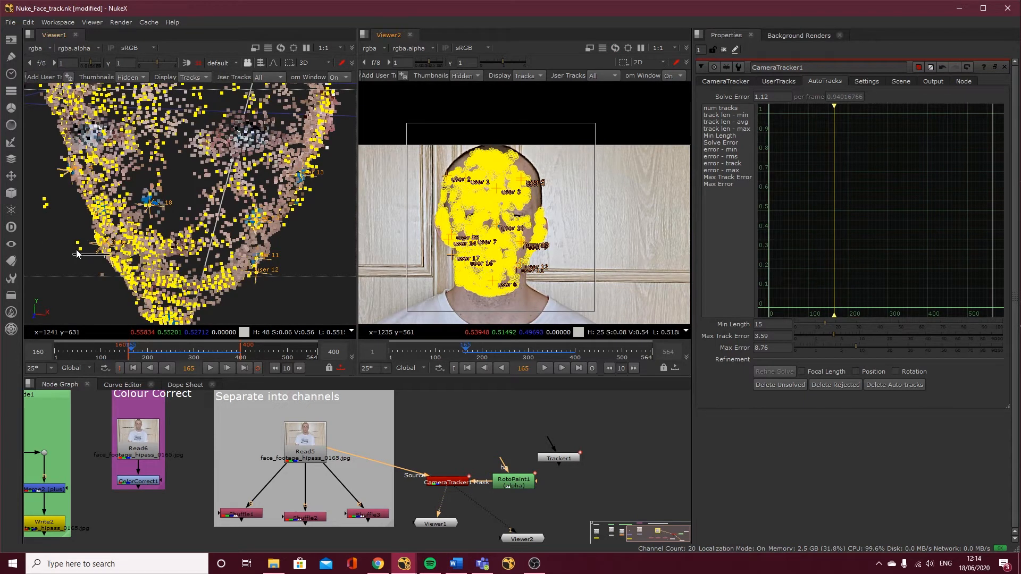
left_click_drag(73, 255, 109, 256)
left_click_drag(430, 117, 486, 314)
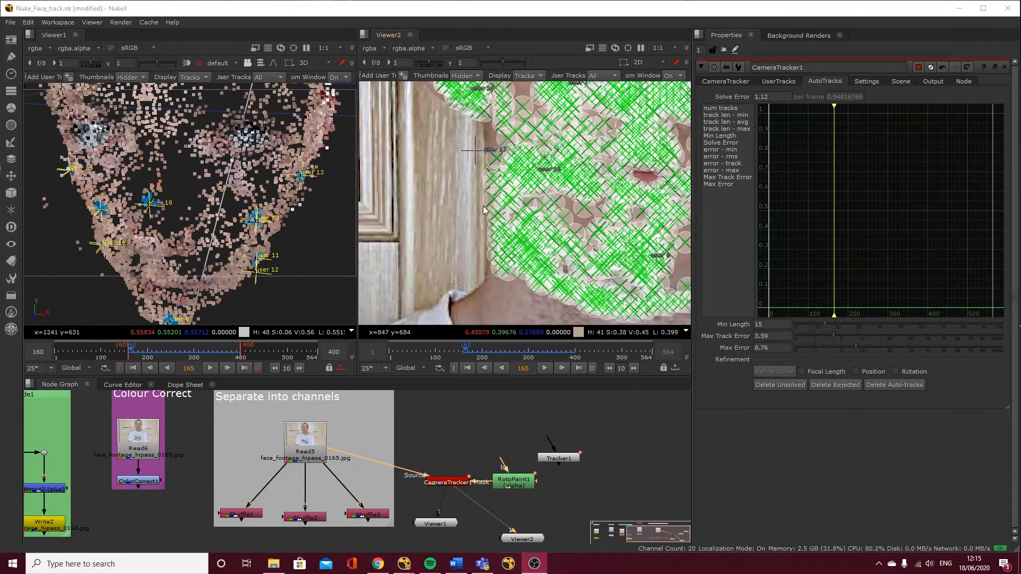
- Select individual tracks on the jaw edge near user 17 to identify the stray 3D points beside the jaw
mouse_move(494, 196)
left_click(495, 176)
left_click(495, 177)
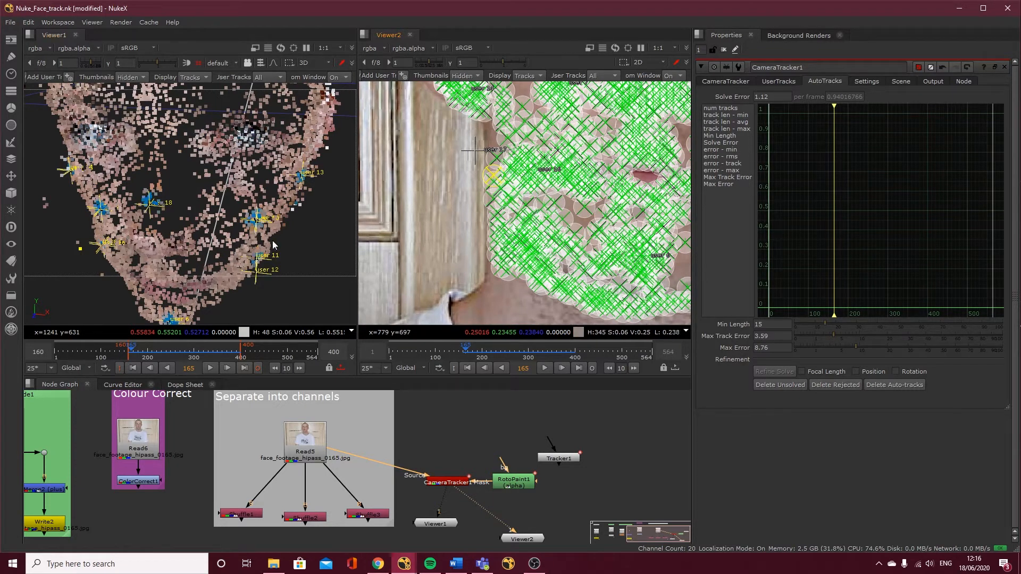
left_click(497, 158)
left_click(493, 166)
left_click(438, 196)
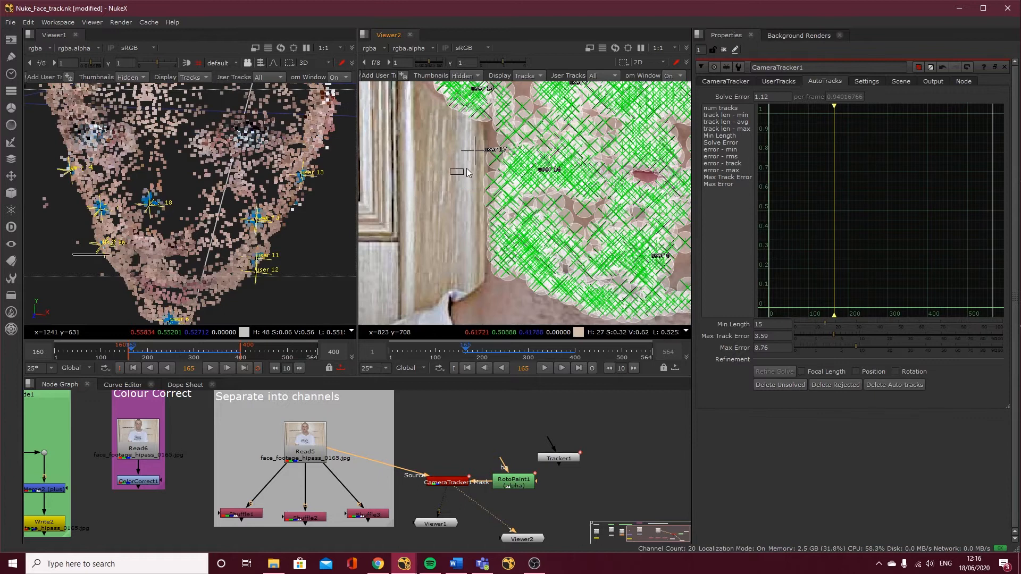
left_click(498, 161)
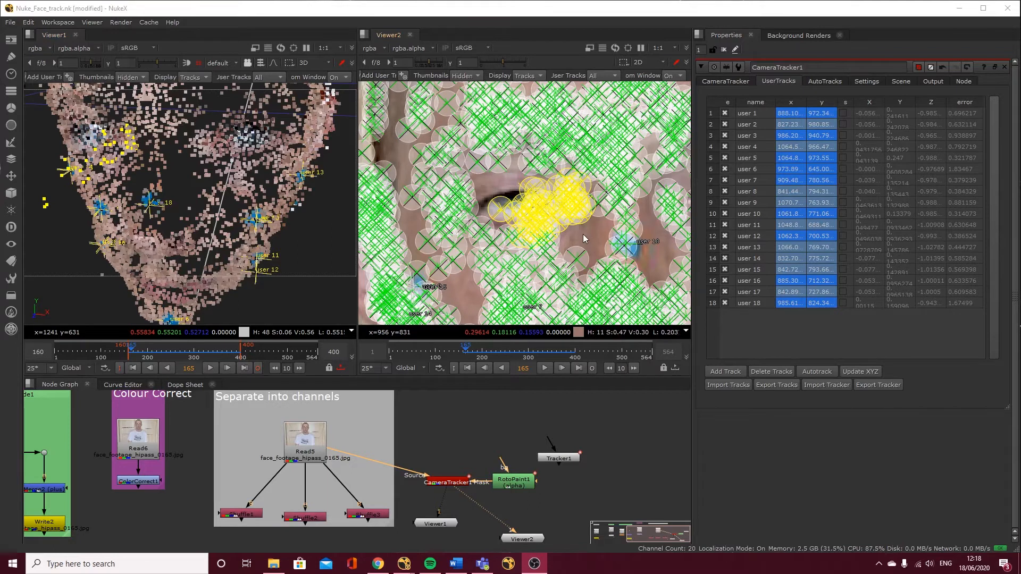
- Delete the tracks over the inner corner and lower lid of the subject's right eye
left_click(596, 258)
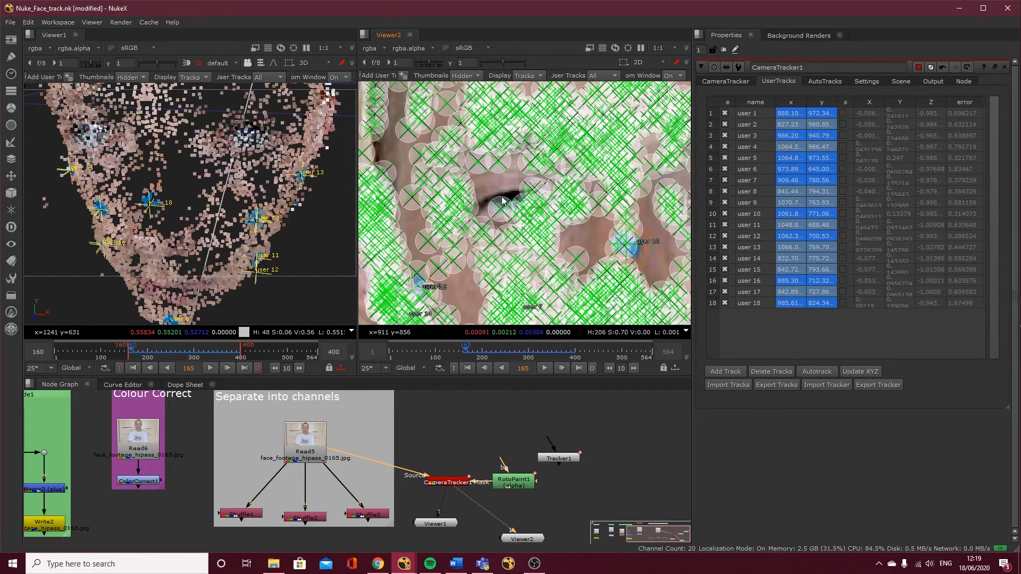
mouse_move(556, 225)
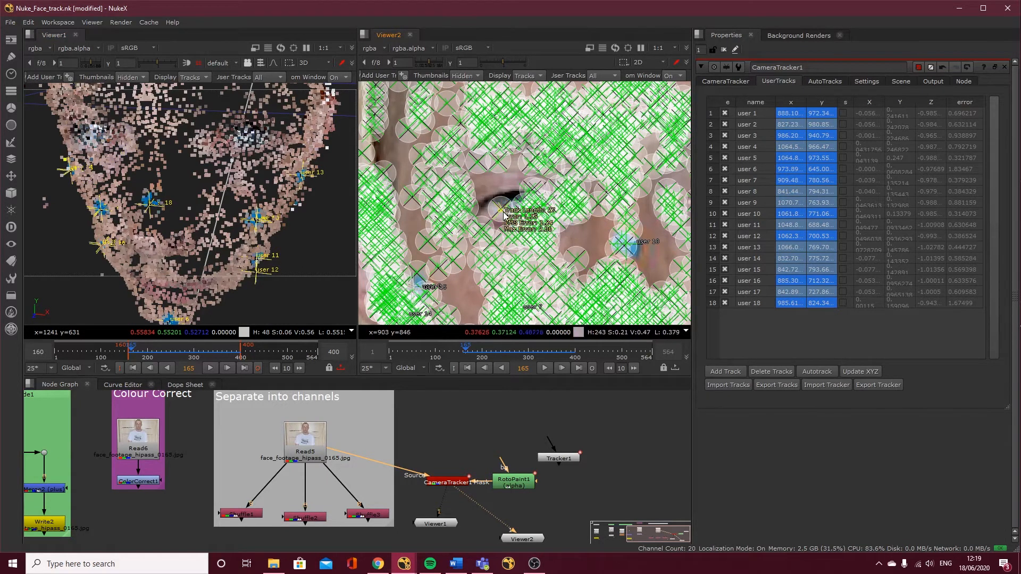
left_click_drag(597, 237, 470, 179)
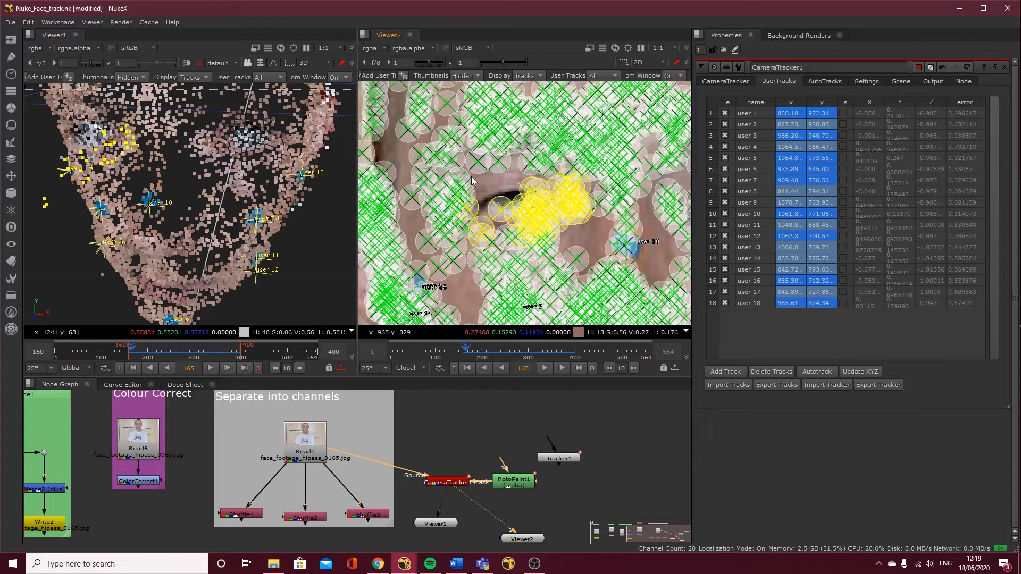
key("Delete")
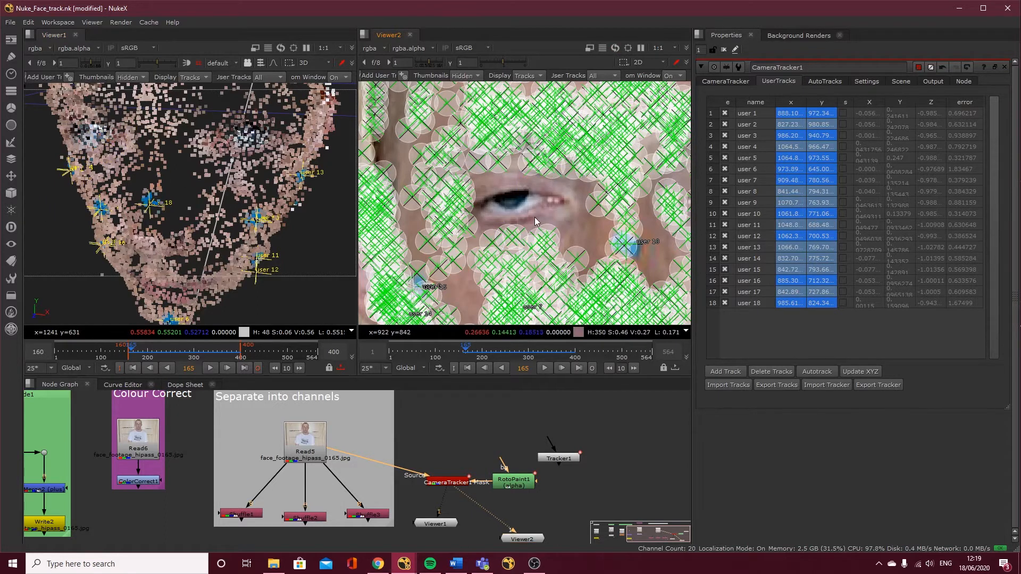
- Delete the tracks around the inner corner and lower lid of the subject's left eye
scroll(575, 216, "down", 4)
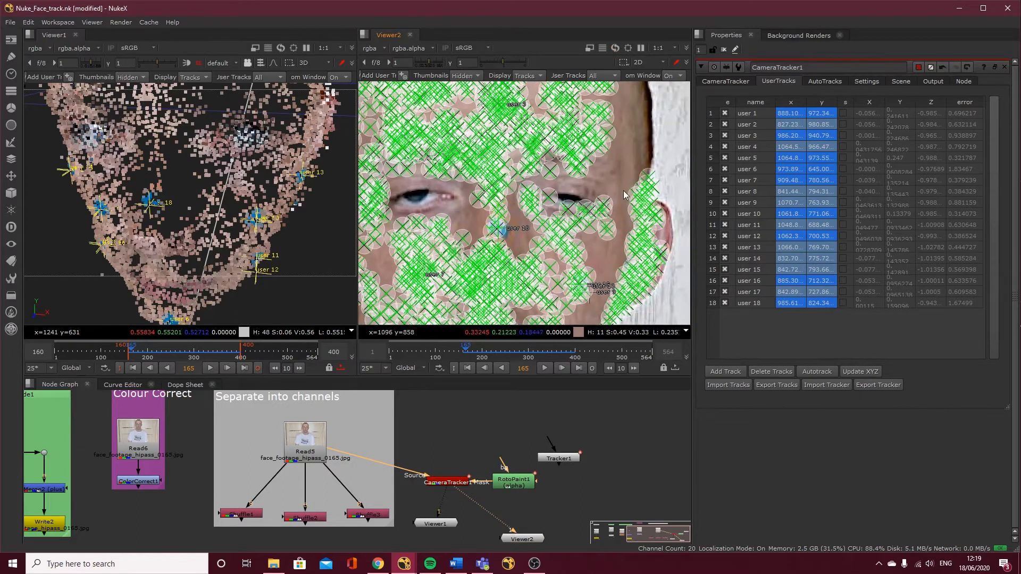
left_click_drag(621, 185, 516, 224)
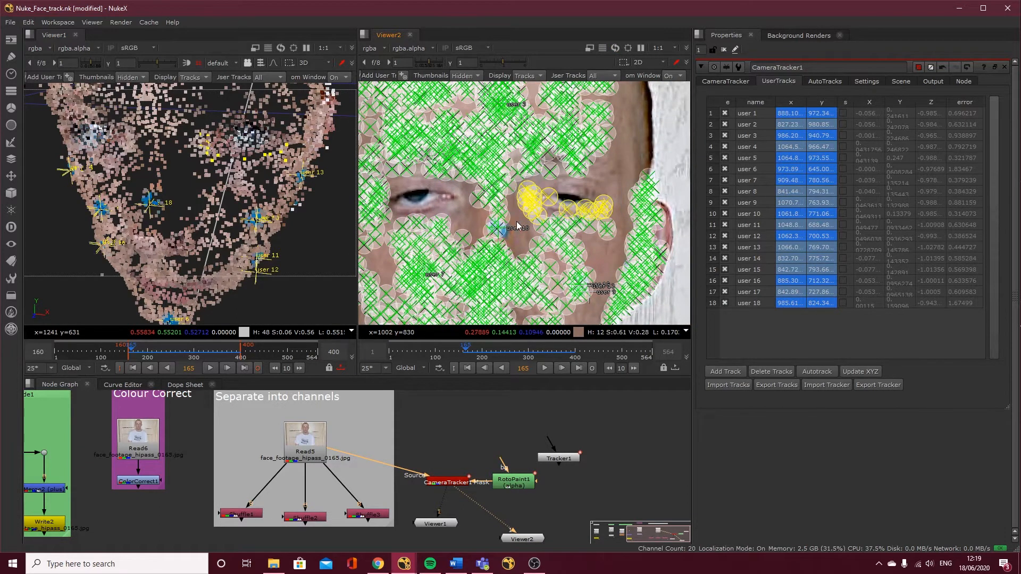
key("Delete")
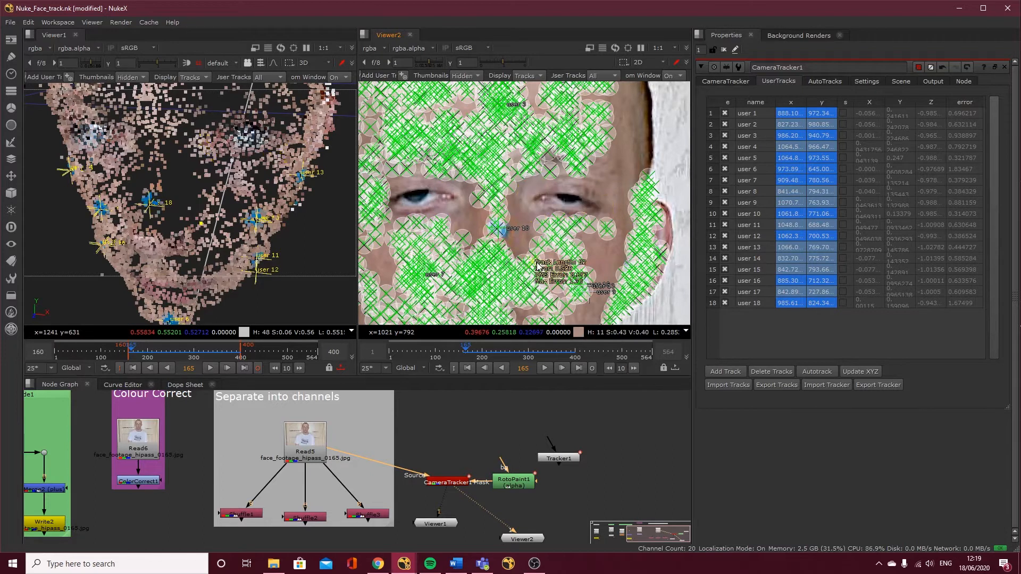
- At frame 198, delete the tracks covering the subject's two eyes
left_click(481, 351)
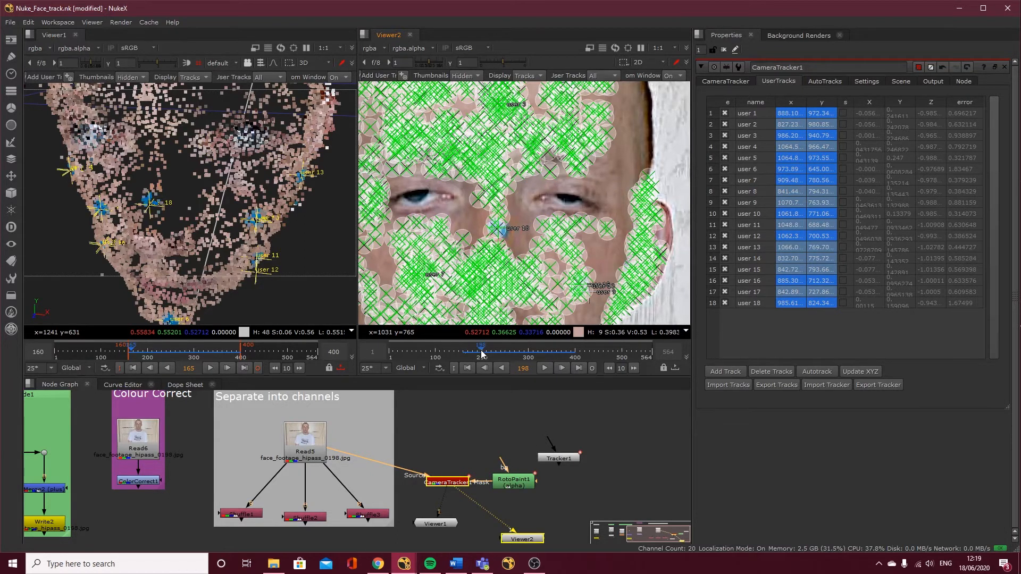
left_click_drag(672, 192, 600, 218)
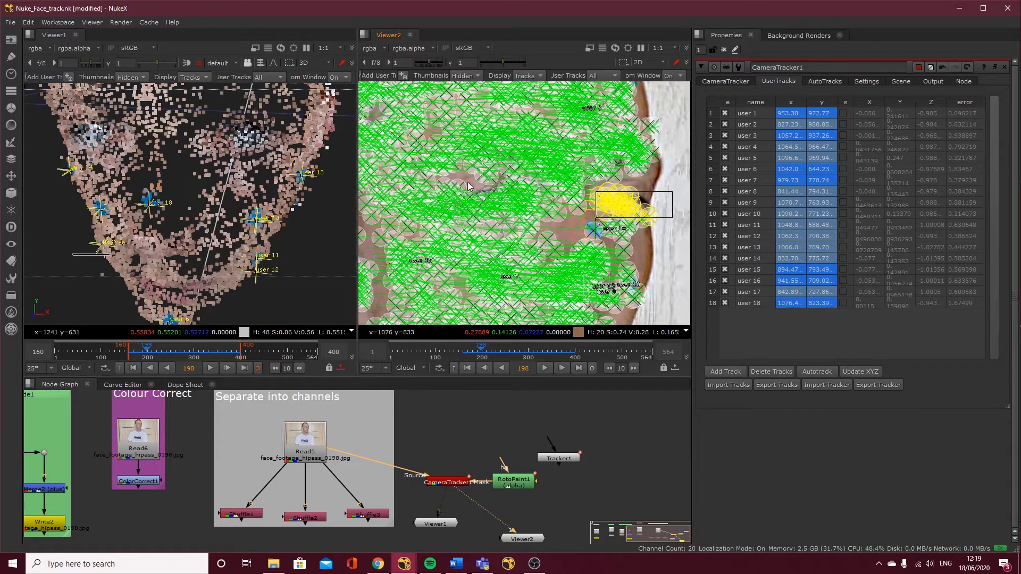
key("Delete")
left_click_drag(462, 181, 528, 227)
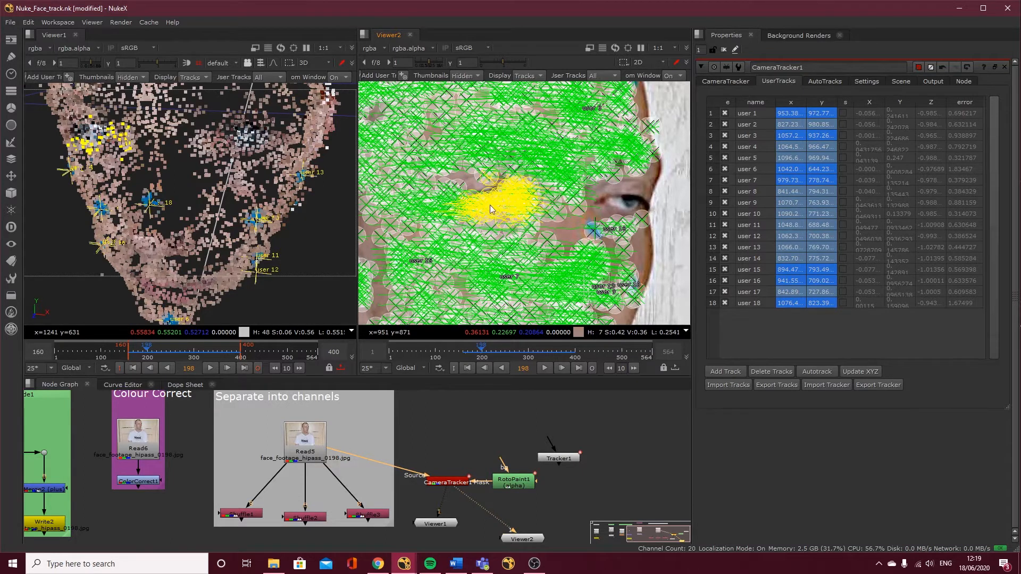
key("Delete")
- At frame 261, delete the tracks lying over both of the subject's eyes
left_click_drag(494, 355, 509, 352)
left_click_drag(441, 213, 579, 211)
left_click_drag(422, 193, 483, 229)
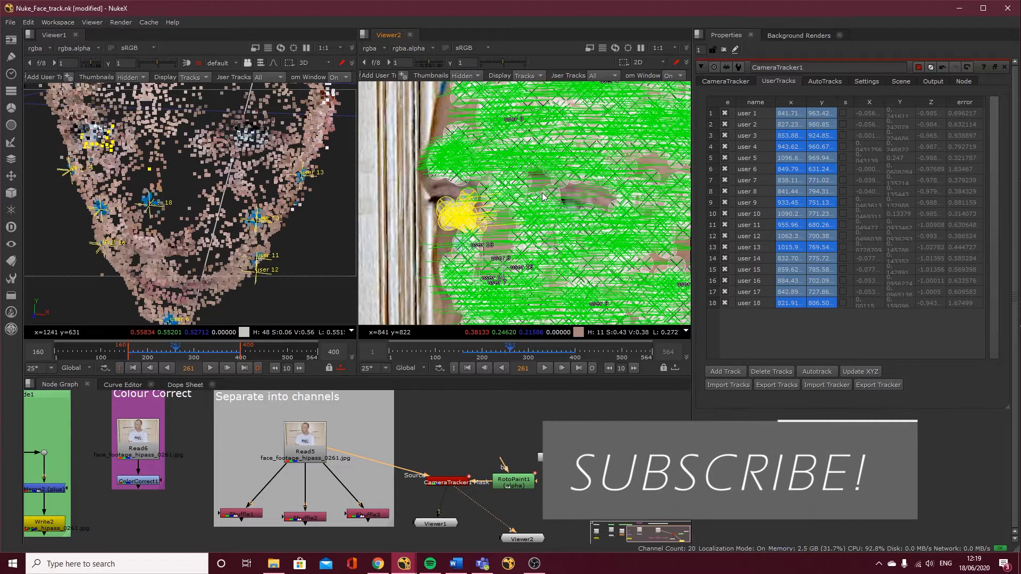
left_click_drag(541, 187, 601, 234)
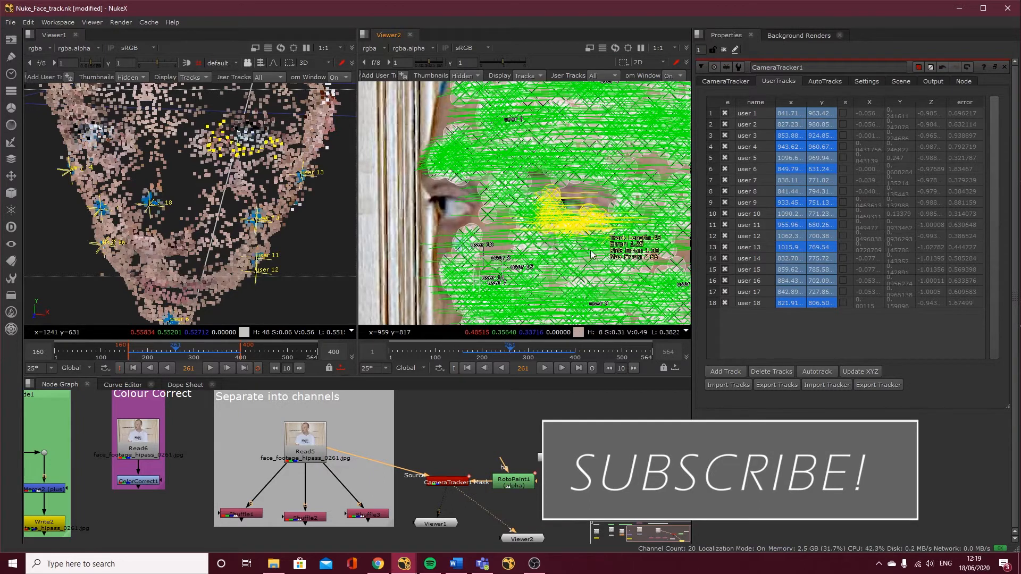
- At frame 306, delete the tracks over both eyes, including those along the upper lid of the subject's left eye
left_click(531, 352)
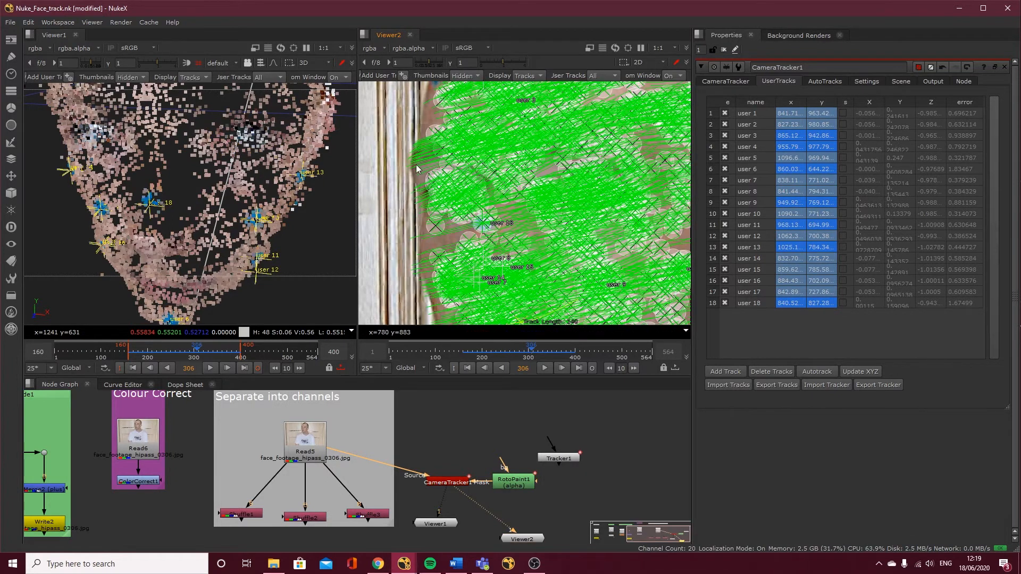
left_click_drag(421, 178, 492, 222)
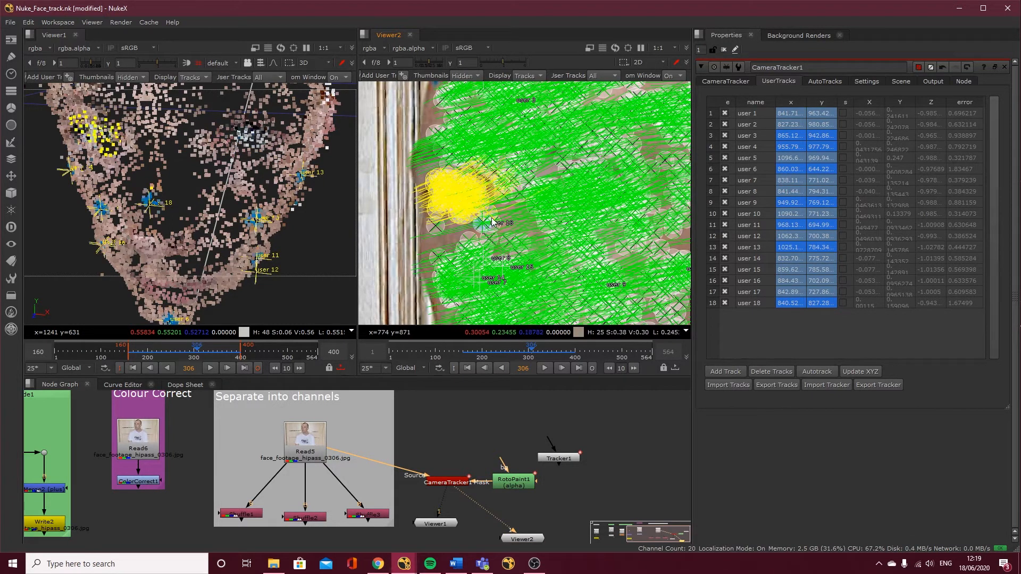
left_click(557, 177)
left_click_drag(558, 177, 633, 222)
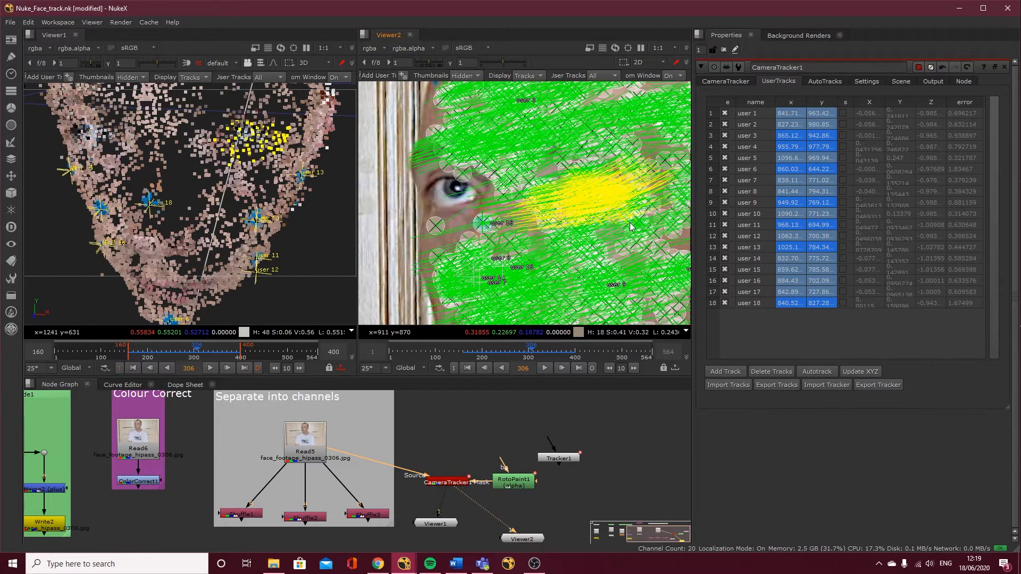
left_click(617, 202)
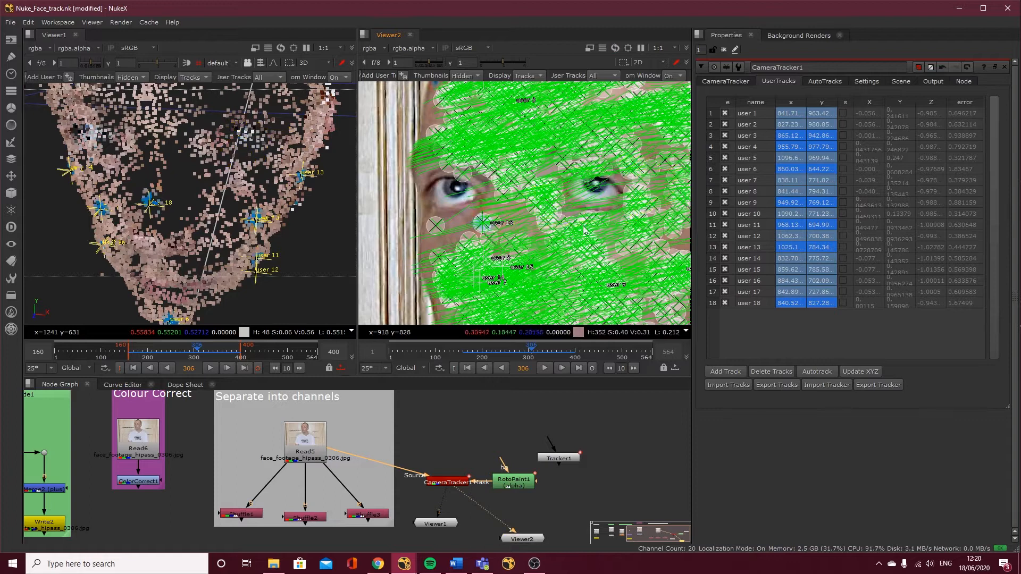
left_click_drag(609, 182, 566, 158)
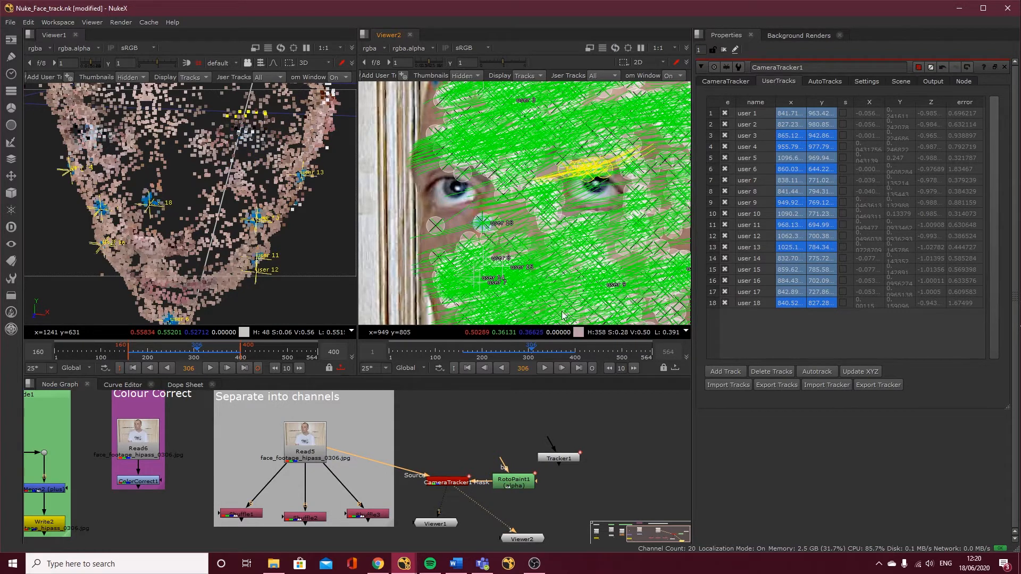
- At frame 339, delete the tracks over both eyes and the leftover ones around the subject's left eye
left_click(547, 351)
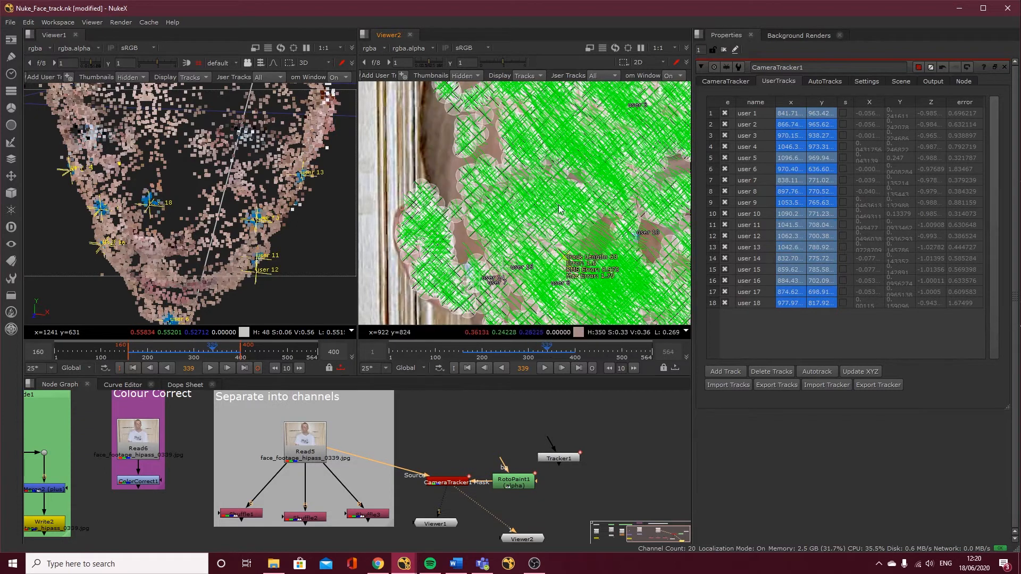
left_click_drag(519, 171, 504, 222)
key("Delete")
left_click_drag(455, 198, 428, 225)
left_click_drag(636, 228, 539, 163)
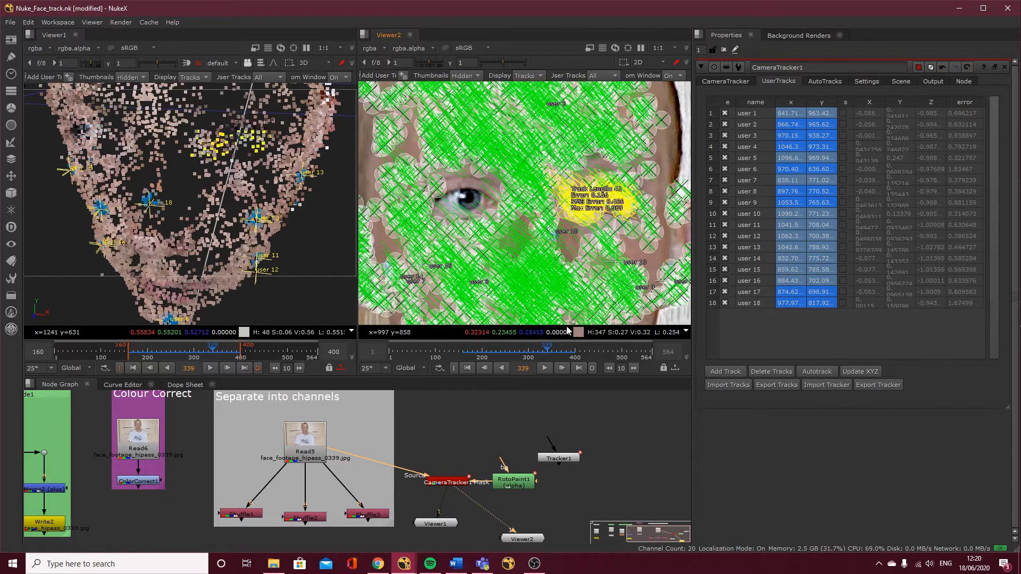
key("Delete")
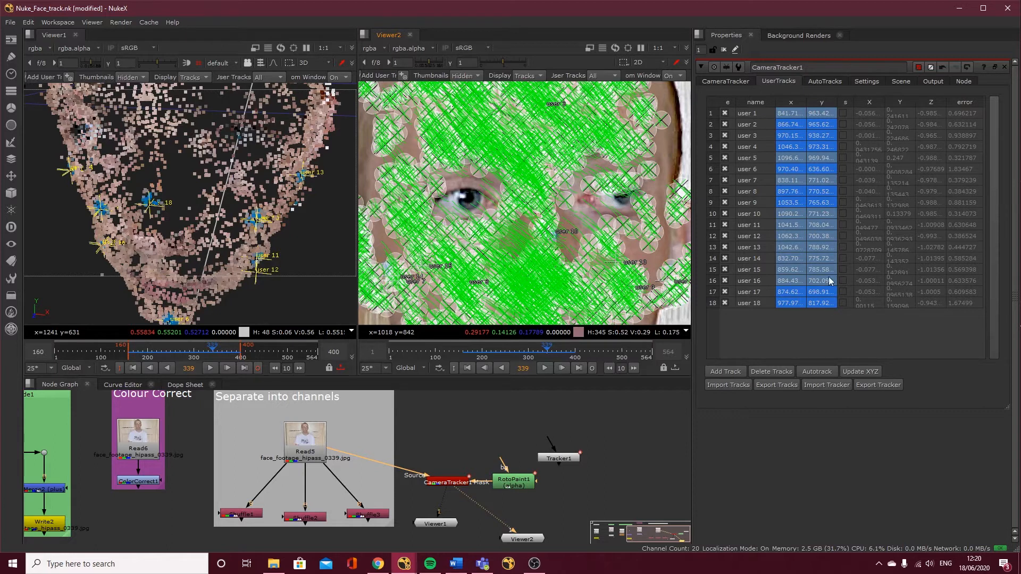
left_click_drag(588, 205, 639, 182)
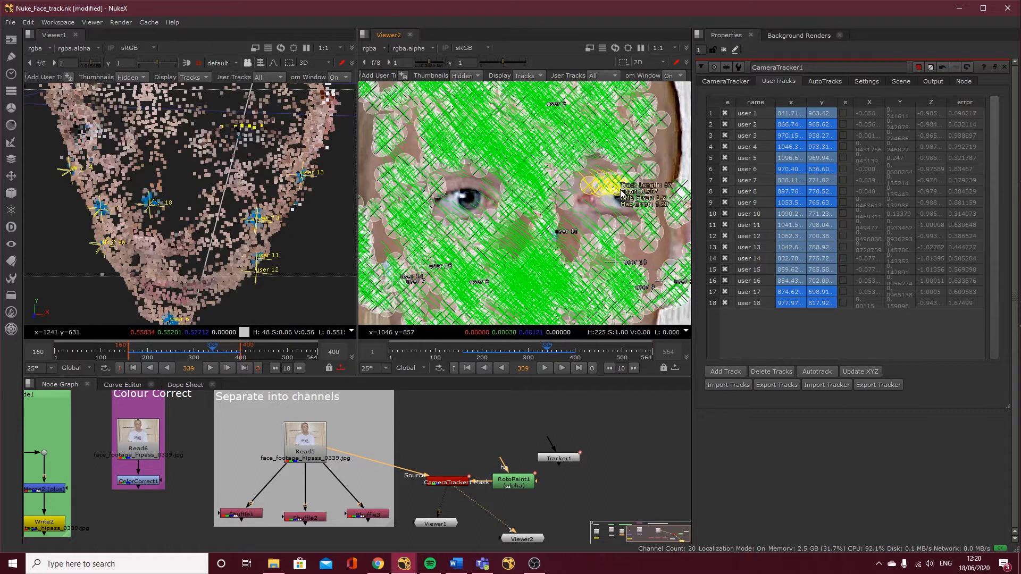
left_click_drag(579, 207, 656, 178)
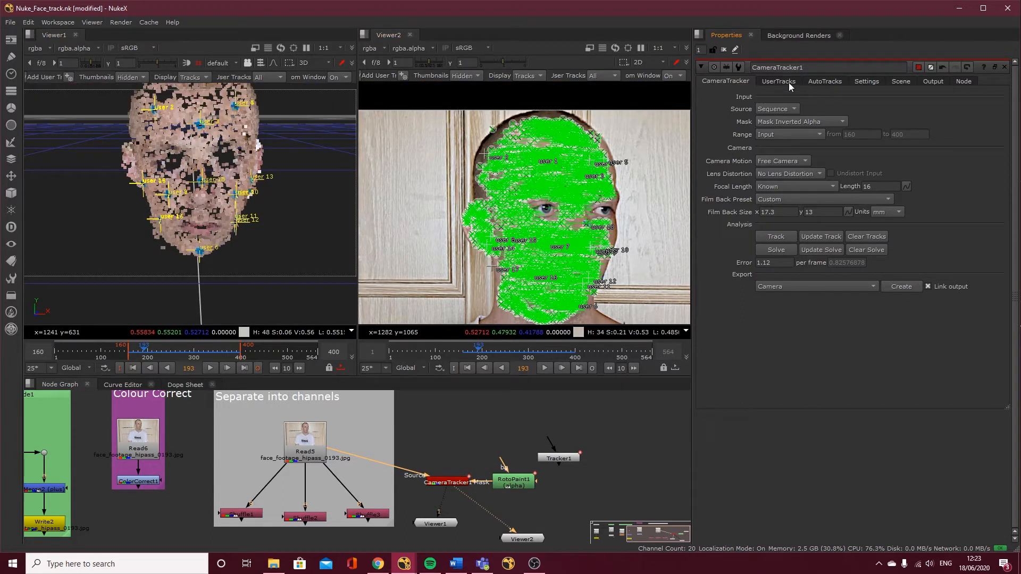
- Look over the tracker's settings, and plot the track len - min and Min Length curves of the automatic tracks, fitted to the graph
left_click(824, 80)
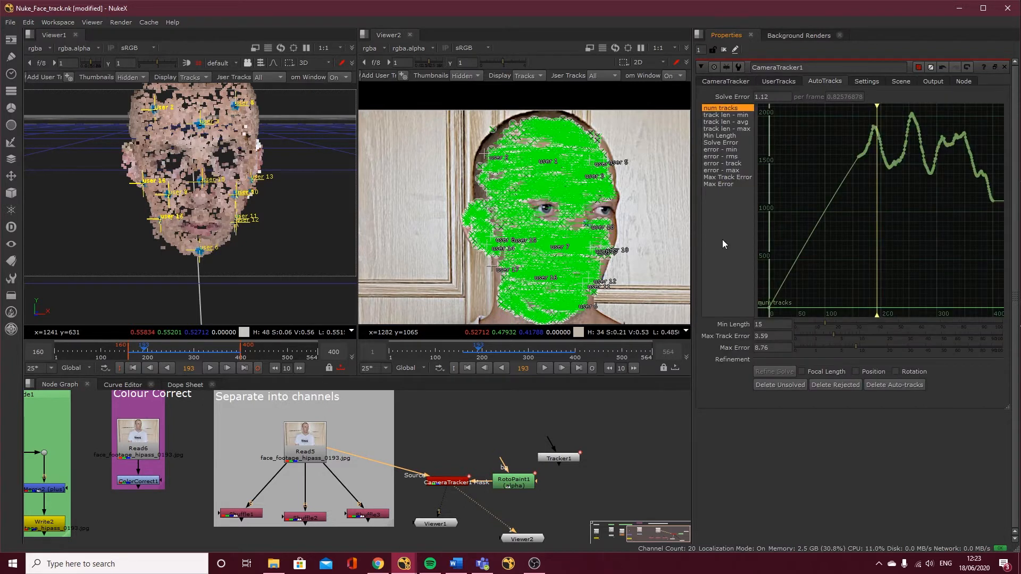
left_click(866, 80)
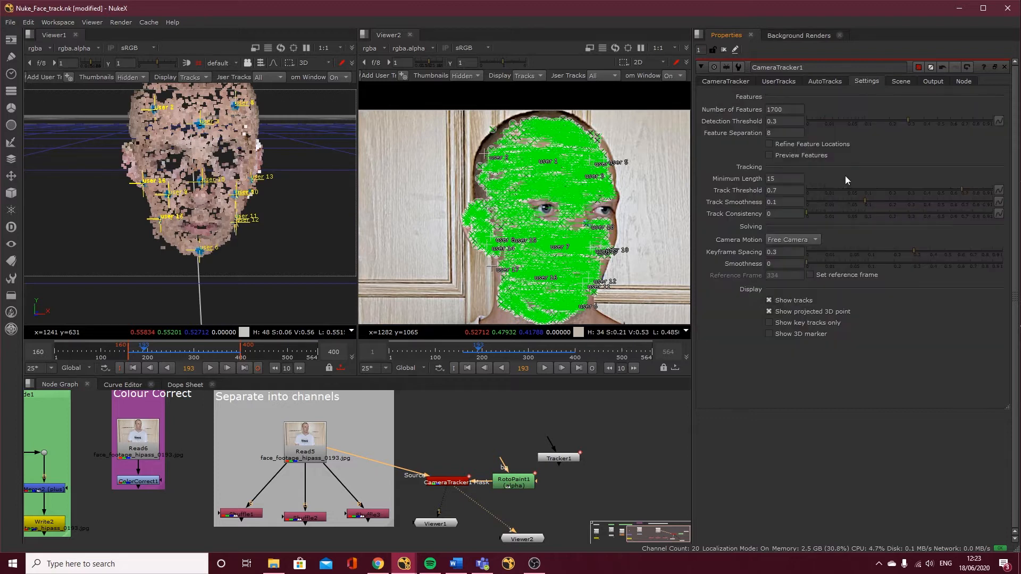
left_click(726, 82)
left_click(822, 81)
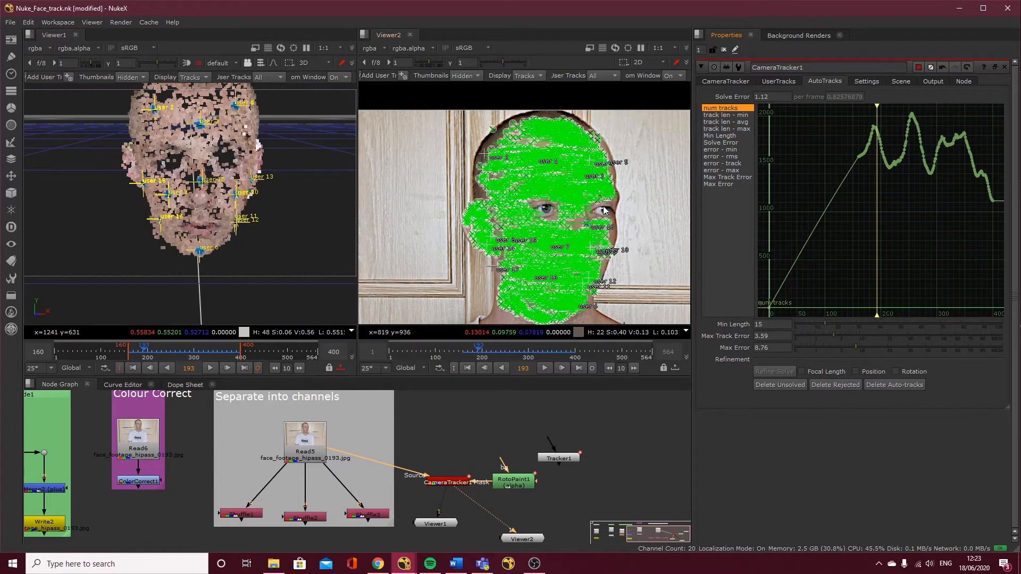
left_click(740, 117)
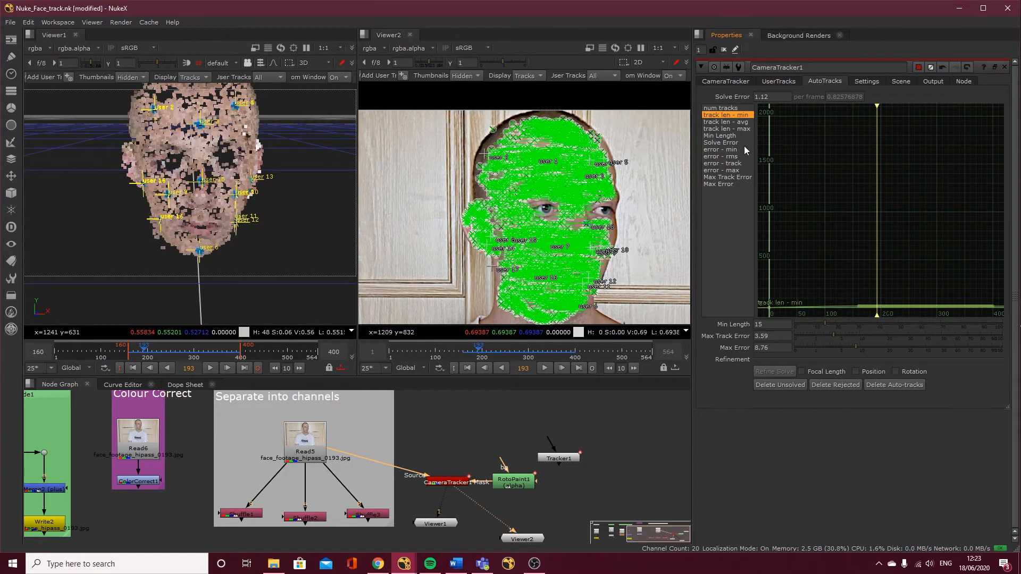
left_click(722, 137, "ctrl")
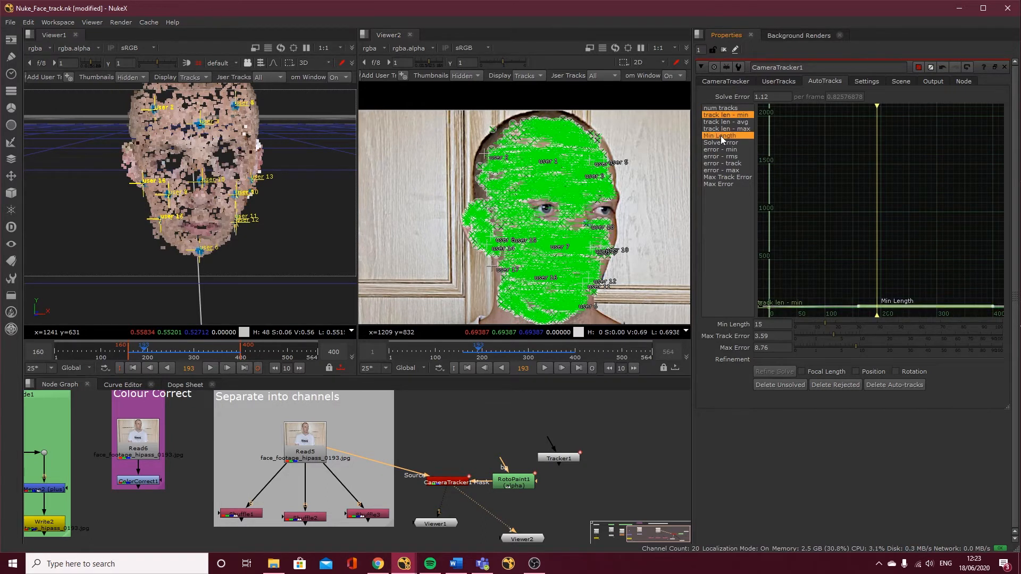
key("f")
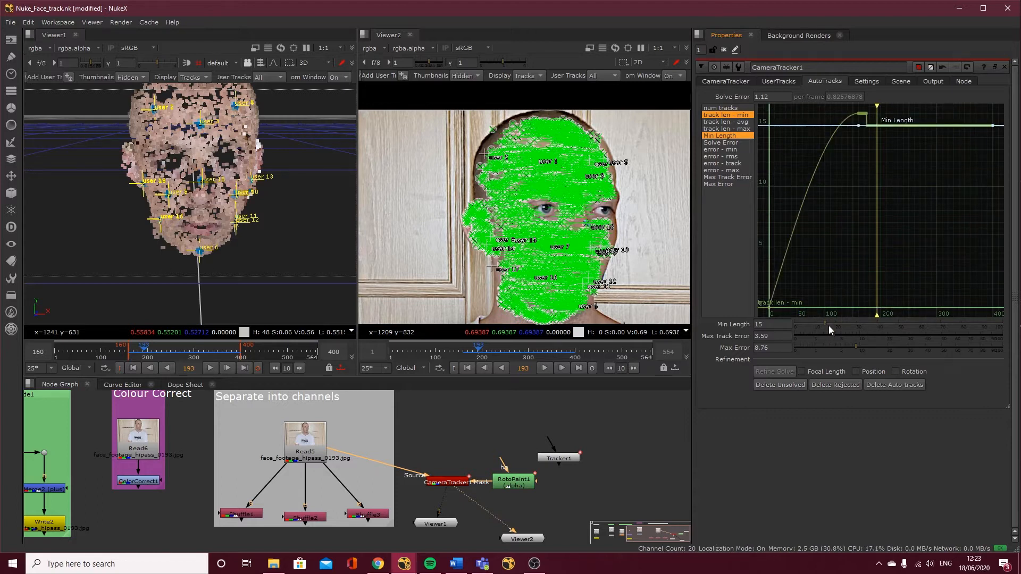
- Raise the automatic tracks' Min Length threshold to 18, above the track len - min curve
left_click_drag(826, 324, 825, 324)
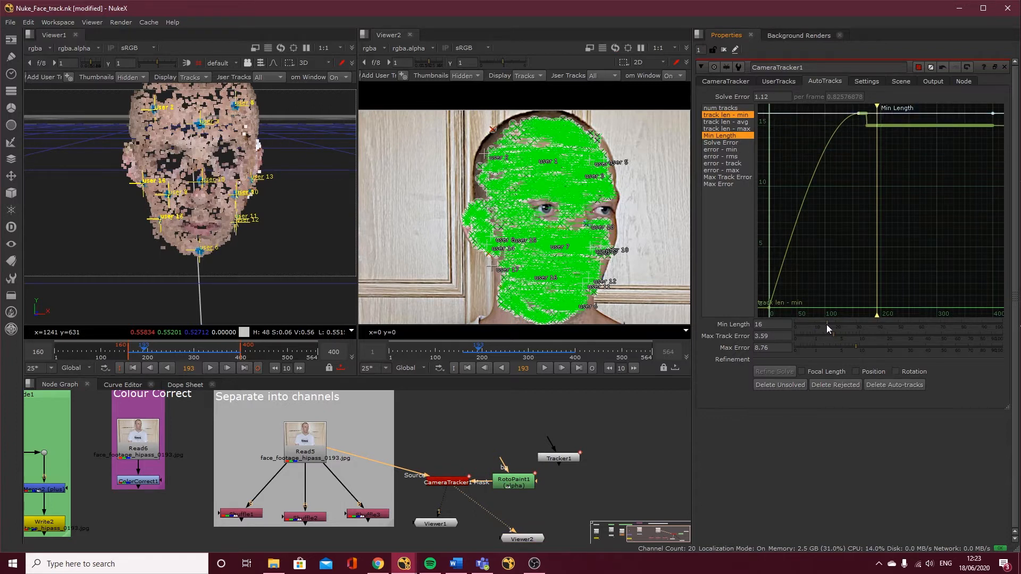
left_click_drag(825, 325, 831, 323)
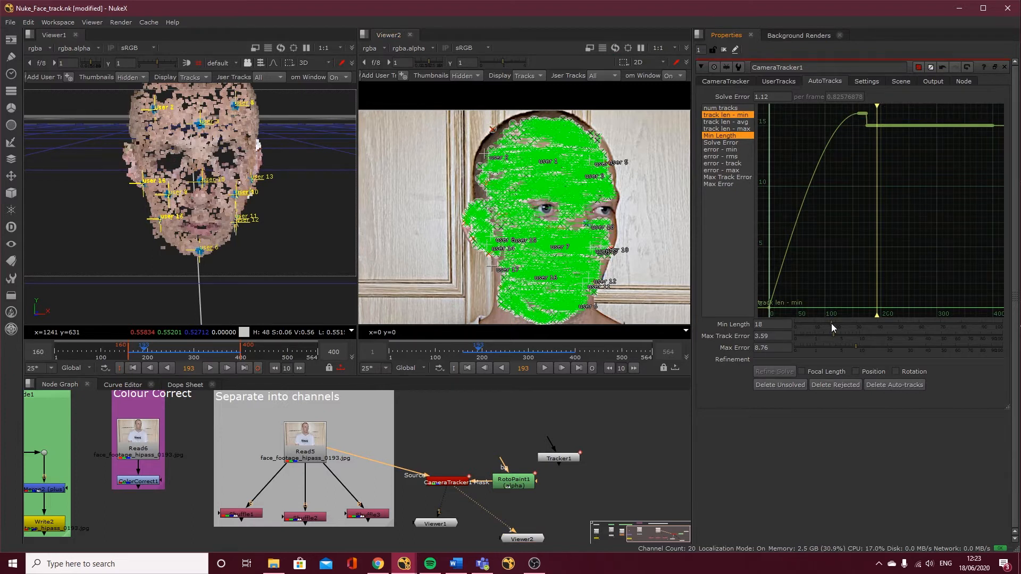
left_click_drag(798, 141, 800, 196)
scroll(837, 228, "down", 2)
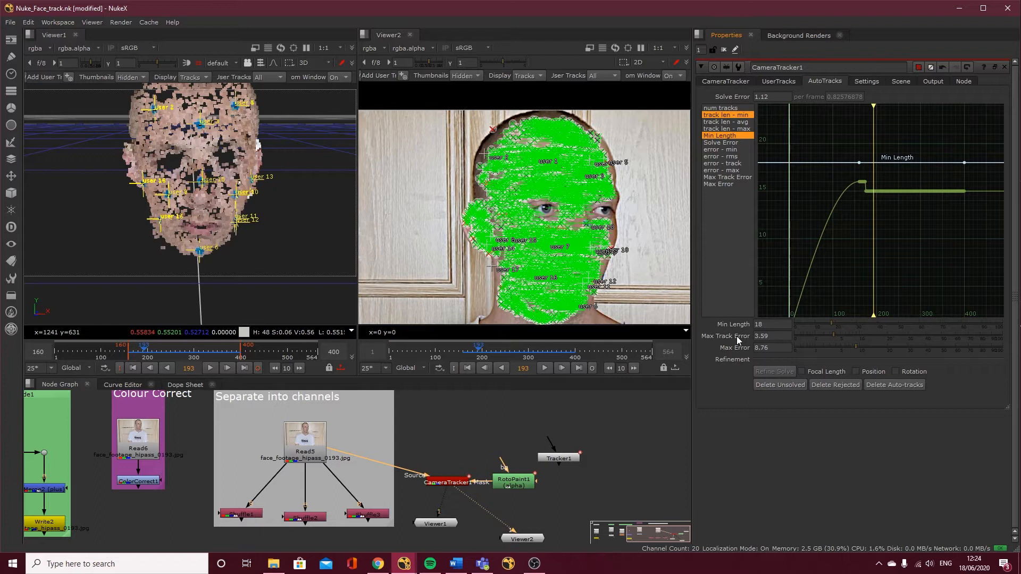
- Plot the error - track and Max Track Error curves together and set Max Track Error to 2
left_click(727, 177)
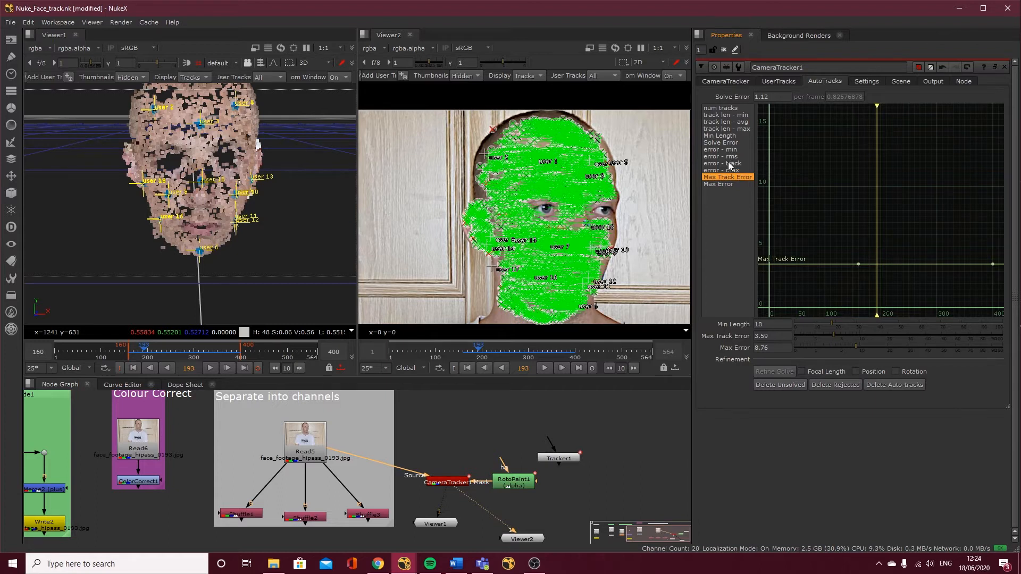
left_click(728, 164)
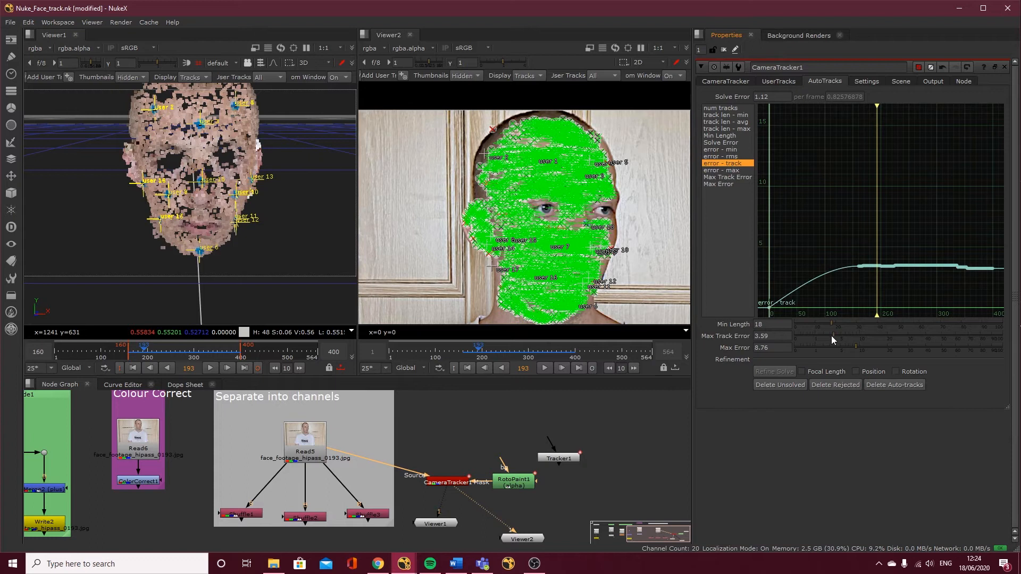
left_click_drag(832, 336, 826, 333)
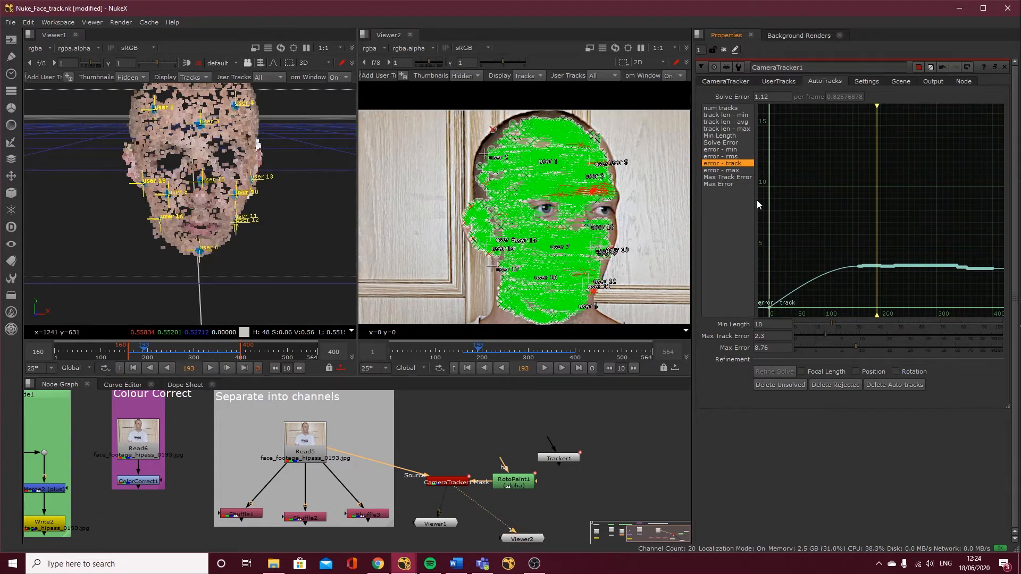
left_click(725, 178, "ctrl")
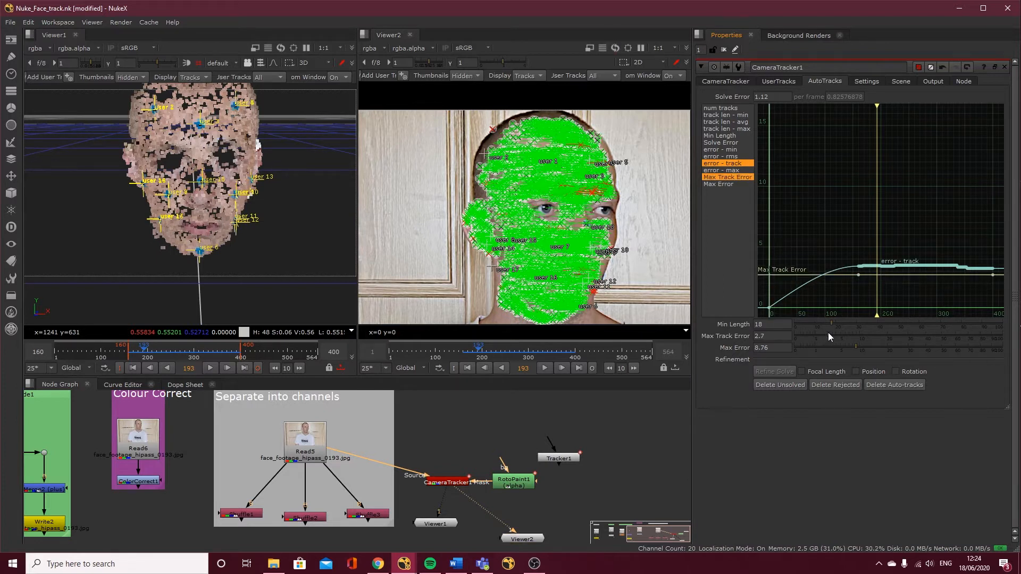
left_click_drag(824, 333, 825, 332)
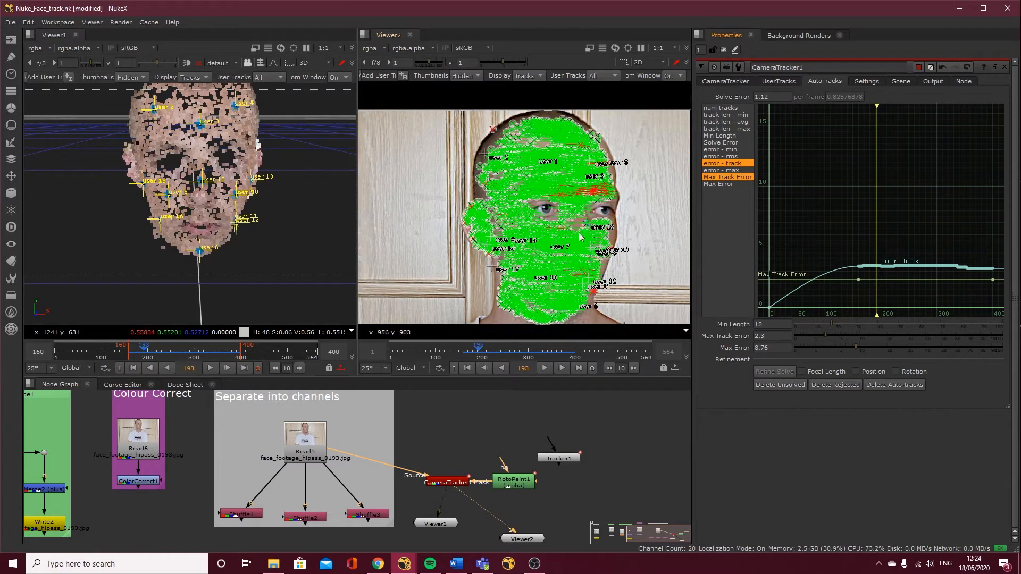
left_click_drag(825, 335, 822, 335)
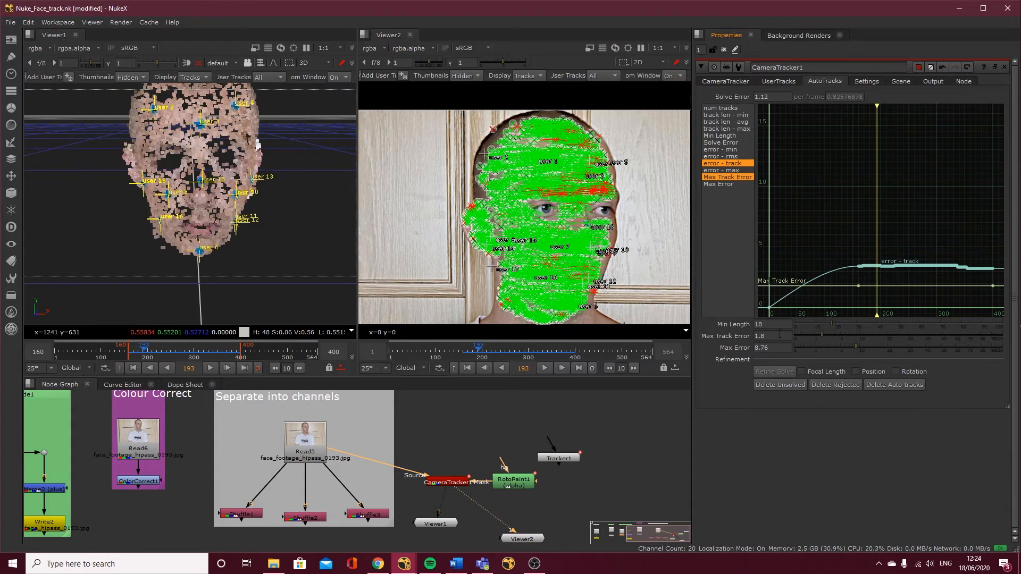
left_click_drag(772, 336, 755, 336)
key("Tab")
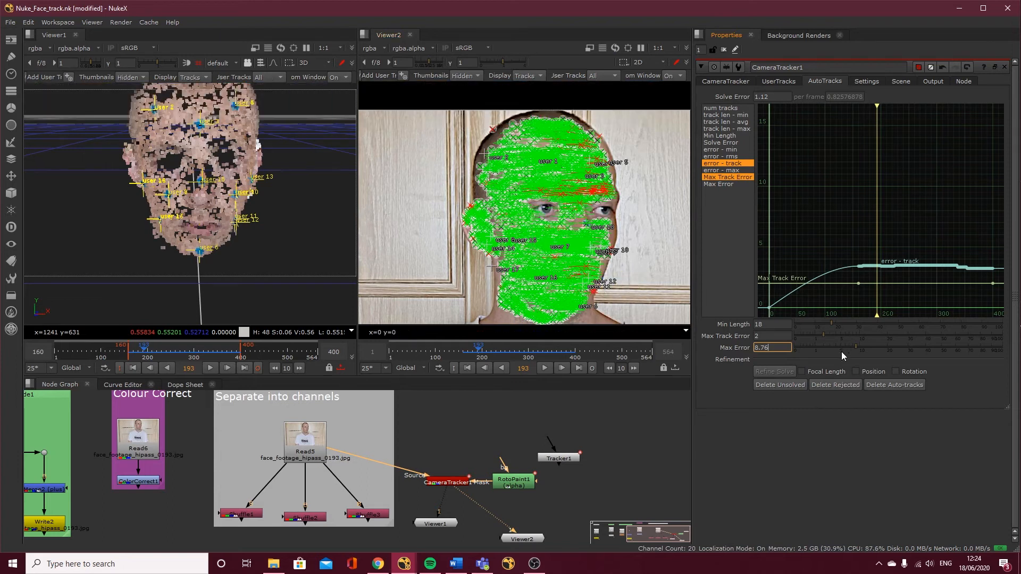
- Set Max Error to 3 and permanently delete all rejected tracks
left_click_drag(853, 346, 831, 349)
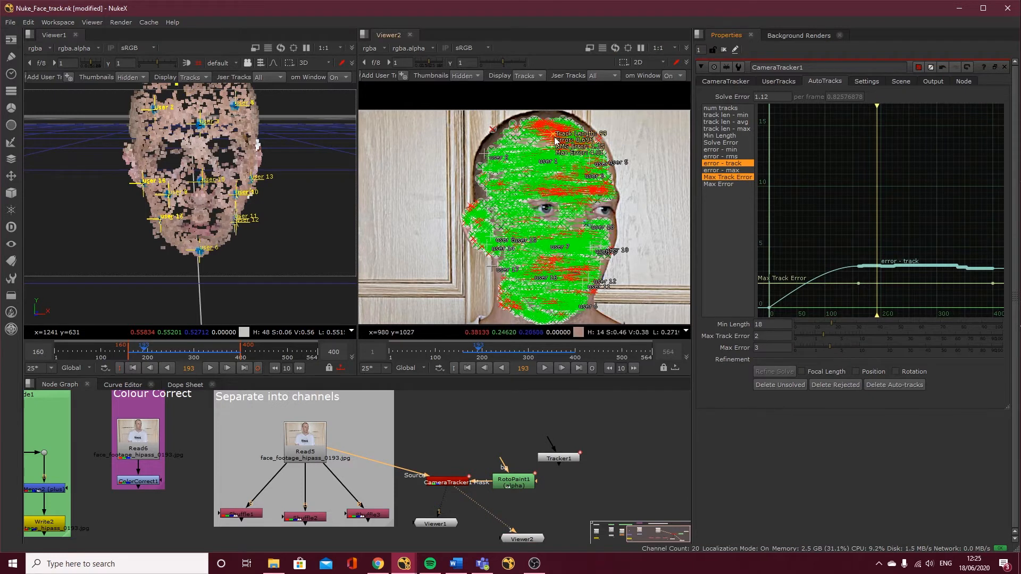
left_click(825, 384)
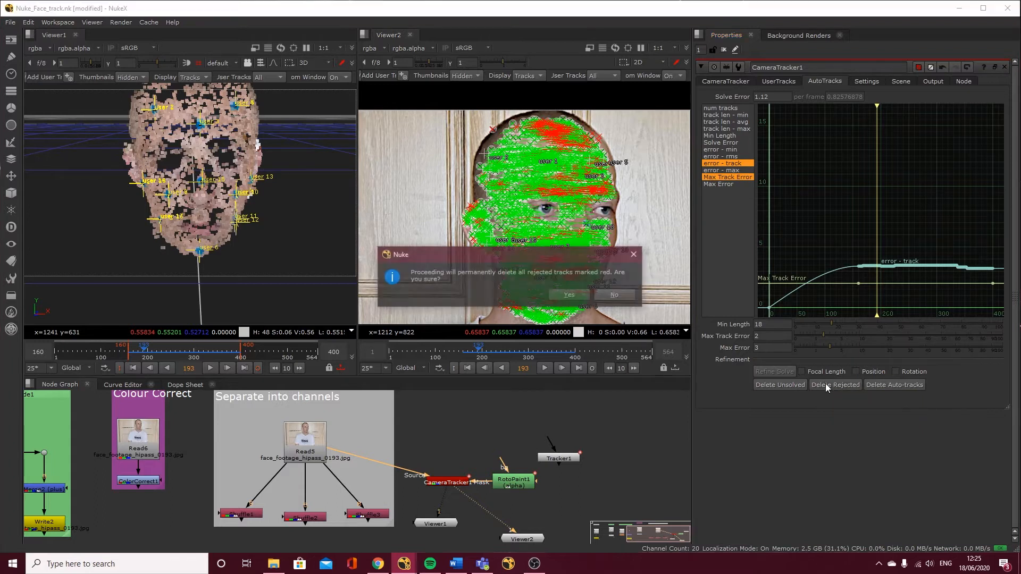
left_click(575, 295)
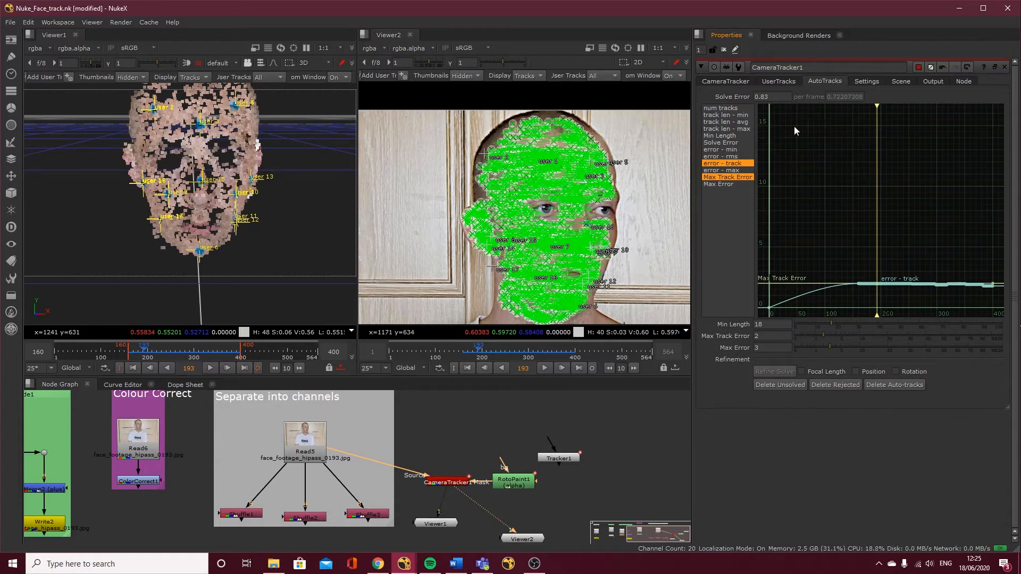
- Solve the camera again from the remaining tracks, accepting the reset of the current solve
left_click(734, 80)
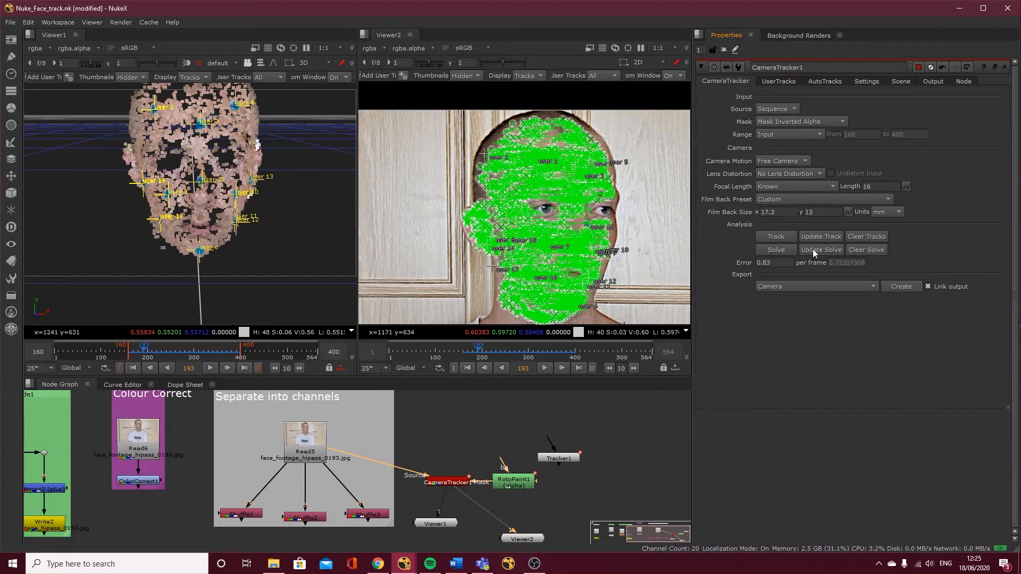
left_click(776, 250)
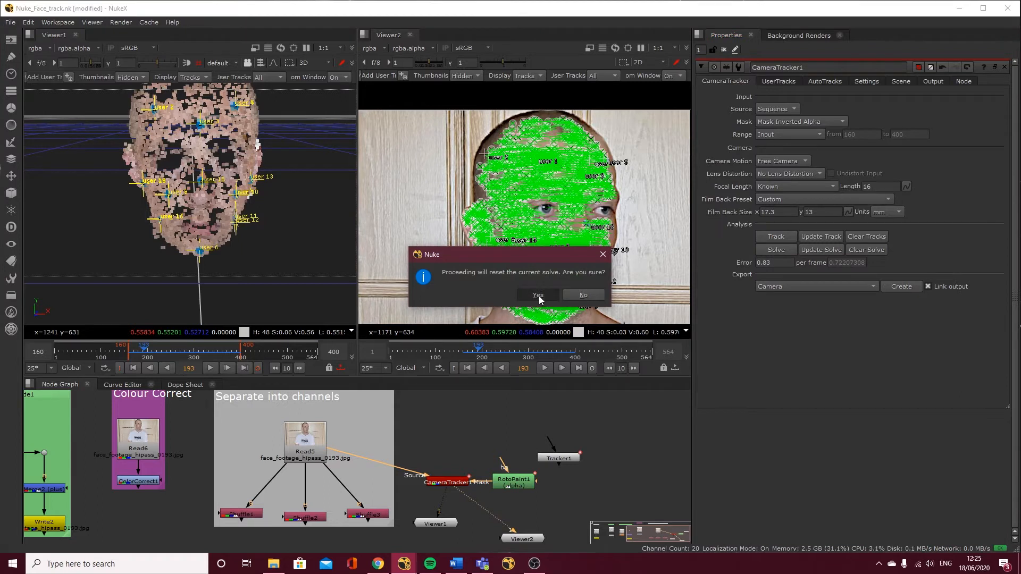
left_click(538, 295)
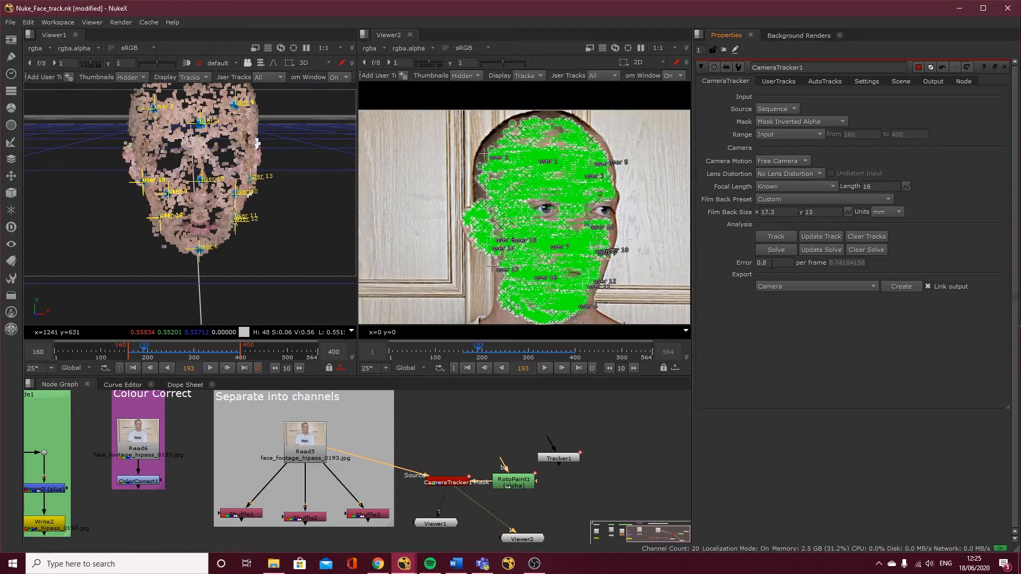
mouse_move(772, 264)
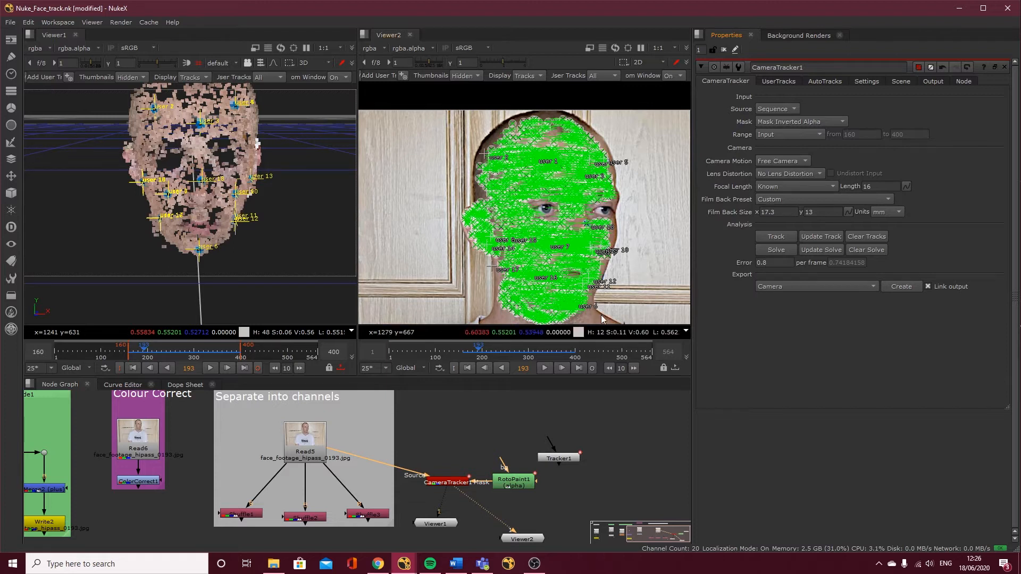
- Check the tracks on several frames around 210 and 263, and inspect the solved point cloud from the side and front
left_click_drag(501, 349, 511, 348)
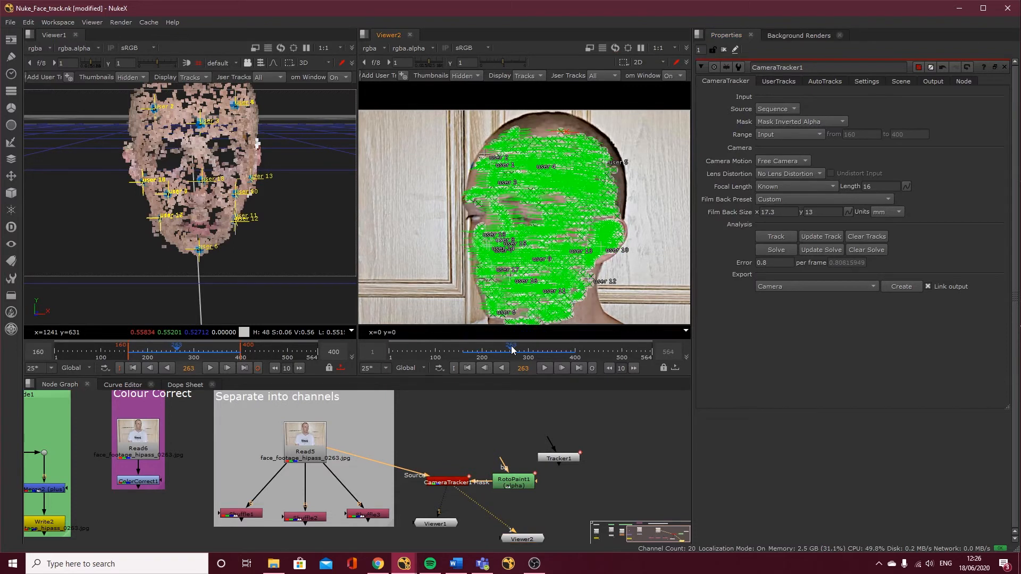
left_click_drag(499, 348, 486, 349)
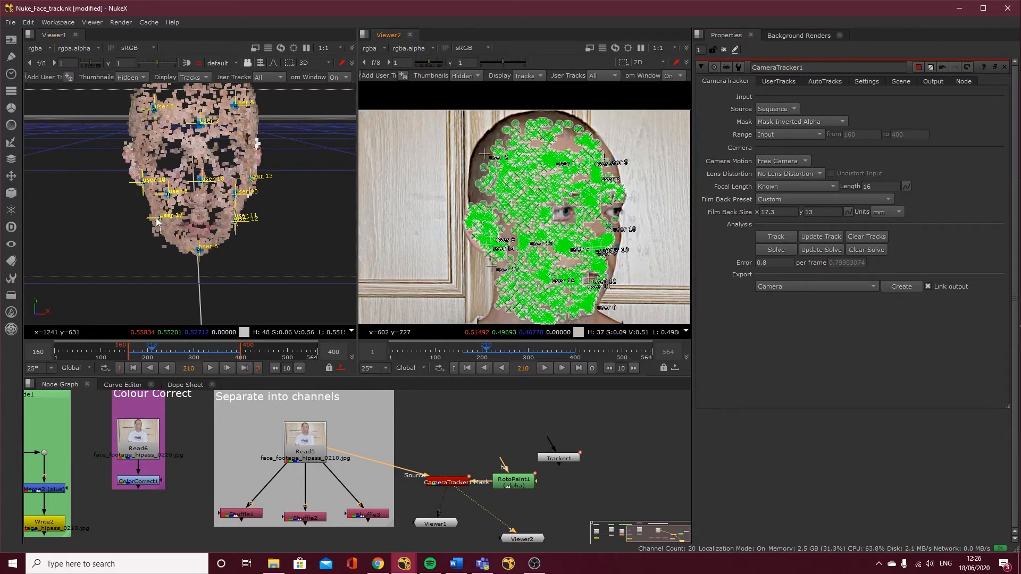
left_click_drag(102, 205, 221, 186)
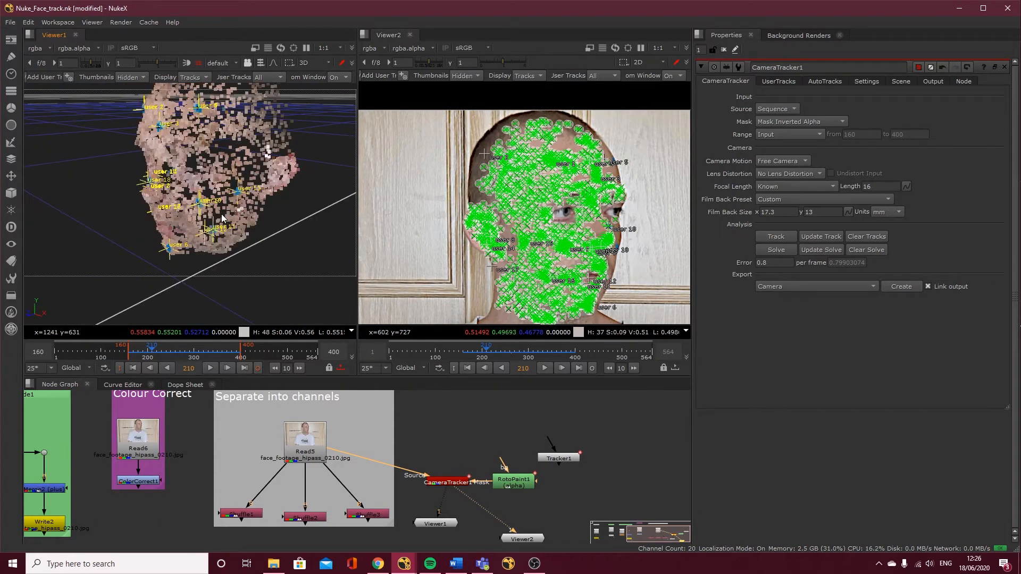
left_click_drag(247, 205, 308, 203)
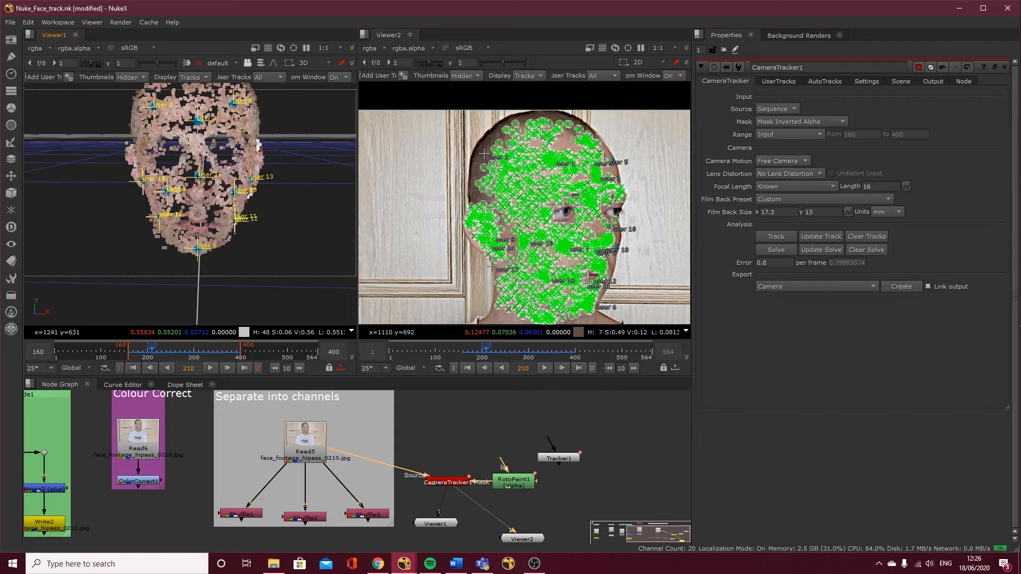
key("alt+Tab")
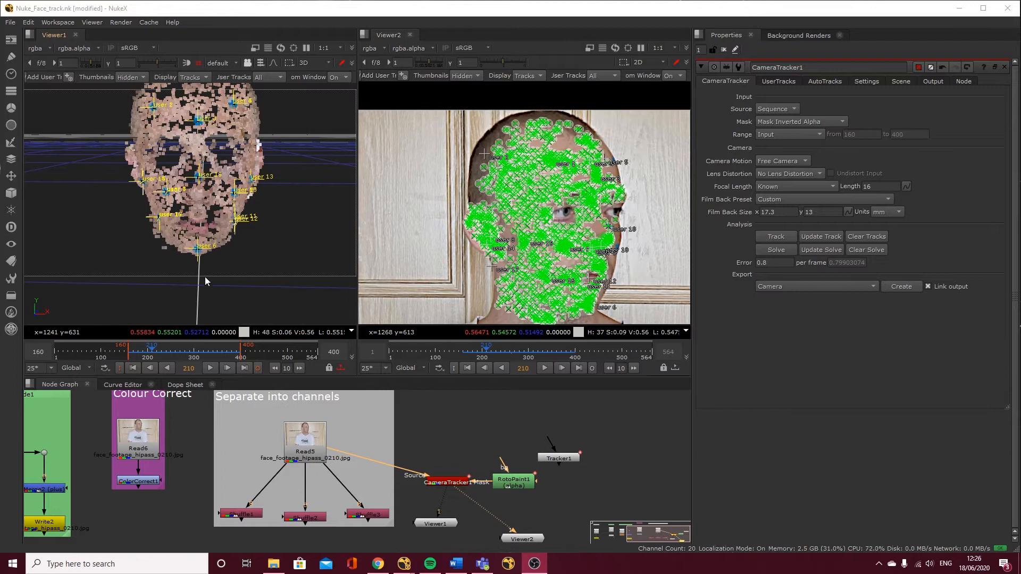
- In the tracker's scene settings, set the lowest chin track at frame 240 as the ground plane origin
left_click(901, 81)
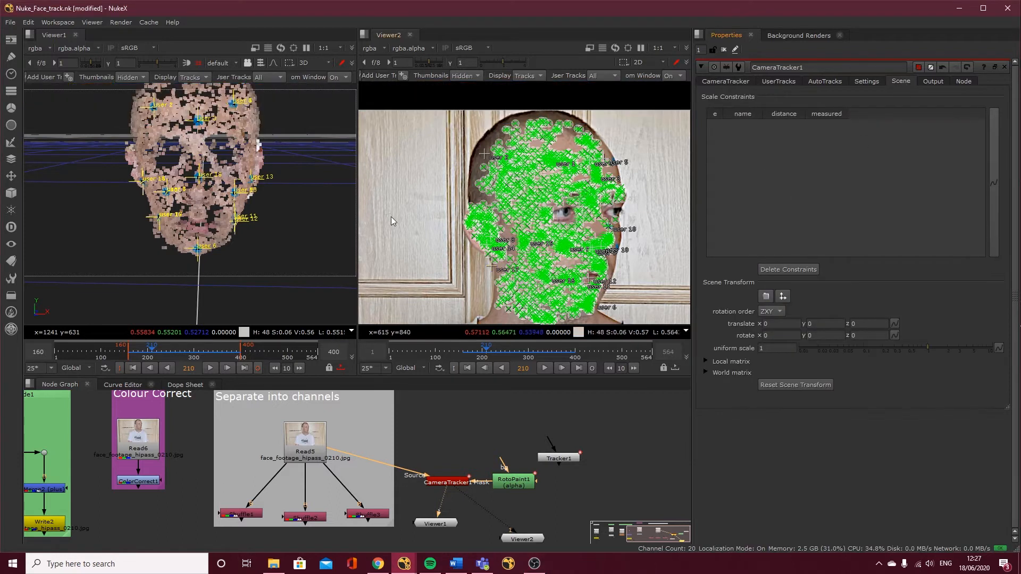
left_click_drag(453, 268, 438, 229)
left_click_drag(290, 239, 260, 235)
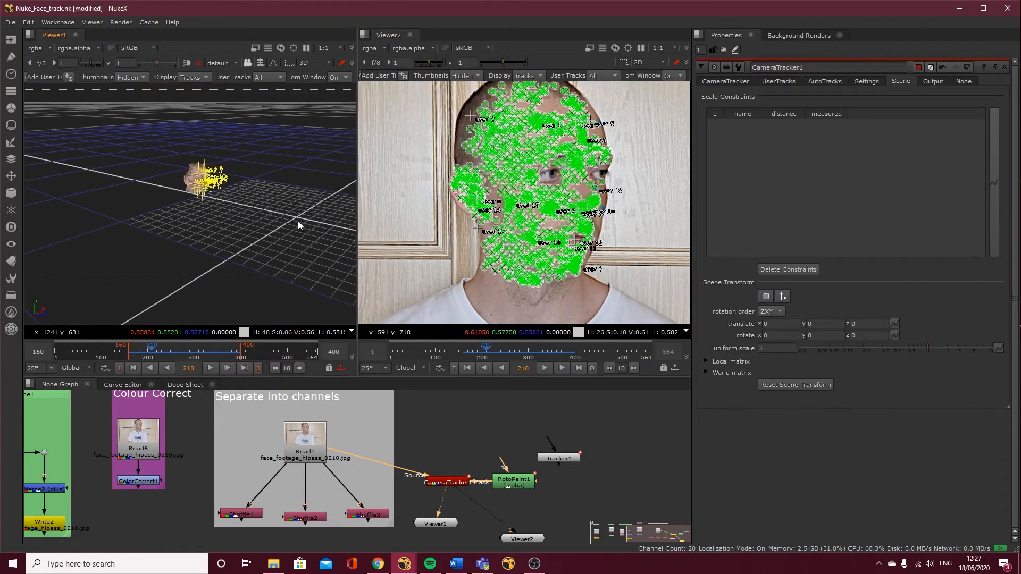
mouse_move(208, 190)
left_mouse_down()
mouse_move(256, 206)
mouse_move(237, 209)
mouse_move(326, 222)
mouse_move(277, 234)
mouse_move(232, 225)
mouse_move(261, 240)
mouse_move(262, 228)
mouse_move(210, 219)
mouse_move(187, 169)
mouse_move(205, 181)
left_mouse_up()
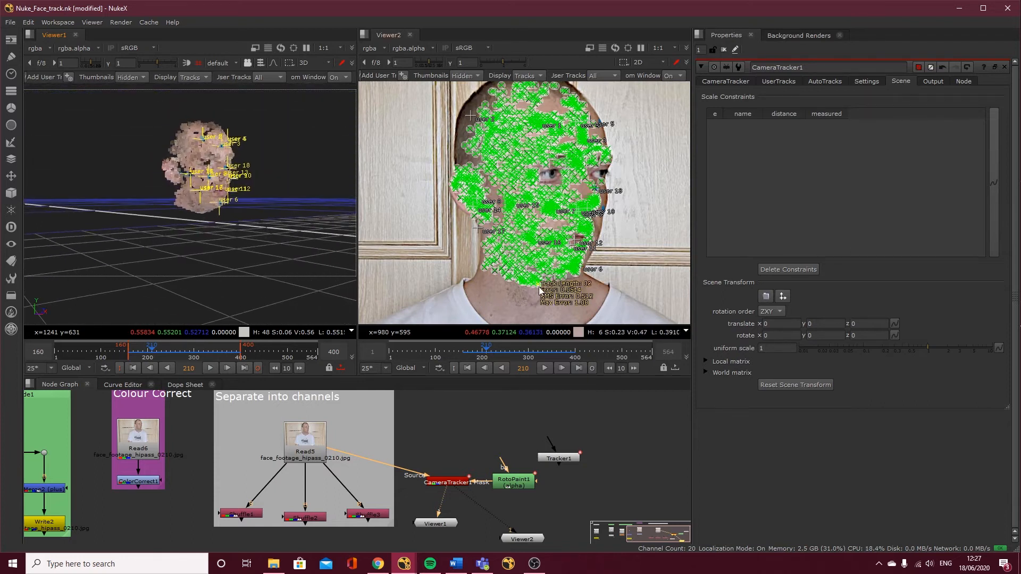
left_click_drag(486, 351, 502, 349)
mouse_move(525, 290)
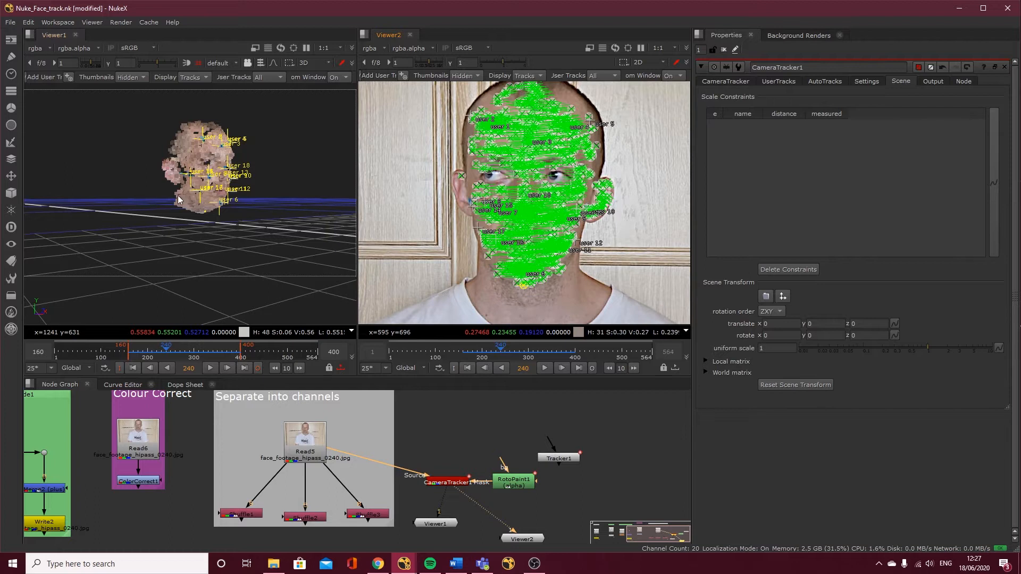
scroll(216, 207, "up", 5)
left_click_drag(232, 265, 216, 206)
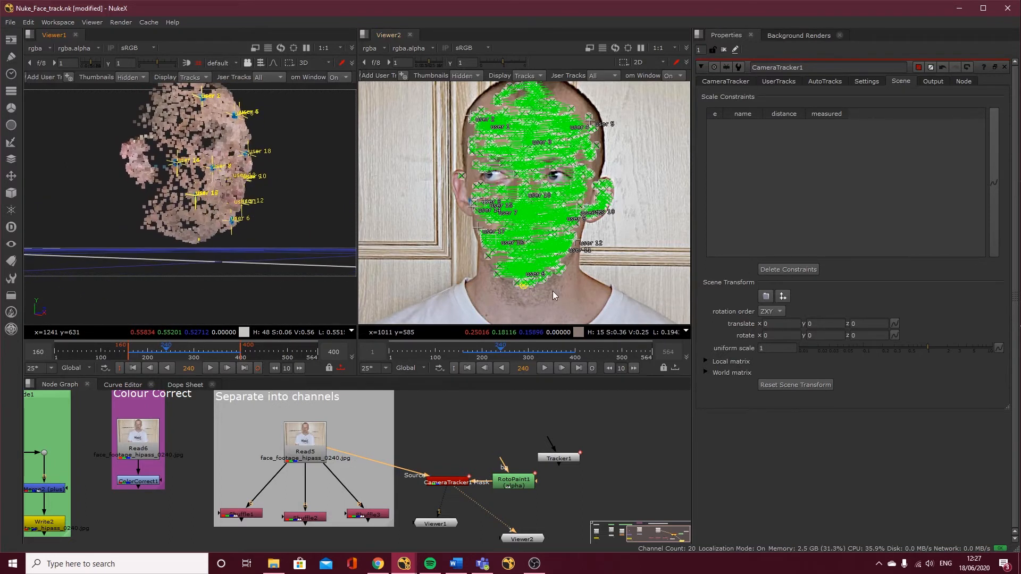
right_click(525, 290)
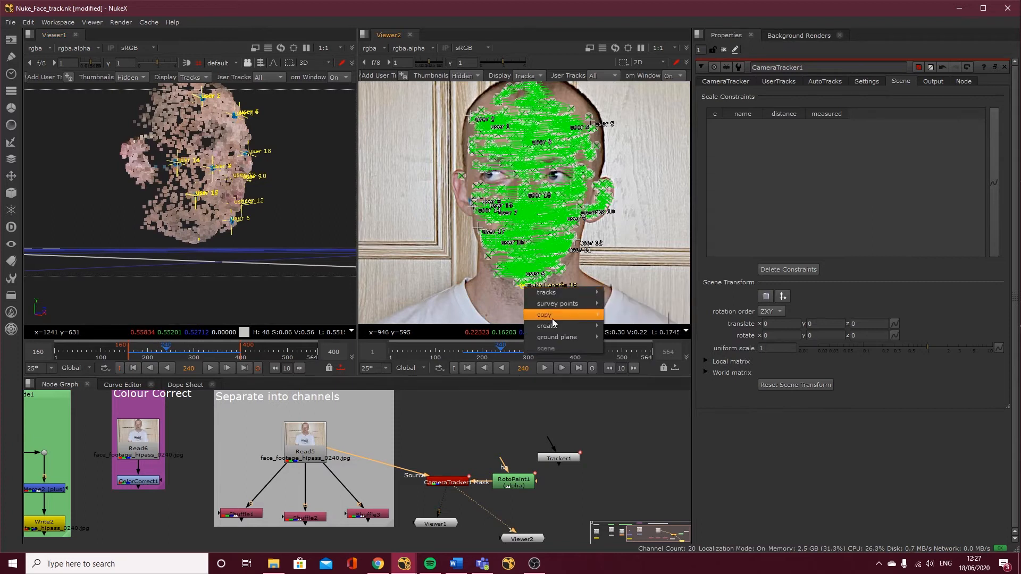
mouse_move(560, 336)
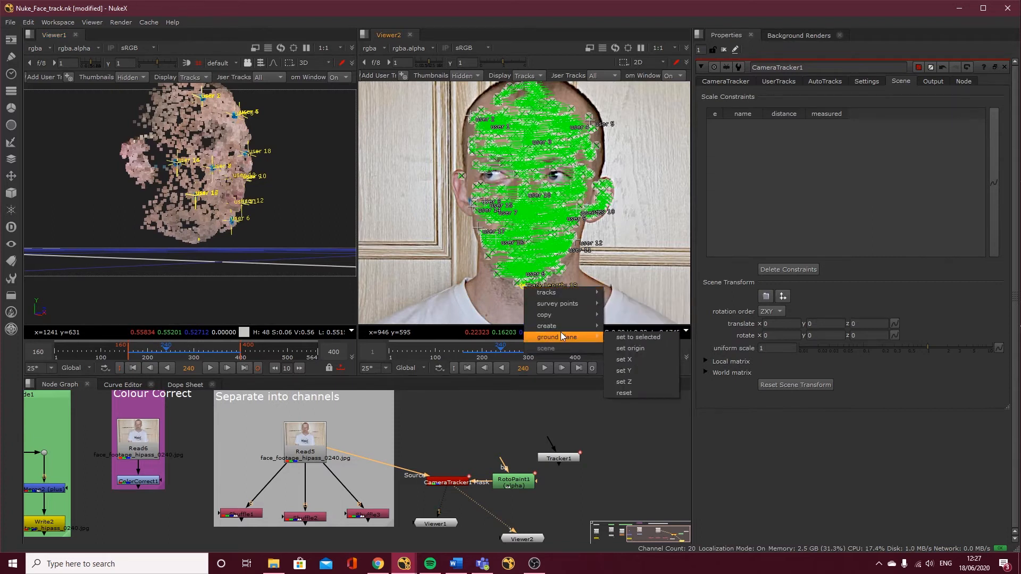
left_click(628, 348)
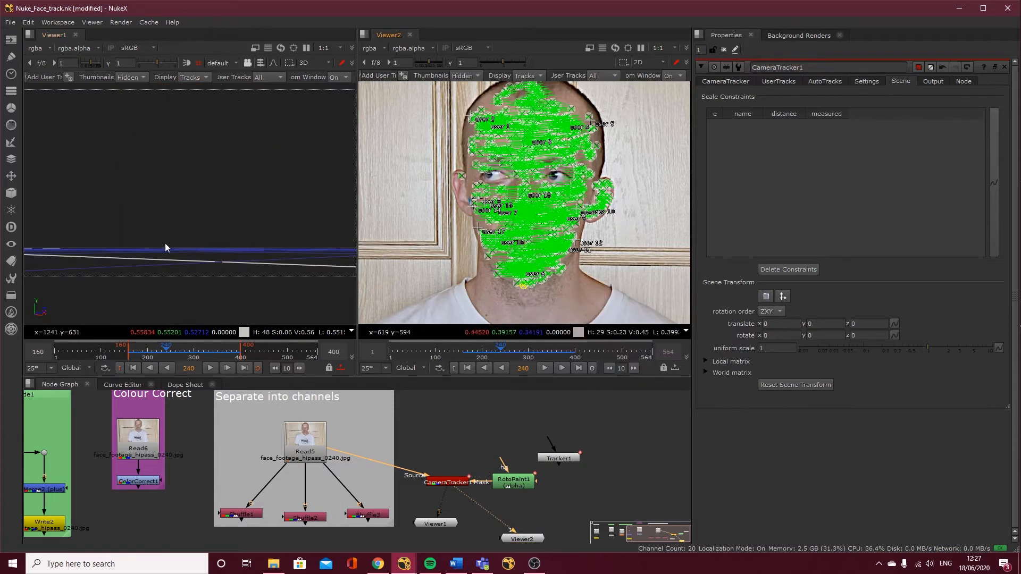
- Frame the point cloud at its new origin and select the CameraTracker1 node to show its transform handle
left_click_drag(255, 257, 109, 270)
left_click_drag(292, 223, 103, 193)
left_click_drag(178, 204, 225, 243)
left_click(449, 478)
left_click_drag(218, 304, 125, 251)
left_click_drag(222, 239, 278, 258)
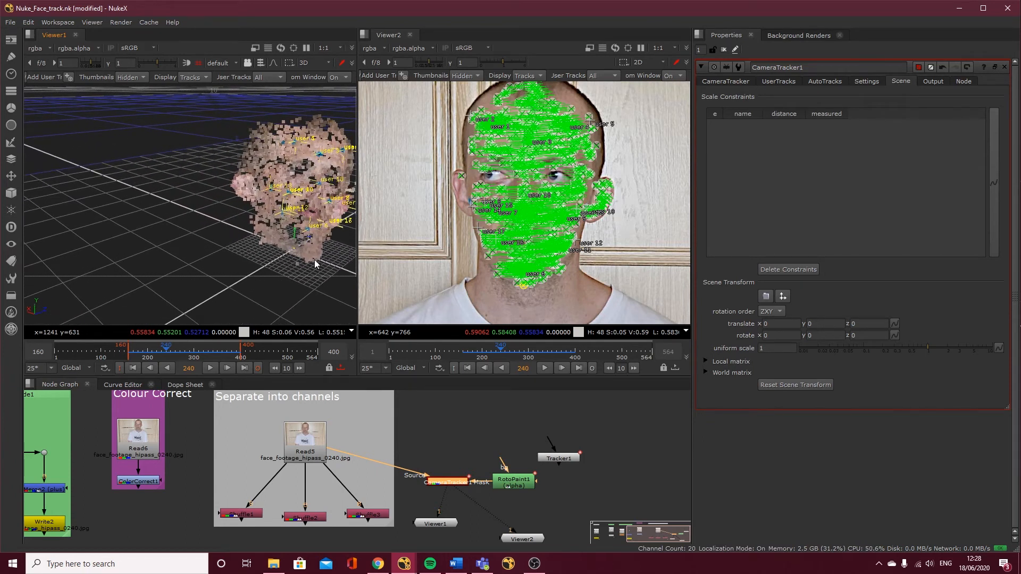
- Try raising the point cloud along Y against the grid, and reset its Y translation to 0
left_click_drag(293, 249, 244, 254)
scroll(233, 238, "up", 6)
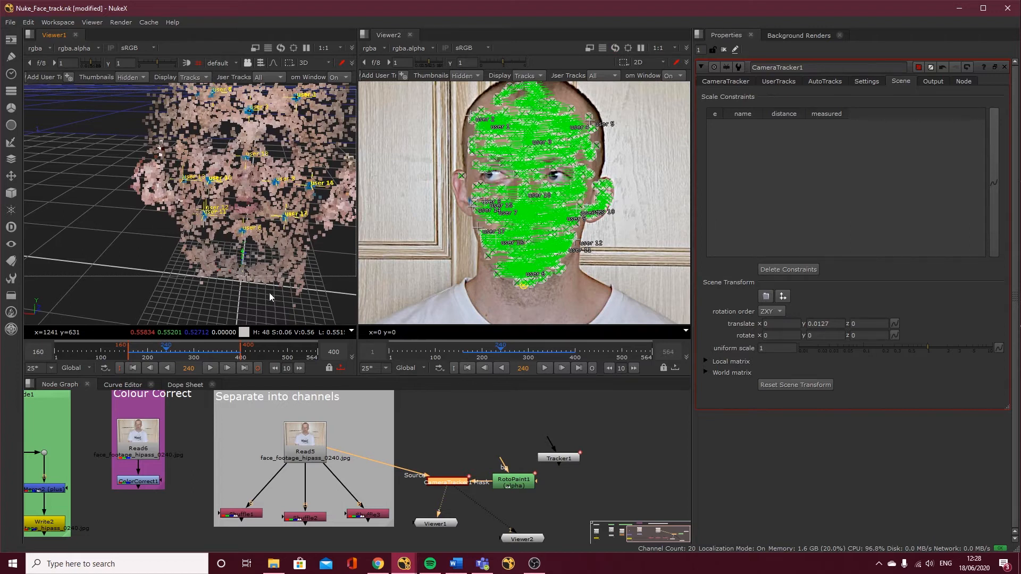
left_click_drag(323, 288, 122, 200)
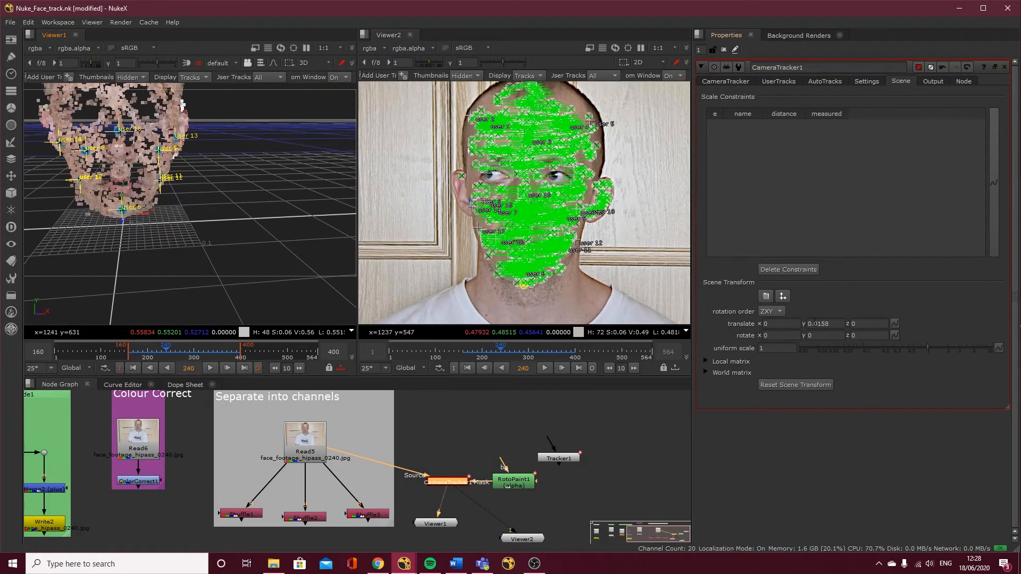
left_click(822, 324)
key("Down")
key("Down")
key("Down")
key("Up")
key("Up")
key("Down")
key("Up")
key("Up")
left_click_drag(163, 236, 249, 234)
left_click(849, 323)
type("0")
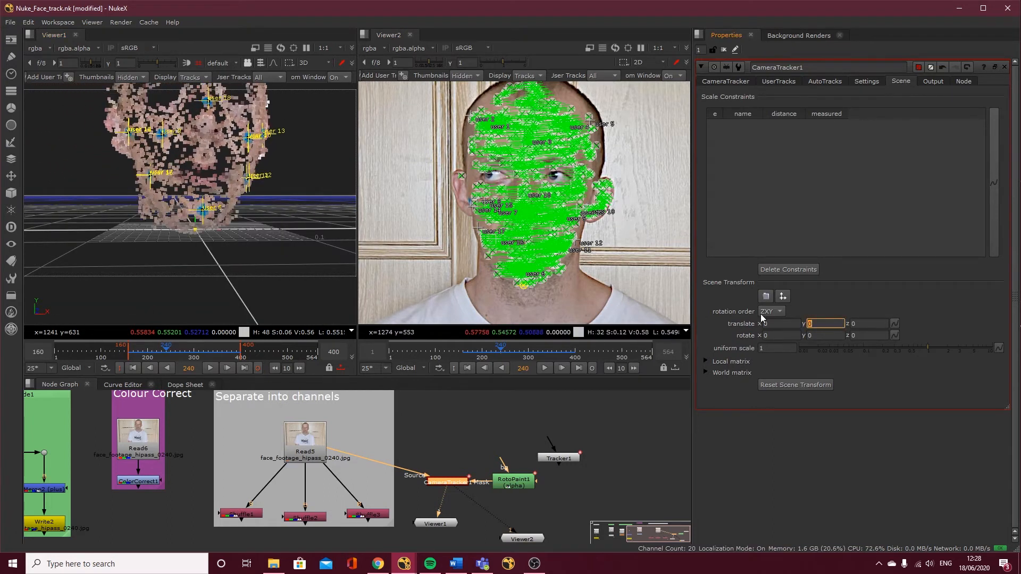
- Raise the scene's Y translation to 0.0096 so the chin sits on the grid
type("10.0045")
key("Return")
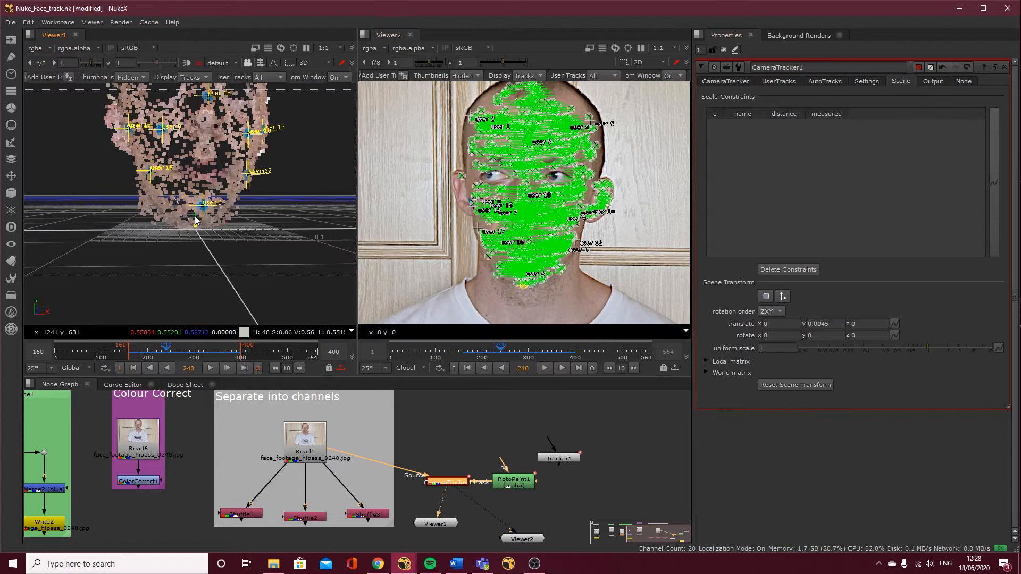
left_click(824, 325)
key("Up")
key("Up")
key("Up")
key("Up")
key("Up")
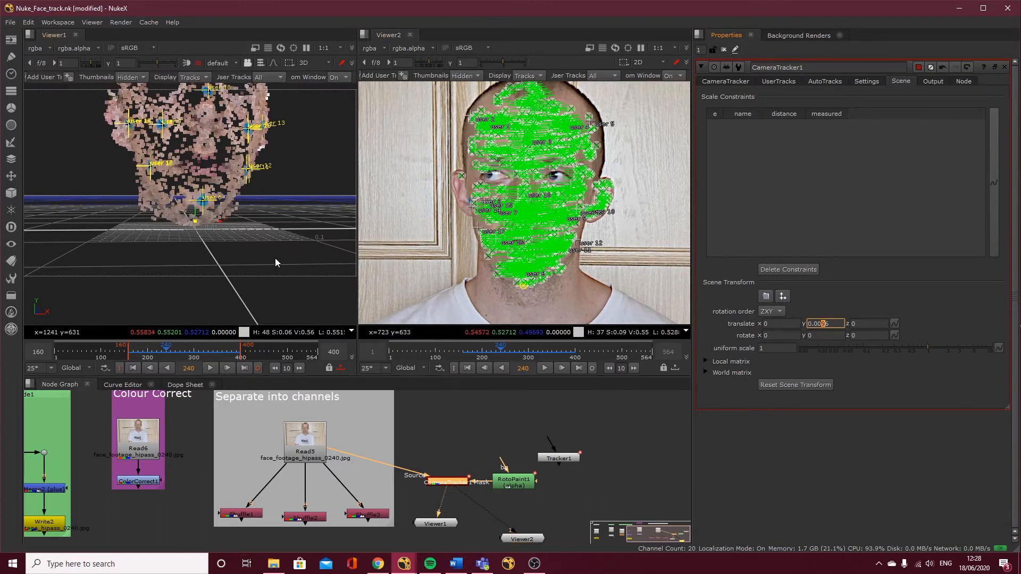
- Straighten the head upright by rotating the scene about -0.68 degrees in Z and about -4.98 degrees in X
left_click_drag(269, 262, 195, 270)
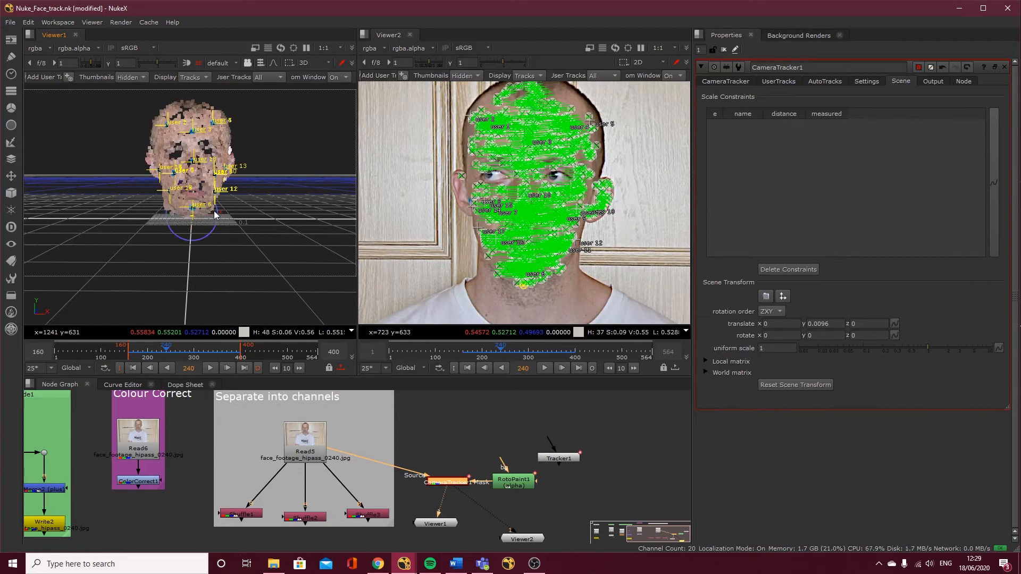
left_click_drag(218, 212, 219, 212)
mouse_move(219, 212)
left_mouse_down()
mouse_move(222, 221)
mouse_move(221, 211)
left_mouse_up()
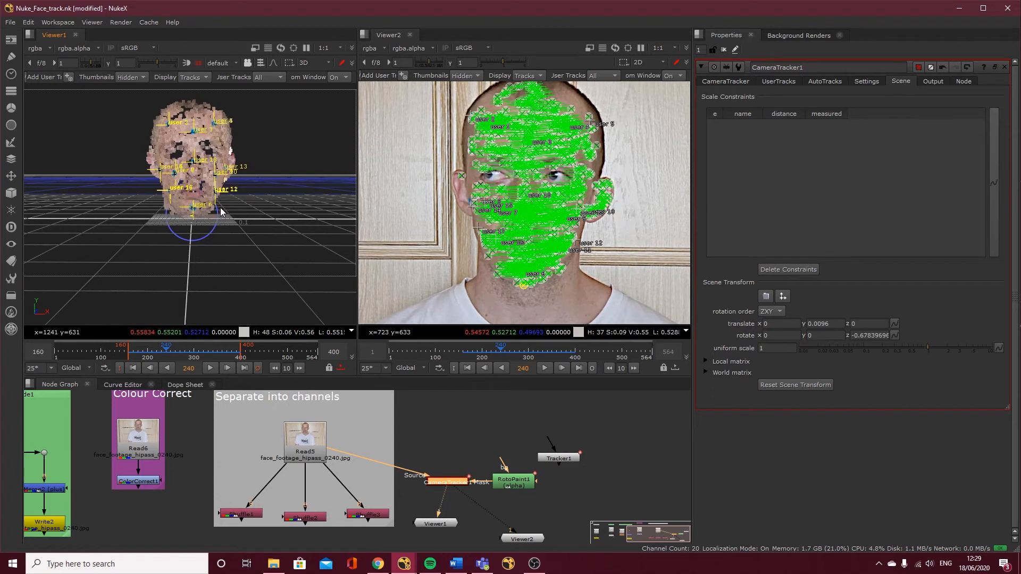
left_click_drag(159, 266, 120, 263)
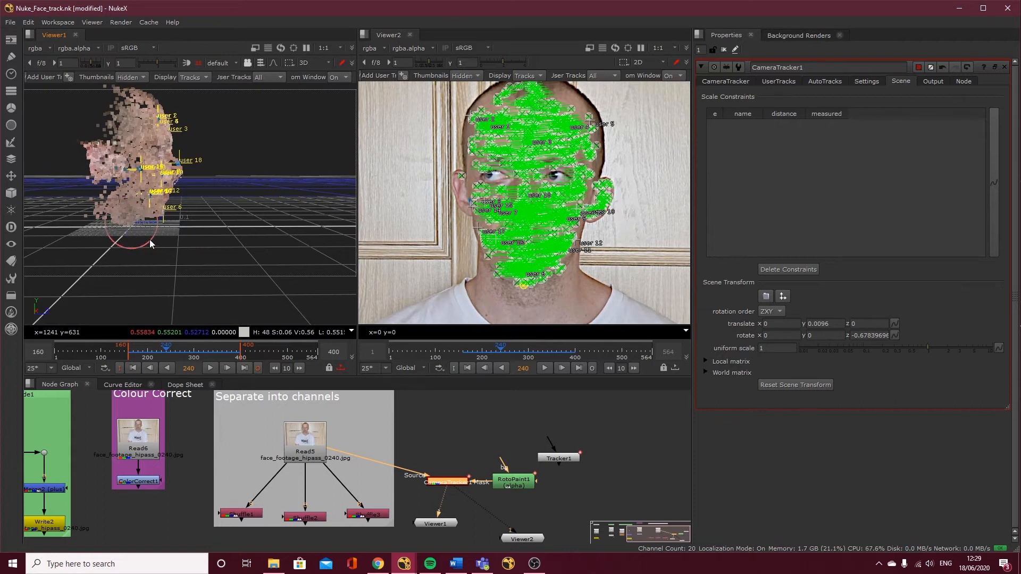
left_click_drag(149, 239, 152, 242)
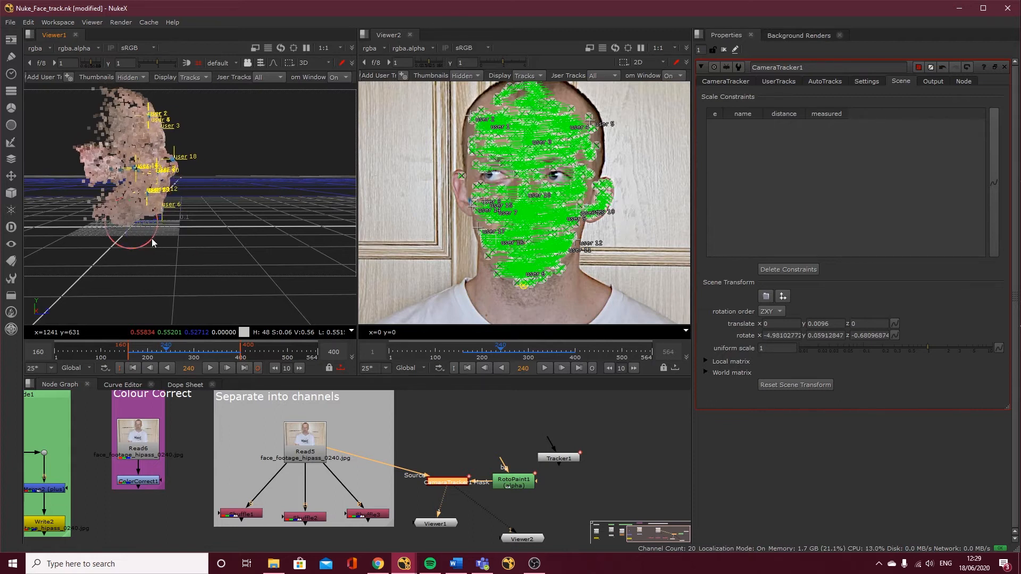
left_click_drag(199, 243, 173, 257)
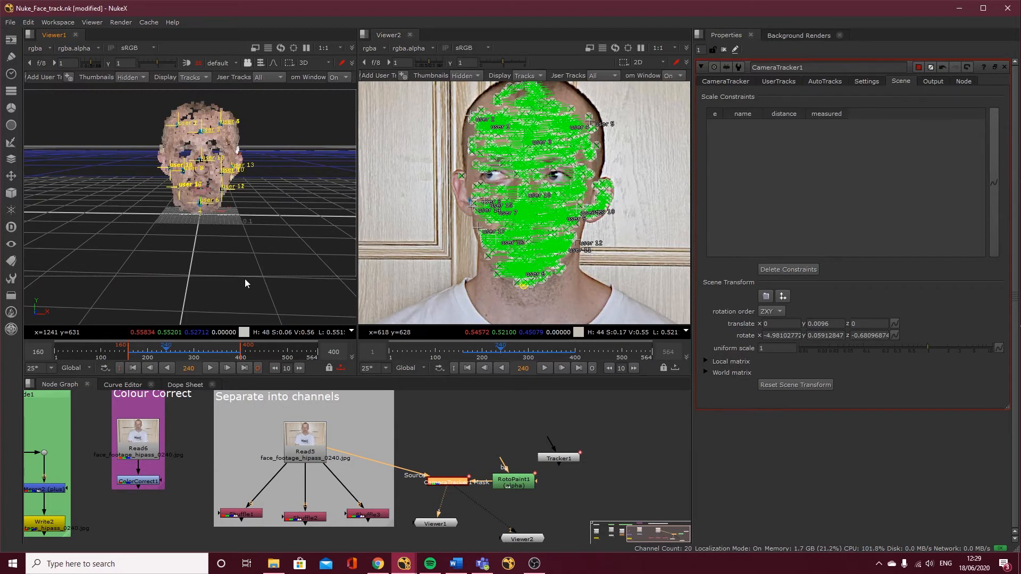
- Set the scene's uniform scale to 10 and frame the enlarged head point cloud
left_click(777, 349)
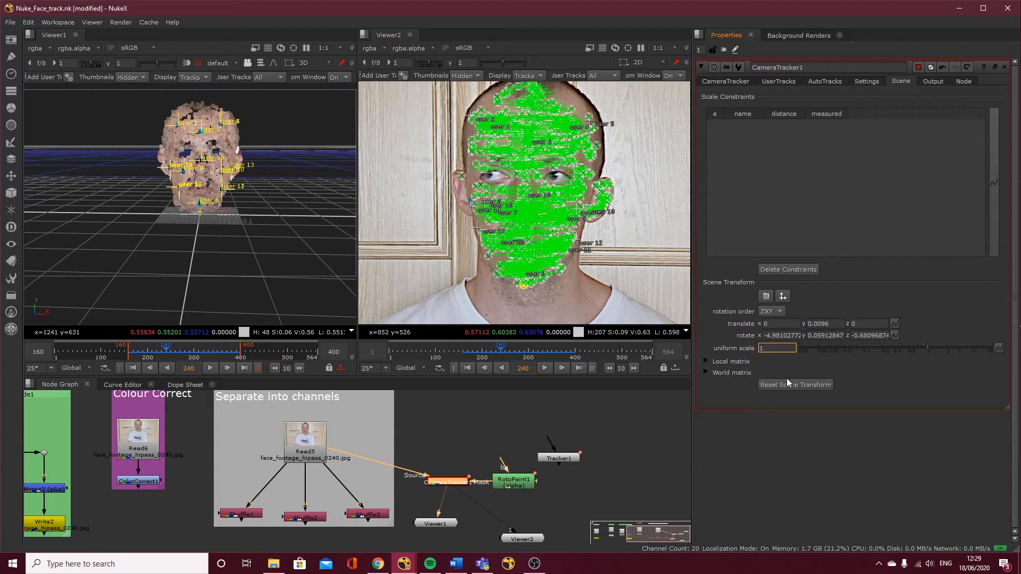
type("0")
key("Return")
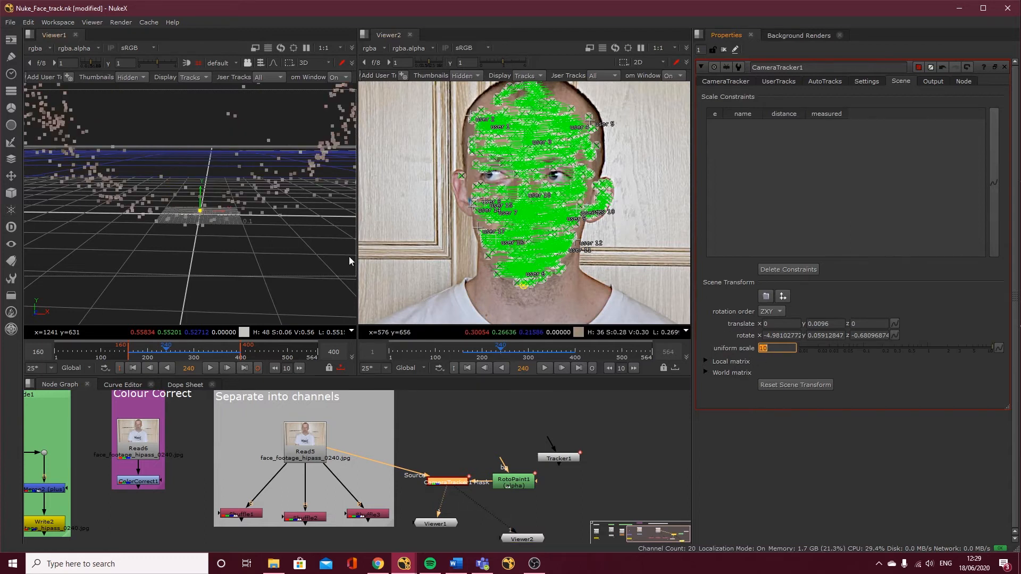
left_click_drag(195, 256, 196, 214)
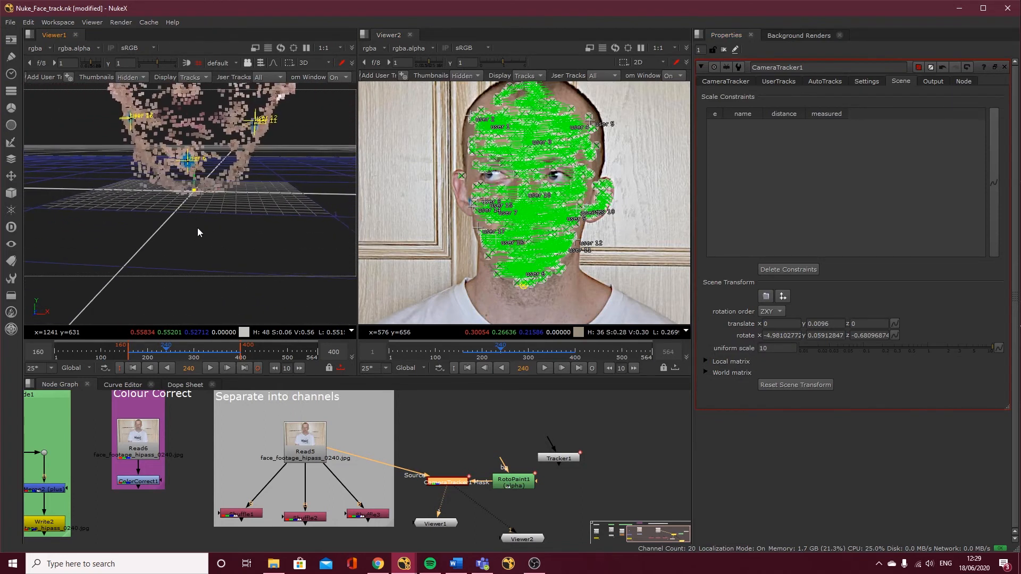
left_click_drag(219, 223, 210, 259)
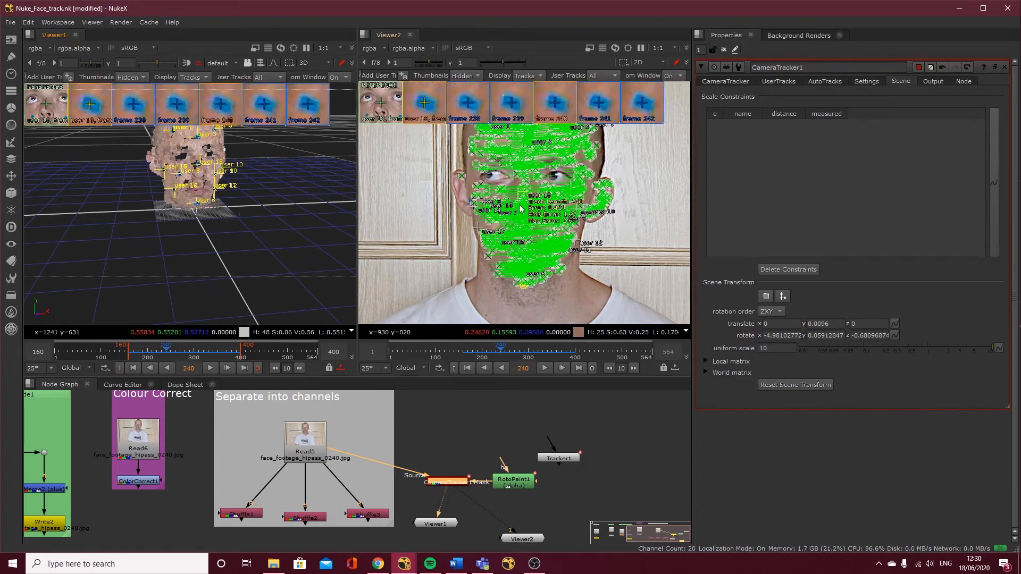
- Tidy the positions of the CameraTracker1, RotoPaint1 and Tracker1 nodes, and return to the tracker's main settings with the export options
left_click_drag(454, 479, 443, 481)
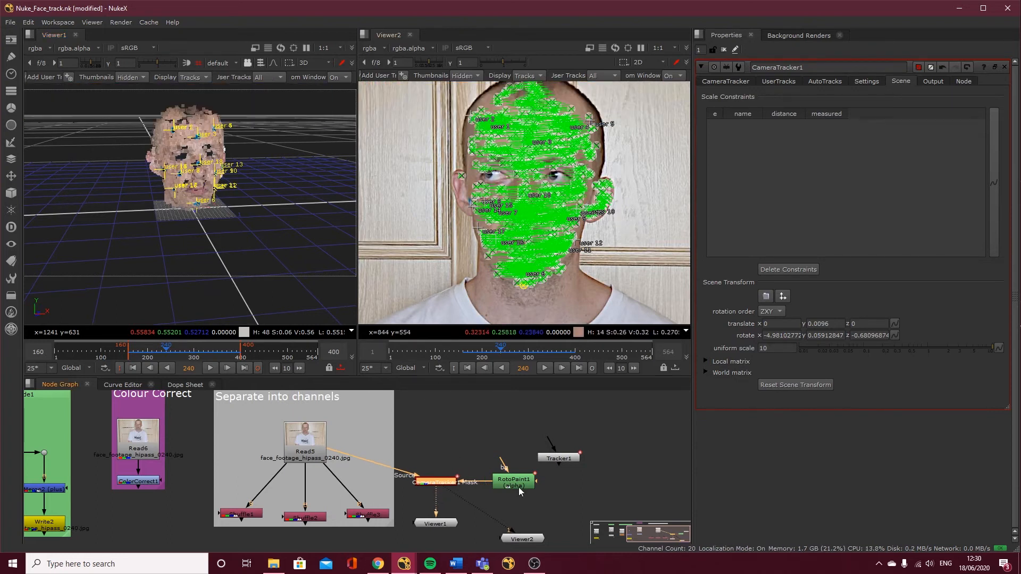
left_click_drag(513, 487, 508, 487)
left_click_drag(558, 460, 563, 466)
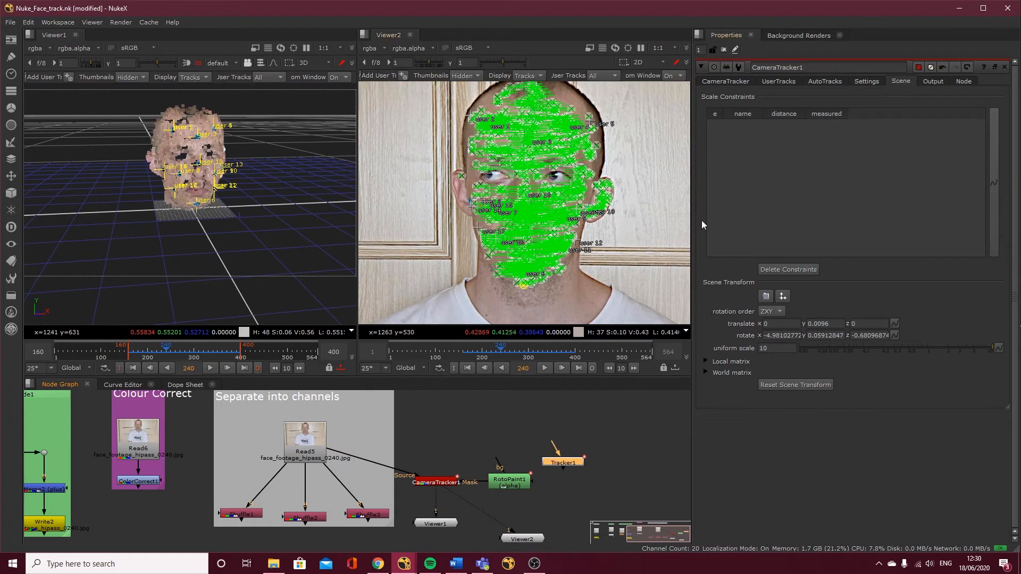
left_click(725, 77)
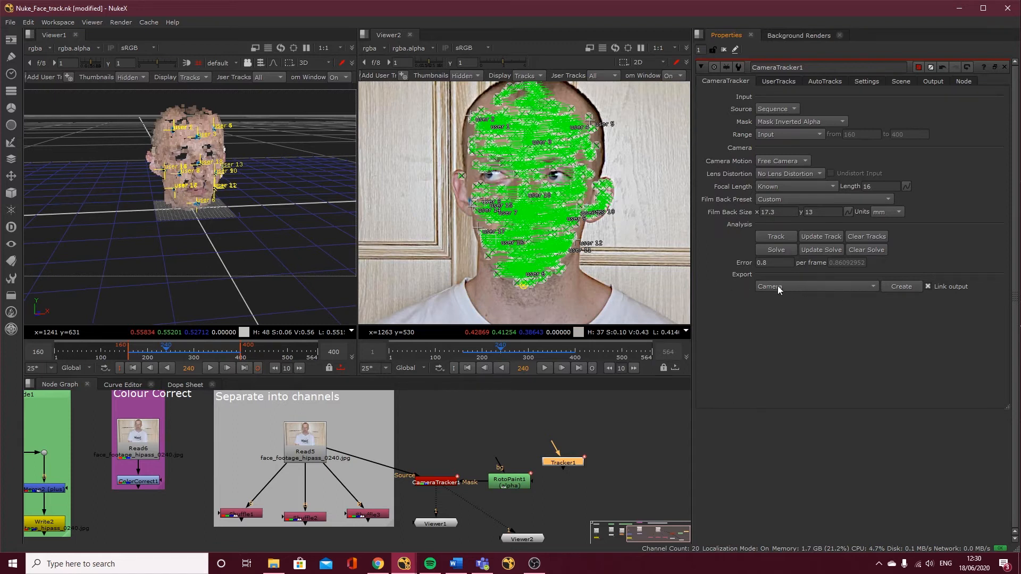
- Export the solve as a linked Camera node, place it above CameraTracker1 and open its properties
left_click(896, 288)
left_click_drag(433, 531, 459, 430)
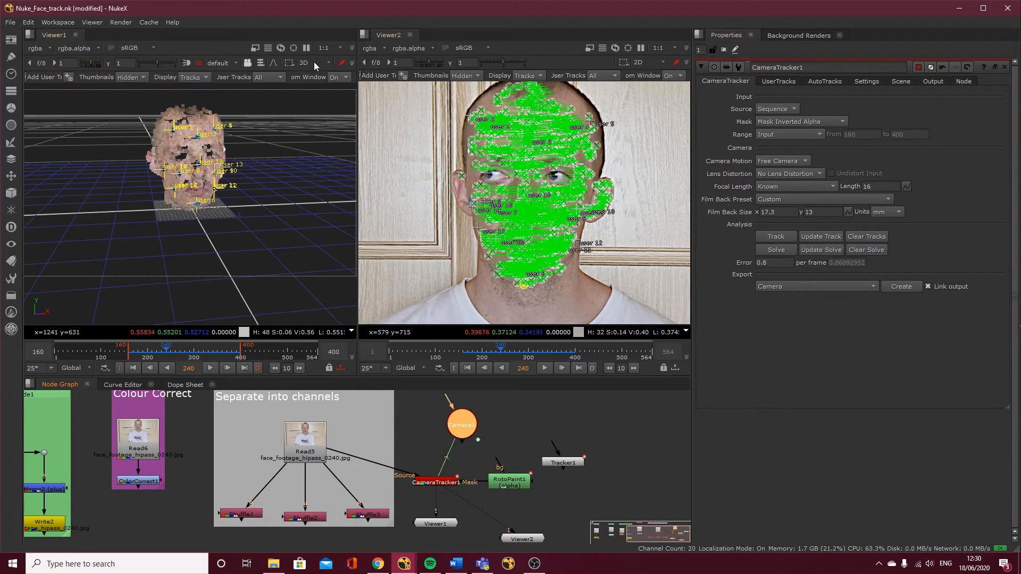
left_click(233, 62)
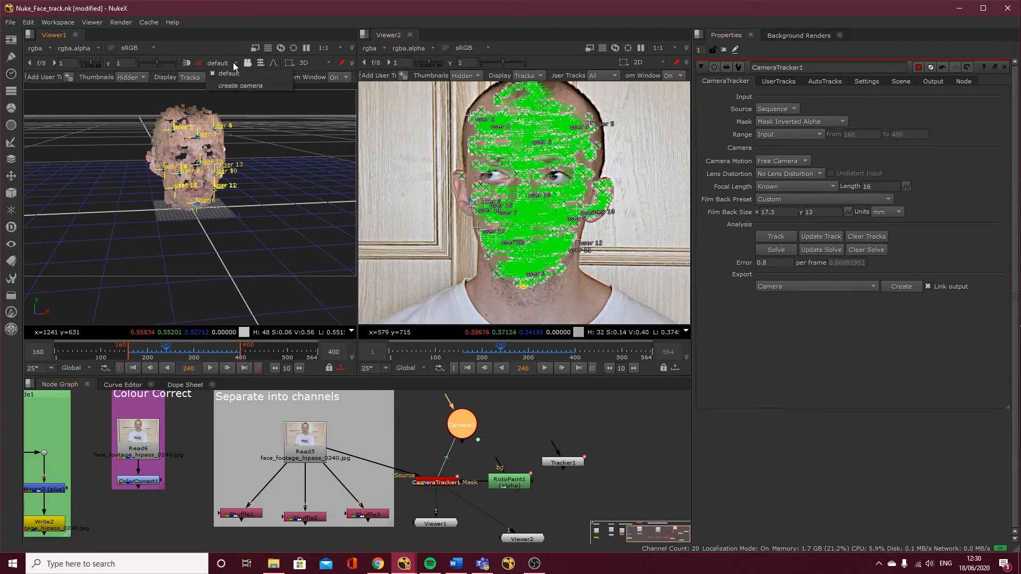
double_click(462, 423)
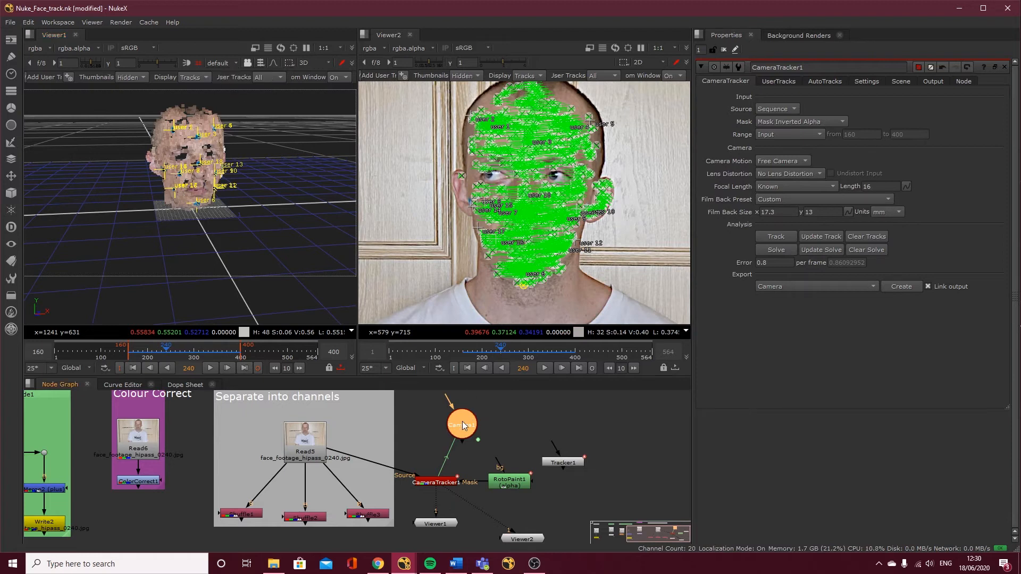
- Look through the exported Camera1 in the 3D viewer with the view locked to the camera
left_click(248, 62)
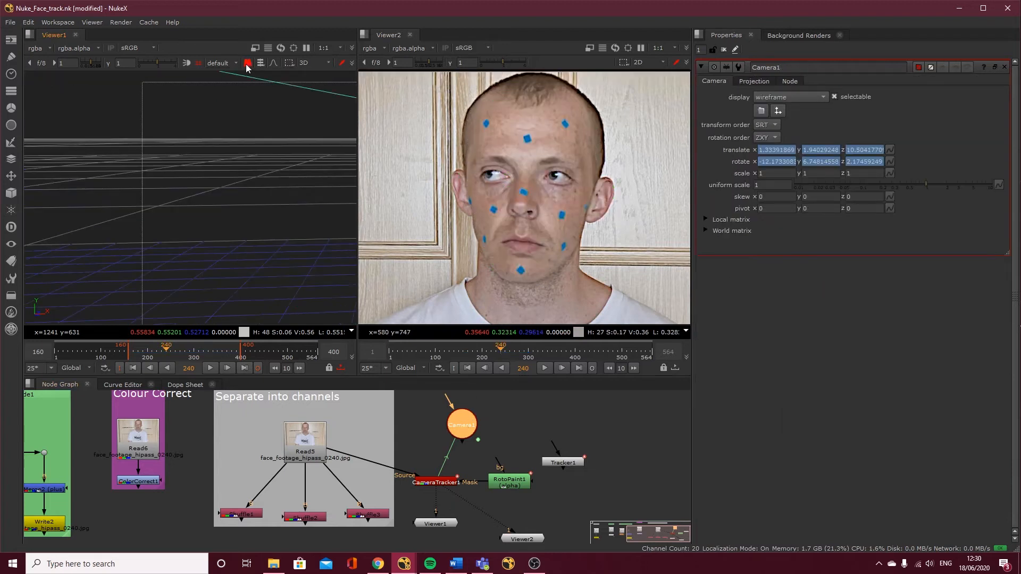
left_click(235, 64)
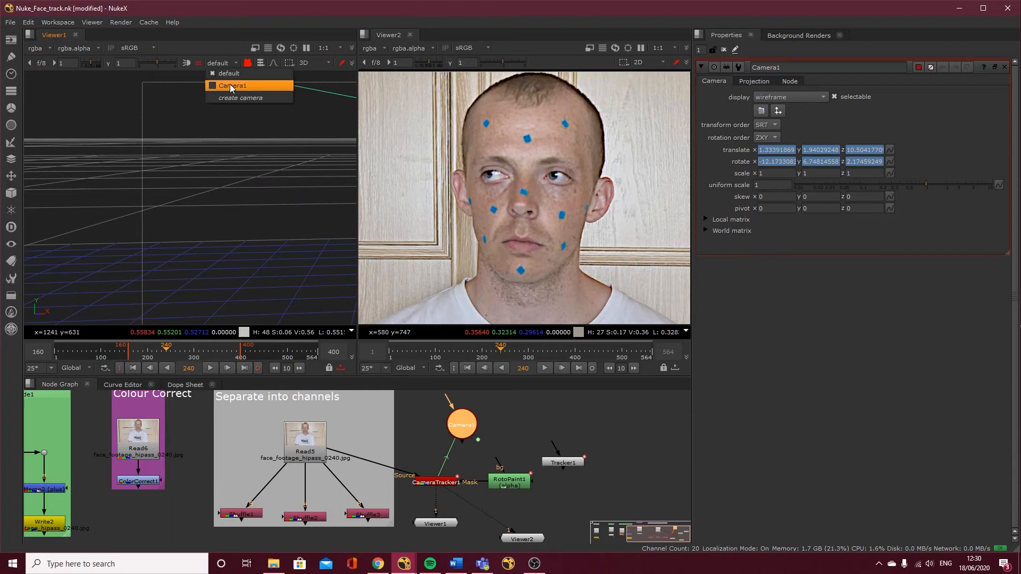
left_click(230, 84)
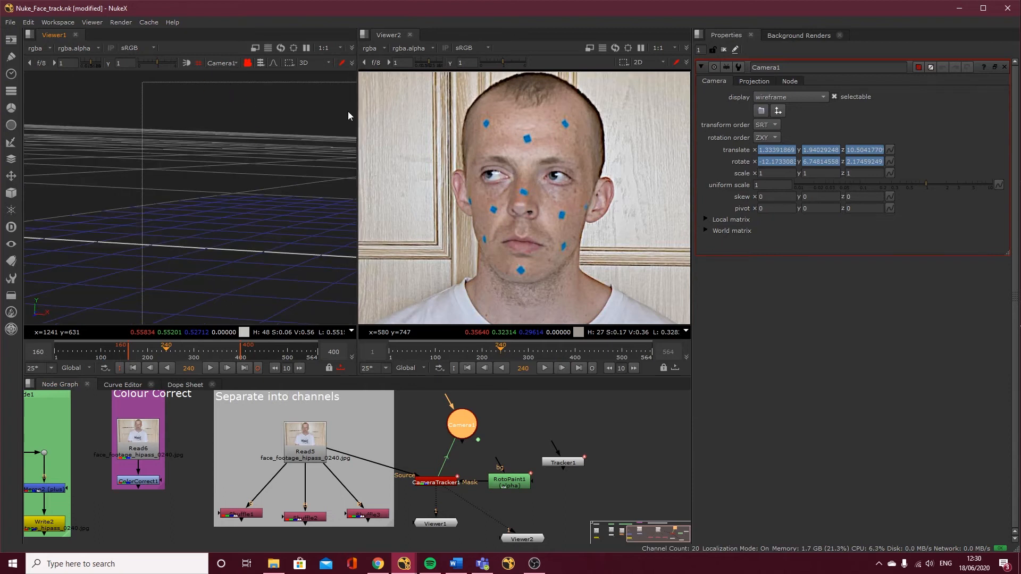
- Close Viewer2 and remove its empty pane so the first viewer fills the space
left_click(410, 35)
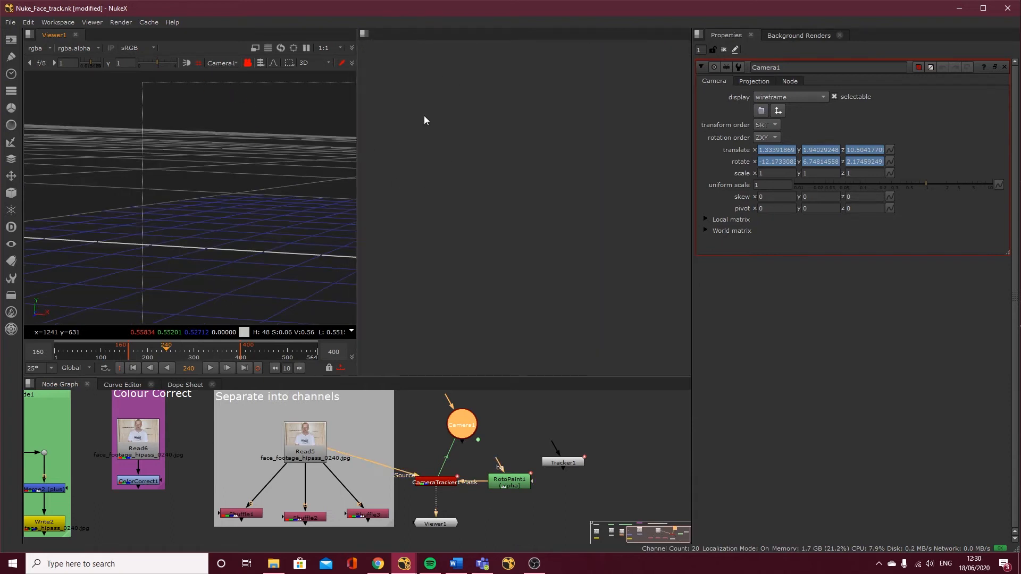
left_click(365, 32)
left_click(398, 84)
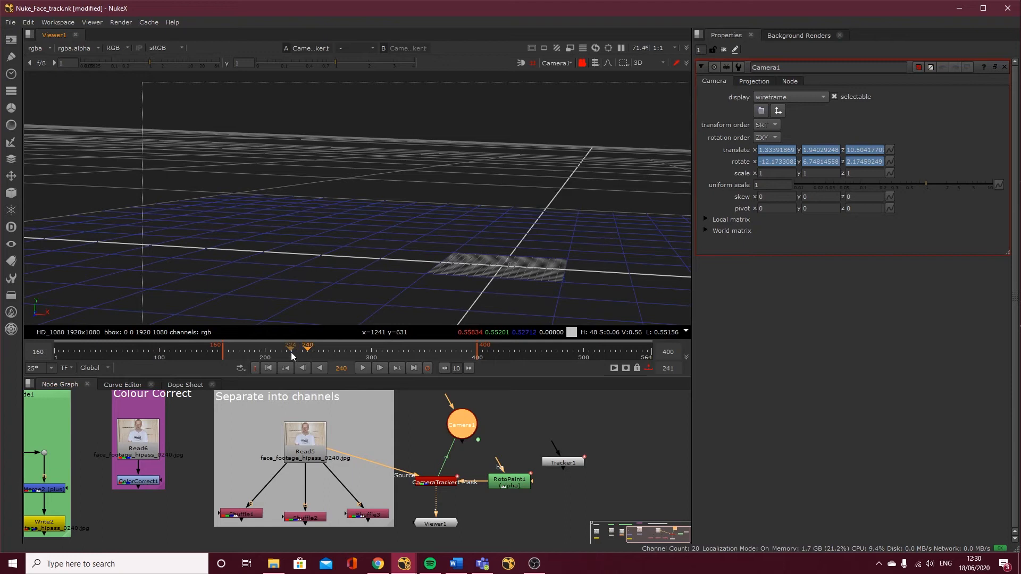
- Scrub to frame 208 through Camera1, then restore the default camera view and return to the 2D footage
left_click(268, 352)
mouse_move(268, 353)
left_mouse_down()
mouse_move(372, 359)
mouse_move(257, 360)
mouse_move(275, 360)
left_mouse_up()
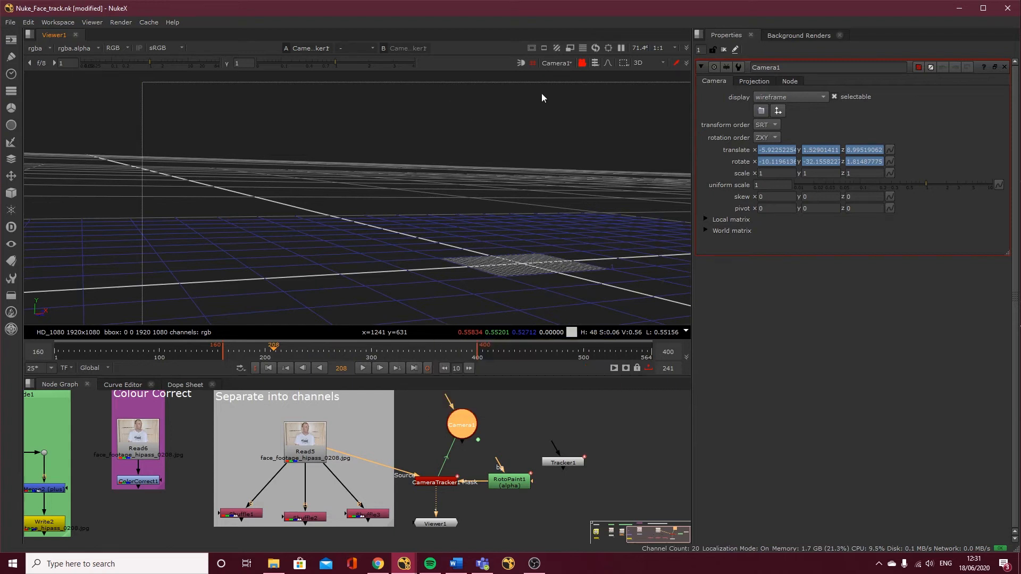
left_click(559, 63)
left_click(557, 71)
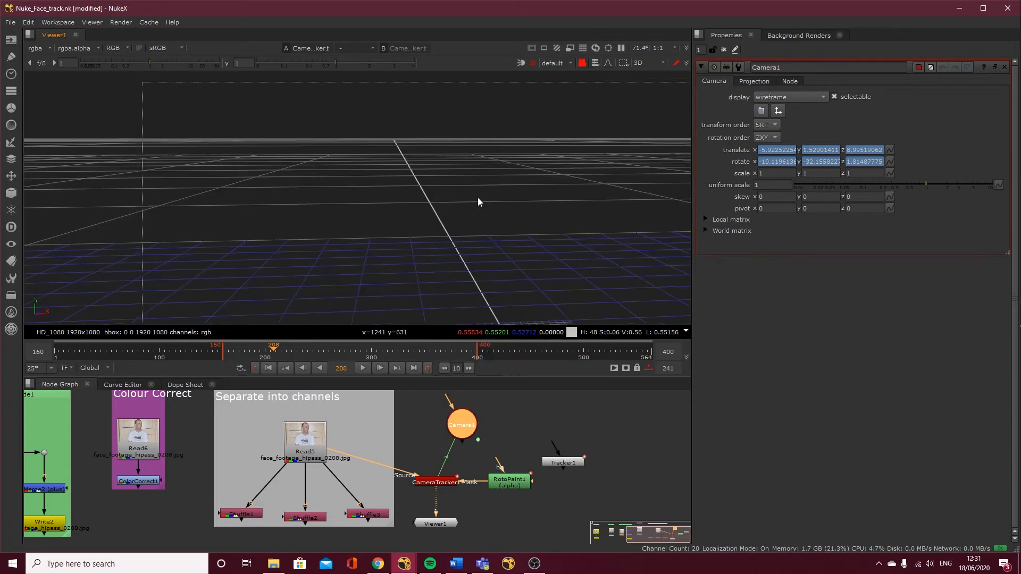
key("Tab")
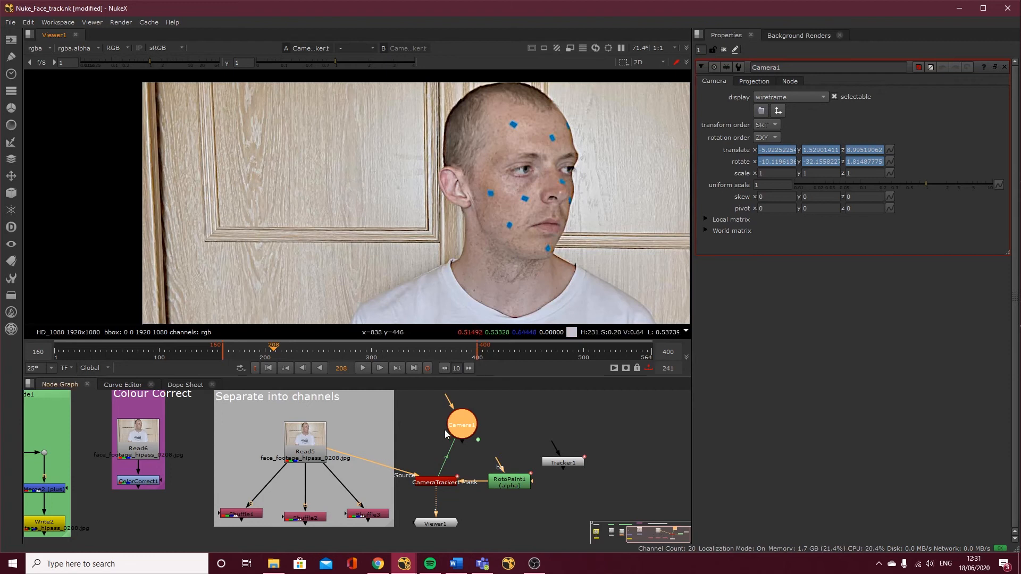
- Reopen the CameraTracker1 settings and delete the exported camera node
left_click(429, 482)
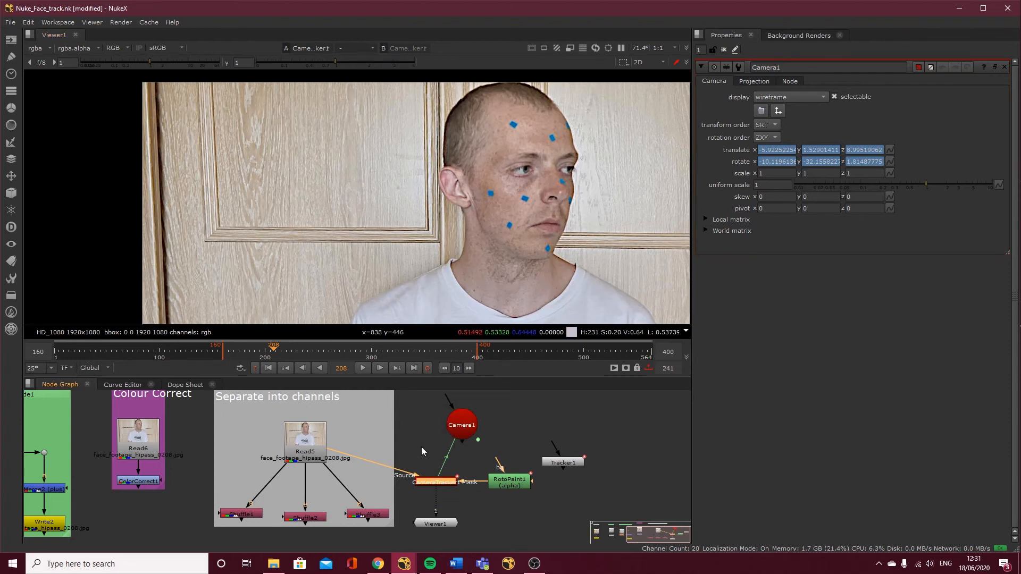
left_click(469, 428)
left_click(793, 287)
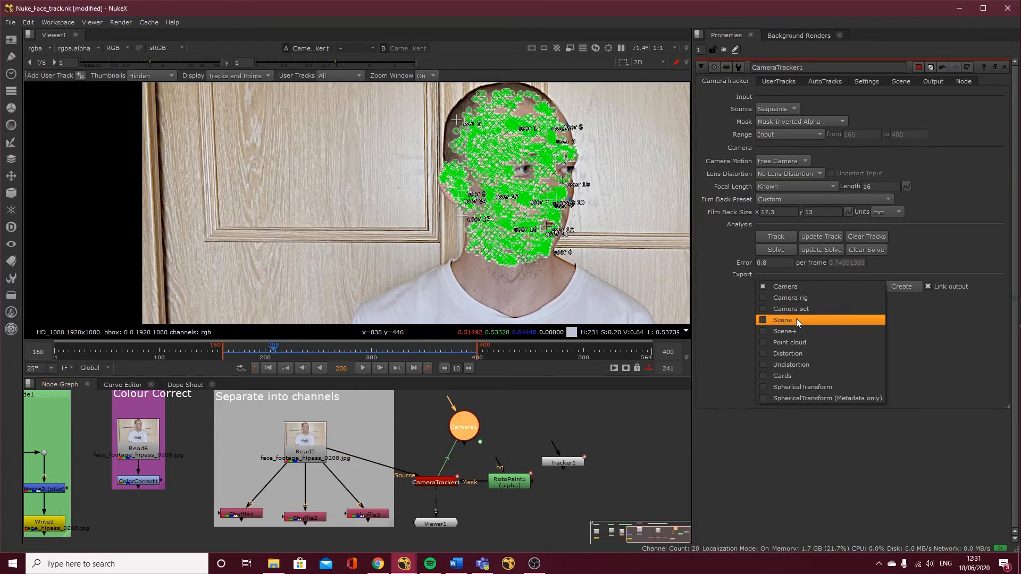
left_click(541, 429)
left_click(462, 427)
- Export the solve from CameraTracker1 as a linked Scene
left_click(793, 287)
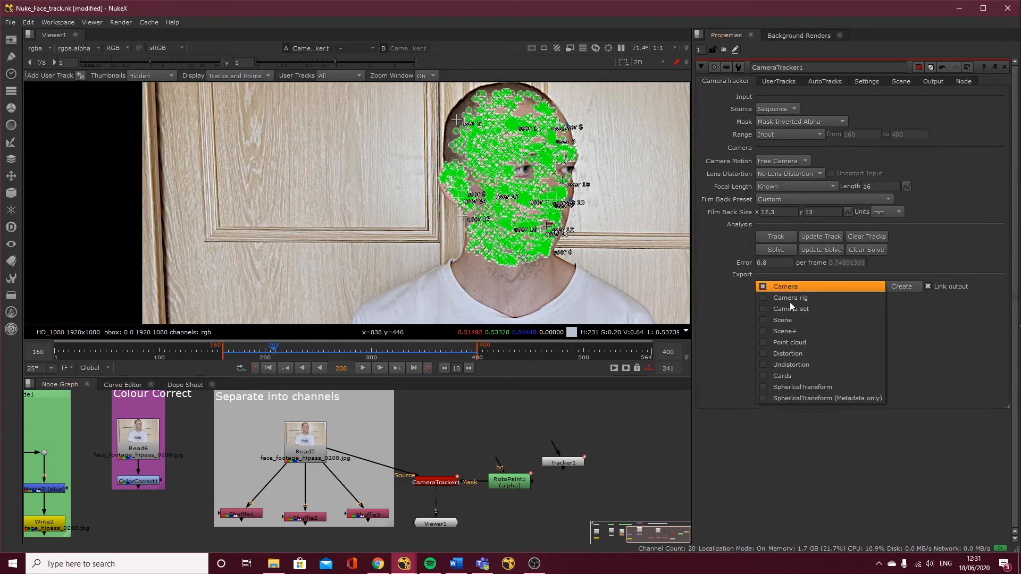
left_click(788, 320)
left_click(901, 286)
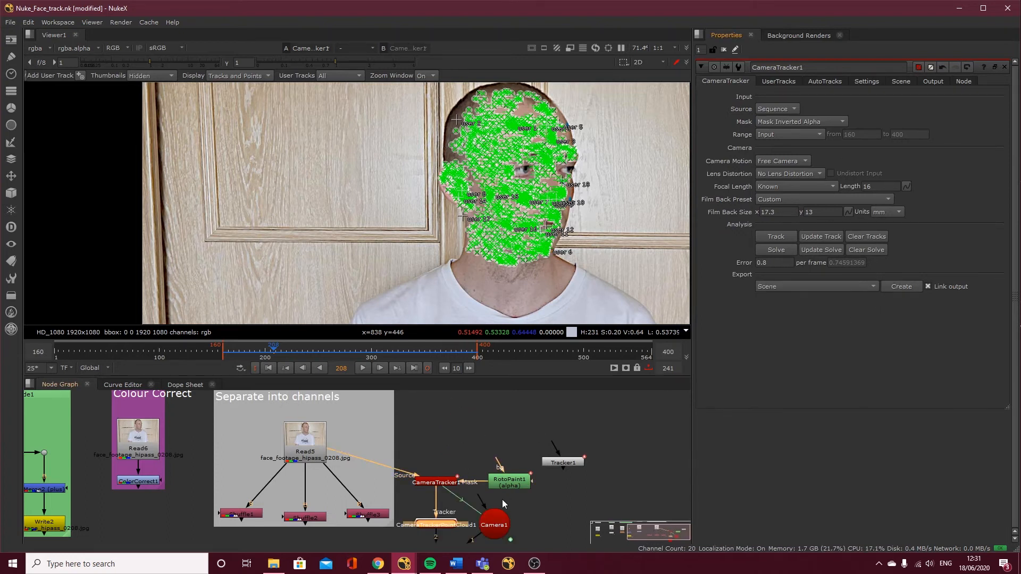
- Arrange the exported scene, camera and point cloud nodes below CameraTracker1, with the viewer node clear of them
left_click_drag(450, 441, 514, 518)
left_click_drag(425, 453, 497, 451)
left_click(441, 488)
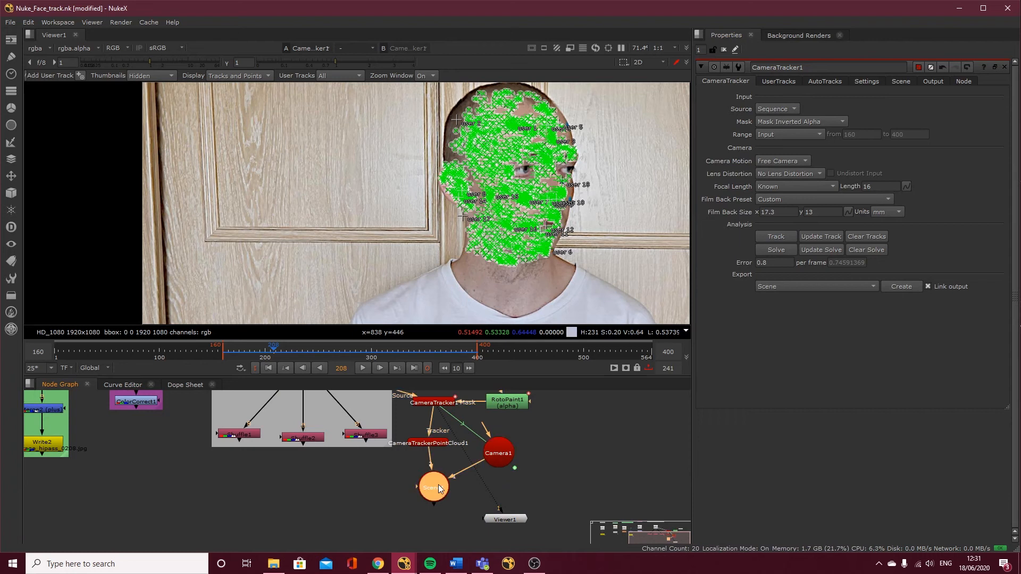
left_click_drag(430, 446, 436, 445)
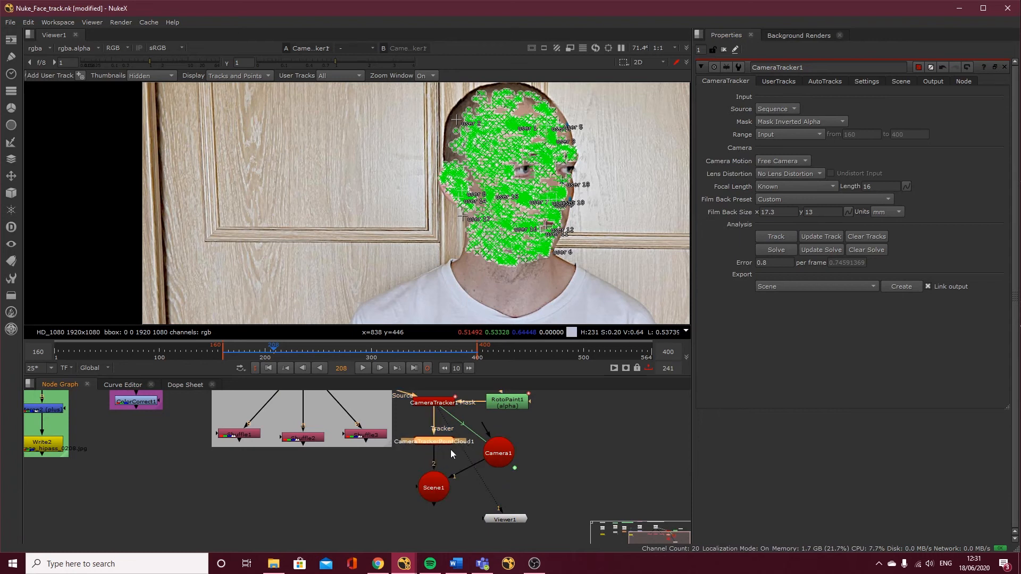
- View the Scene1 node in the viewer and open the point cloud node's properties
left_click(442, 492)
key("1")
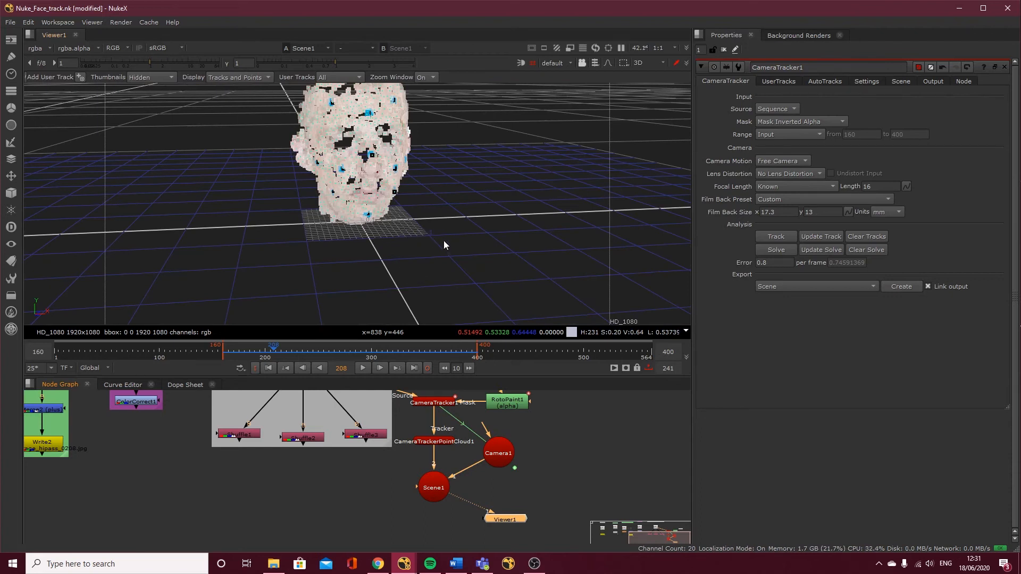
double_click(448, 440)
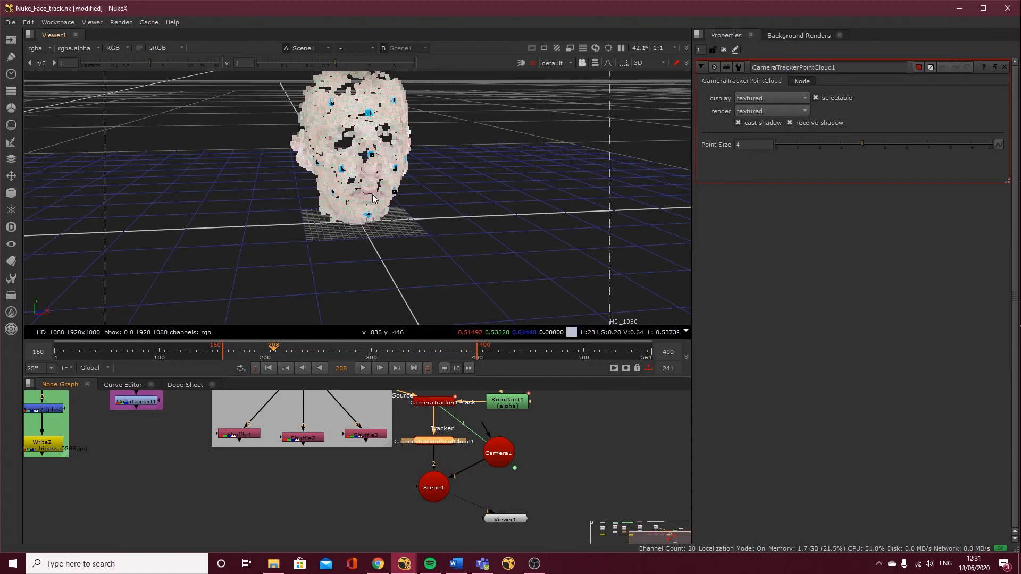
- Compare CameraTracker1's own 3D points with the exported CameraTrackerPointCloud1 in the viewer
left_click(434, 404)
key("1")
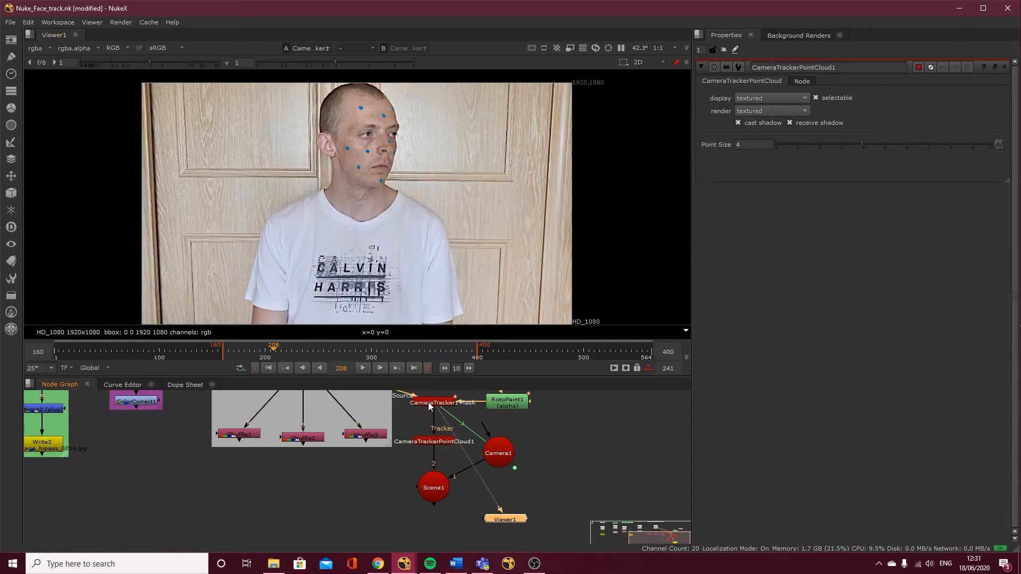
key("Tab")
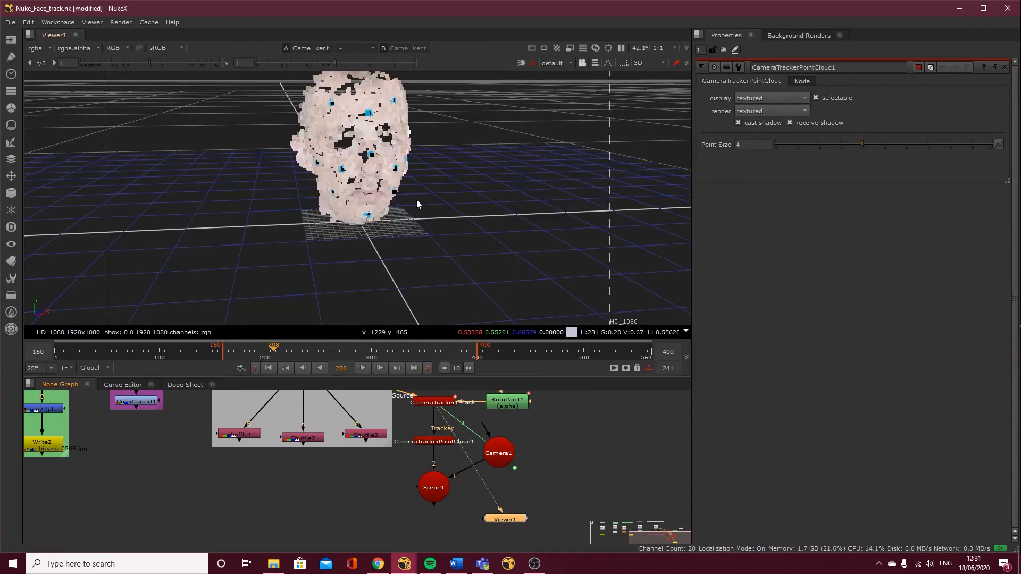
left_click(431, 405)
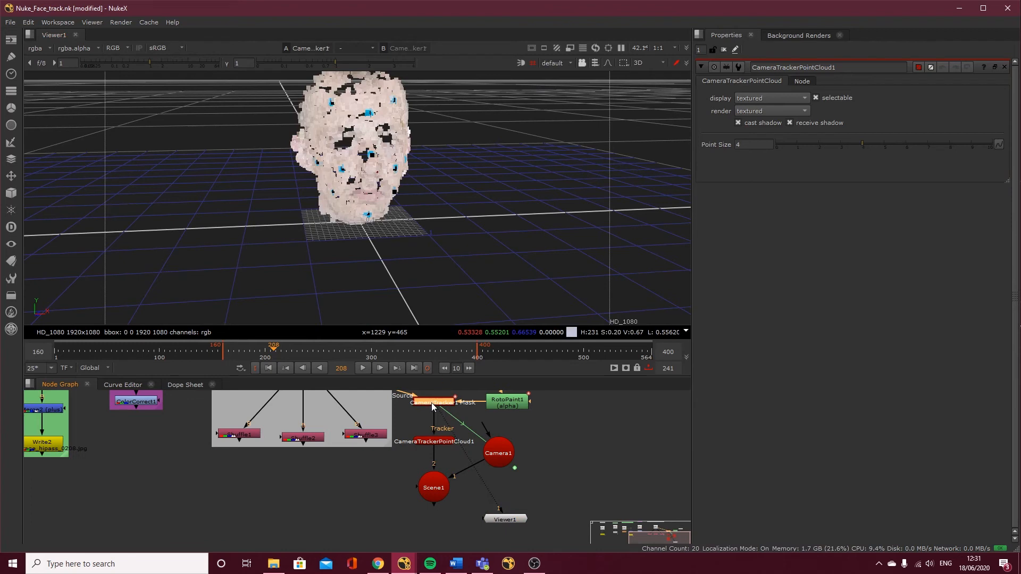
left_click(426, 443)
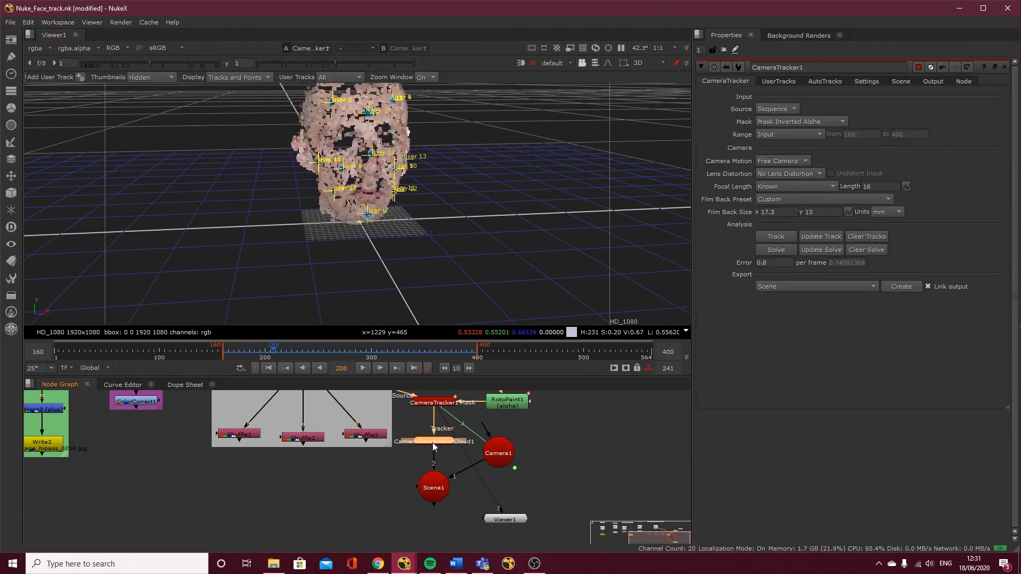
key("1")
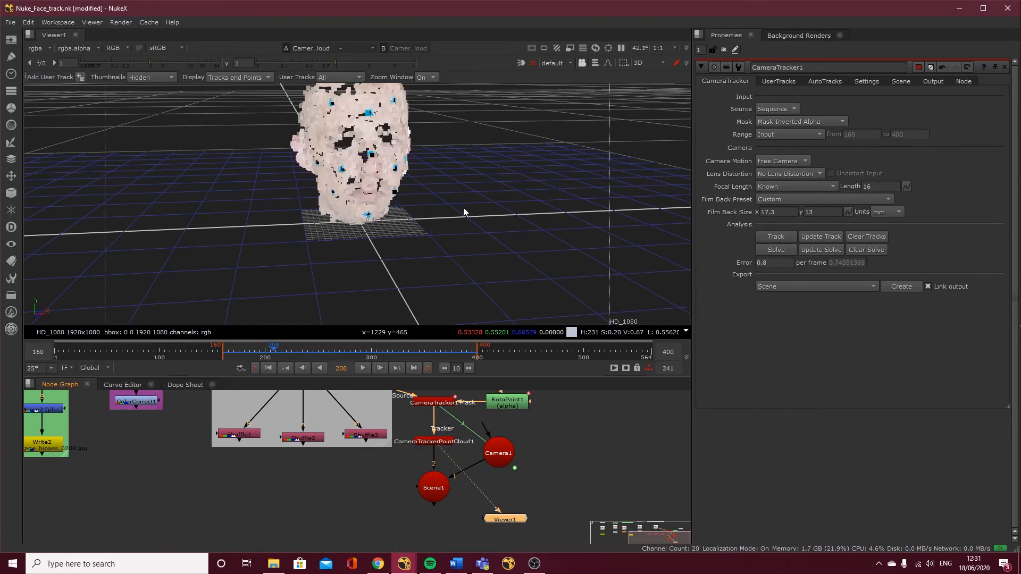
- Show Scene1, which combines the camera and point cloud, in the viewer again
left_click(497, 455)
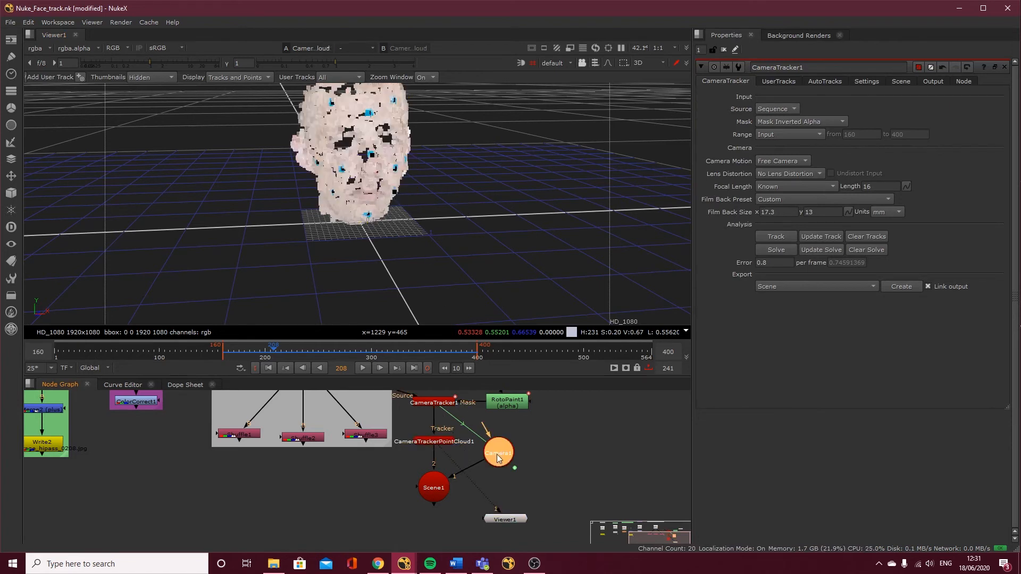
left_click(441, 489)
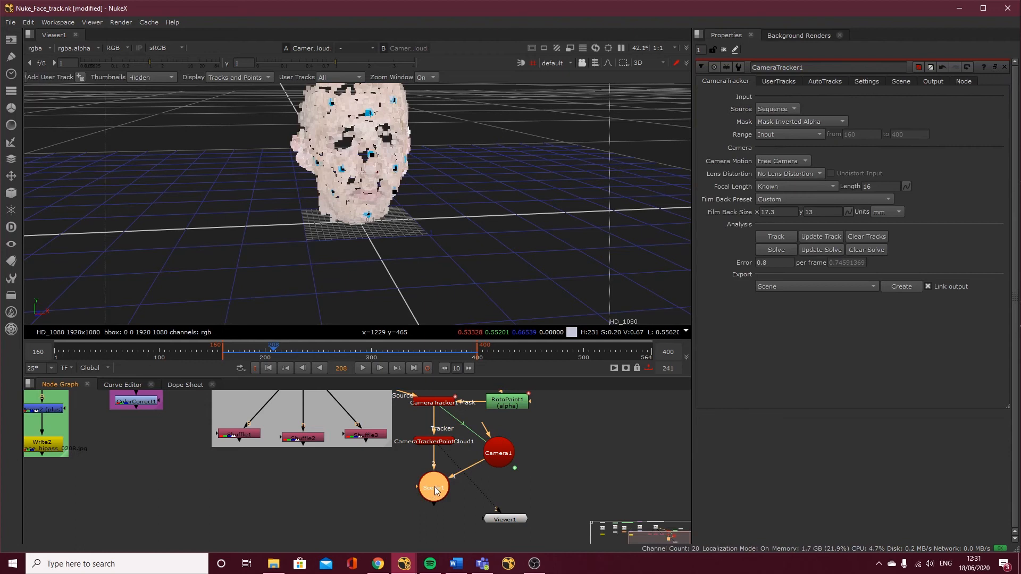
key("1")
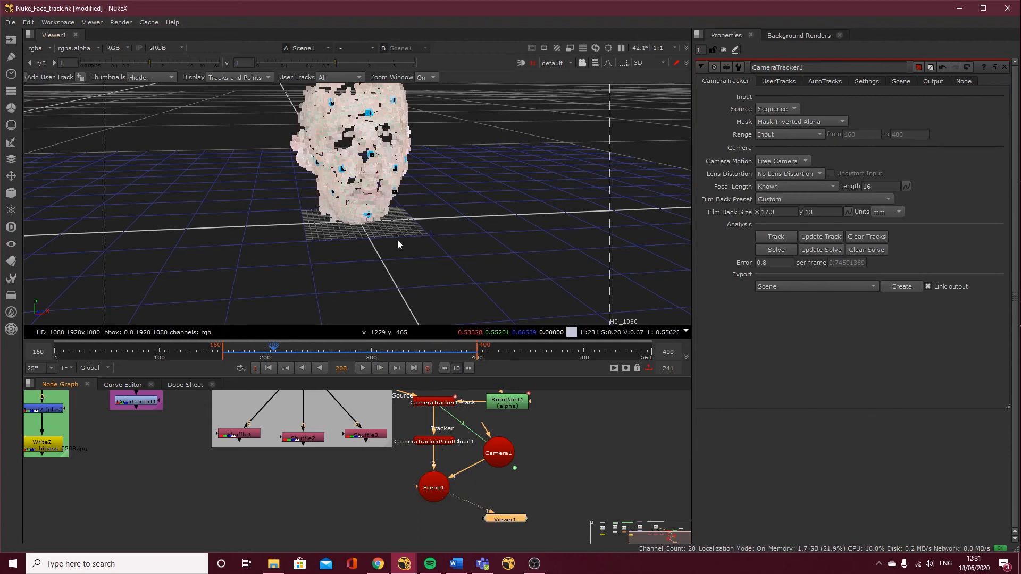
- Delete the exported Scene1, Camera1 and CameraTrackerPointCloud1 nodes together
left_click(519, 485)
left_click_drag(559, 433, 401, 503)
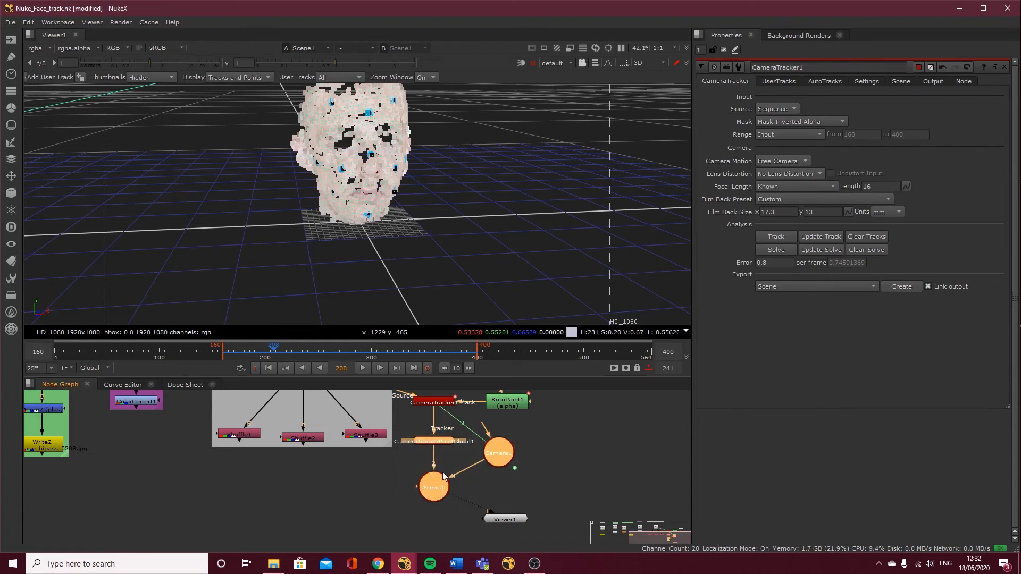
key("Delete")
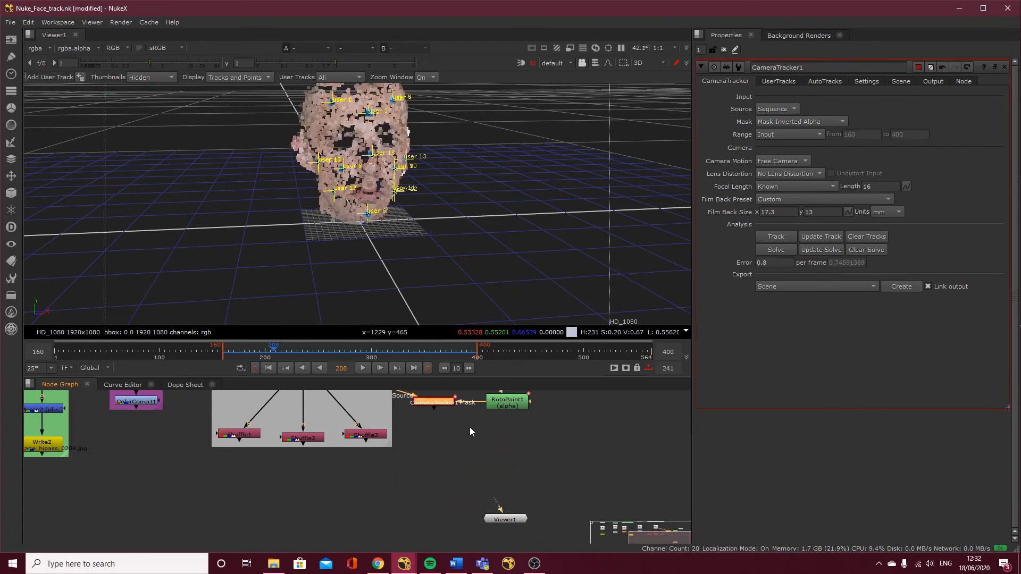
- Export the solve from CameraTracker1 as a linked Scene+ setup
left_click(783, 288)
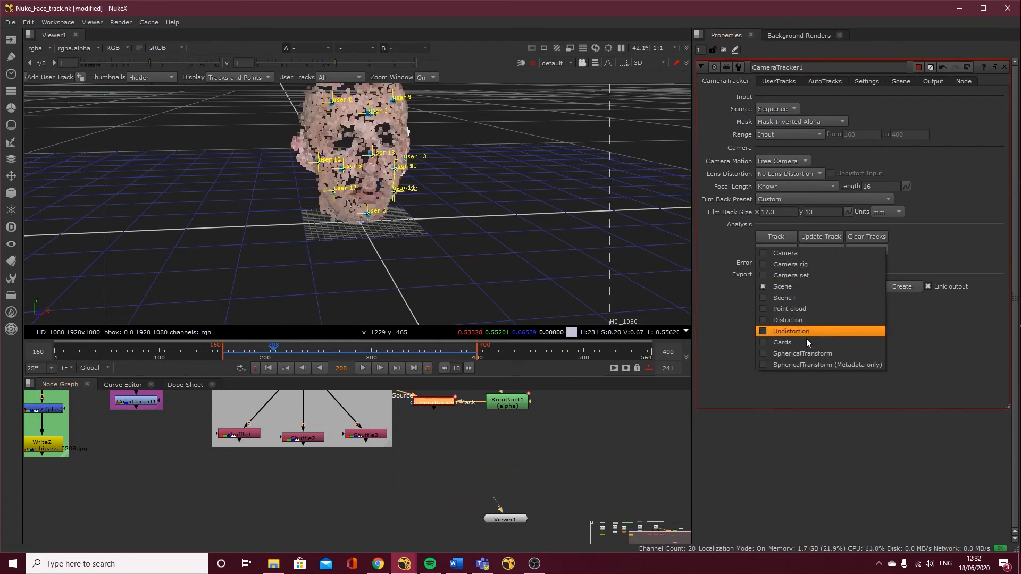
left_click(806, 295)
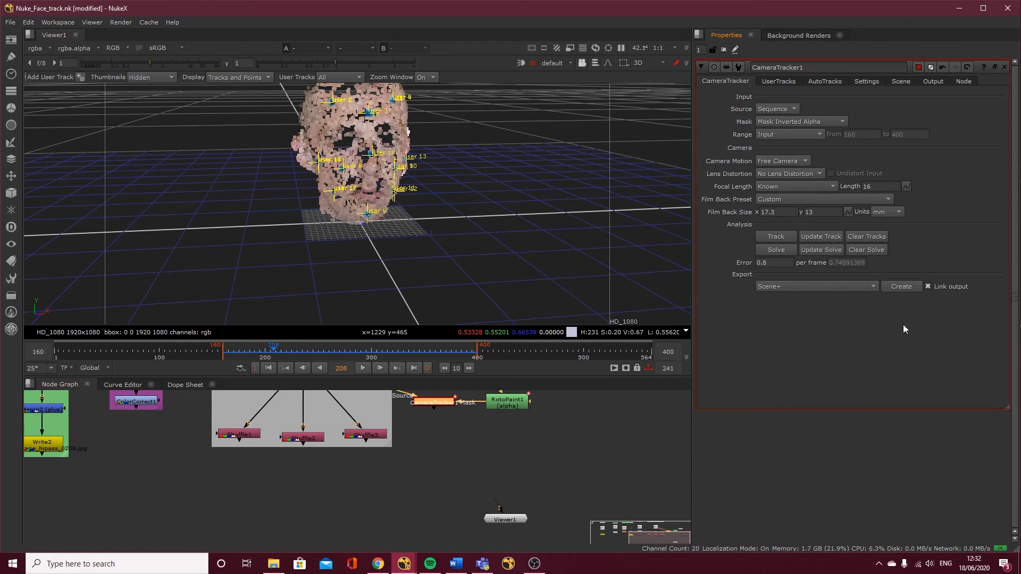
left_click(902, 287)
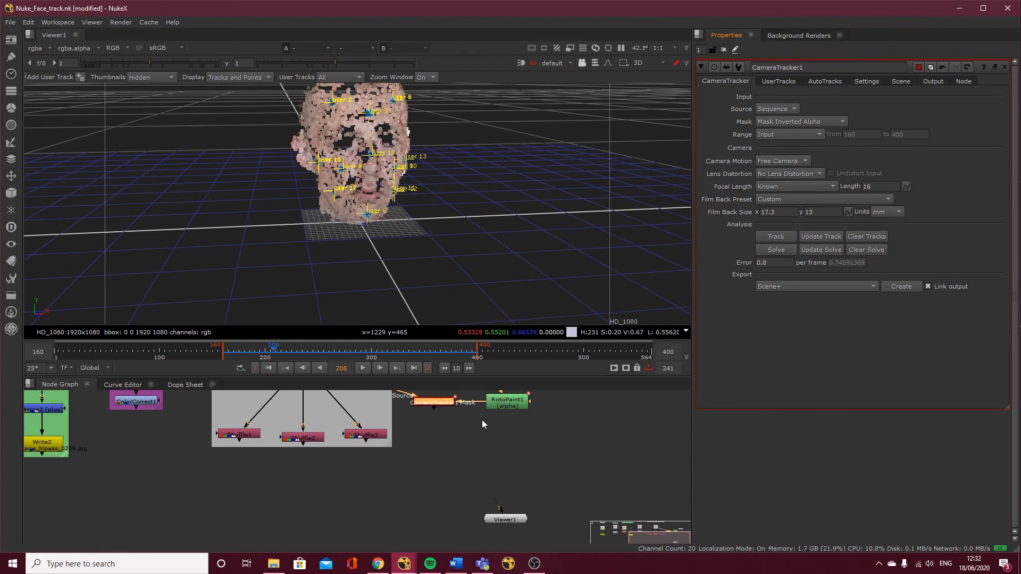
- Rearrange the Scene+ nodes below CameraTracker1, away from the channel shuffle group, and space out the neighbouring nodes
scroll(550, 483, "down", 3)
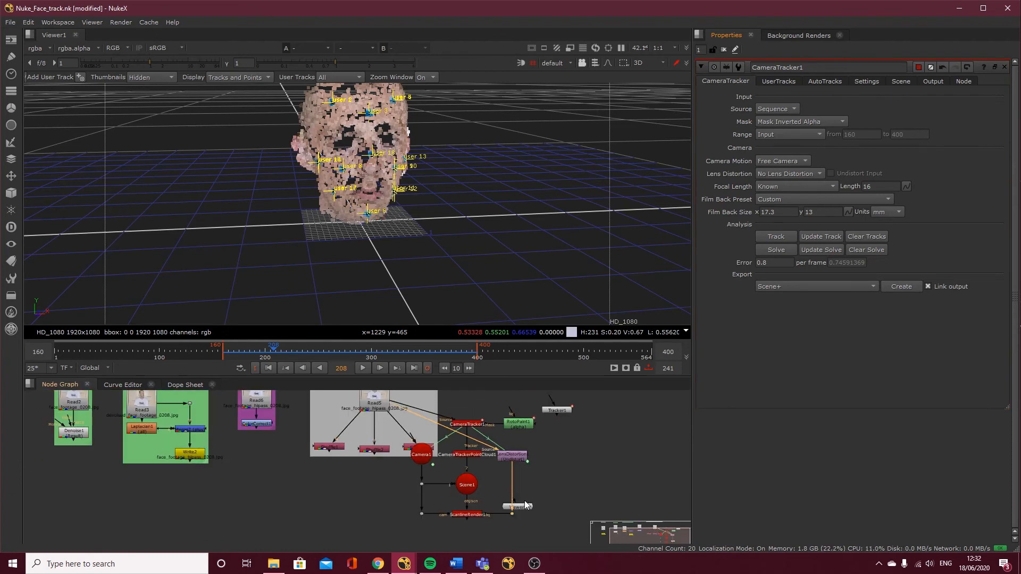
left_click_drag(543, 537, 398, 401)
left_click_drag(407, 448, 467, 459)
left_click(592, 458)
left_click_drag(575, 433, 604, 432)
left_click_drag(541, 455, 392, 416)
- Delete the LensDistortion node from the exported Scene+ setup
scroll(574, 469, "up", 2)
left_click(567, 468)
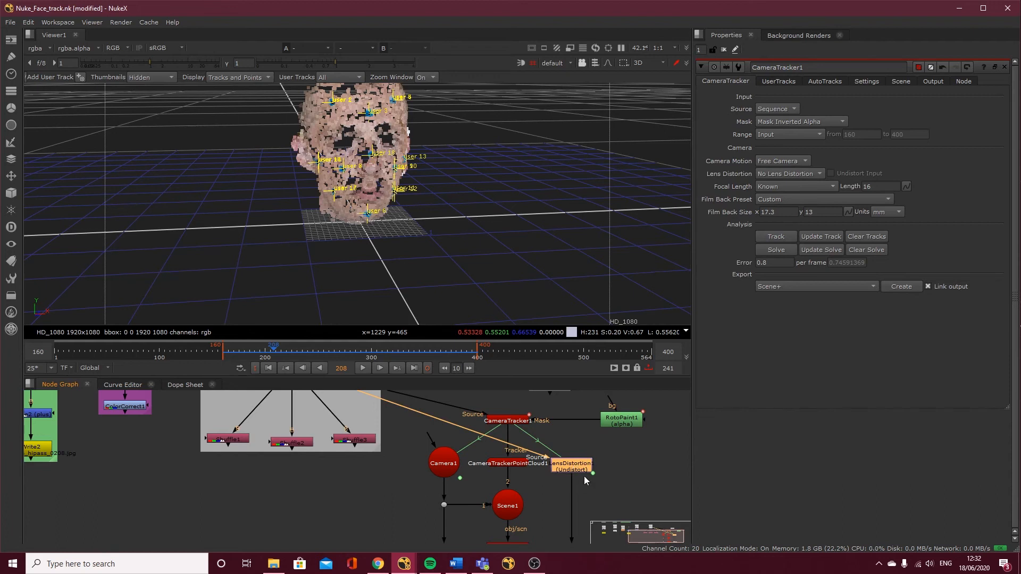
key("Delete")
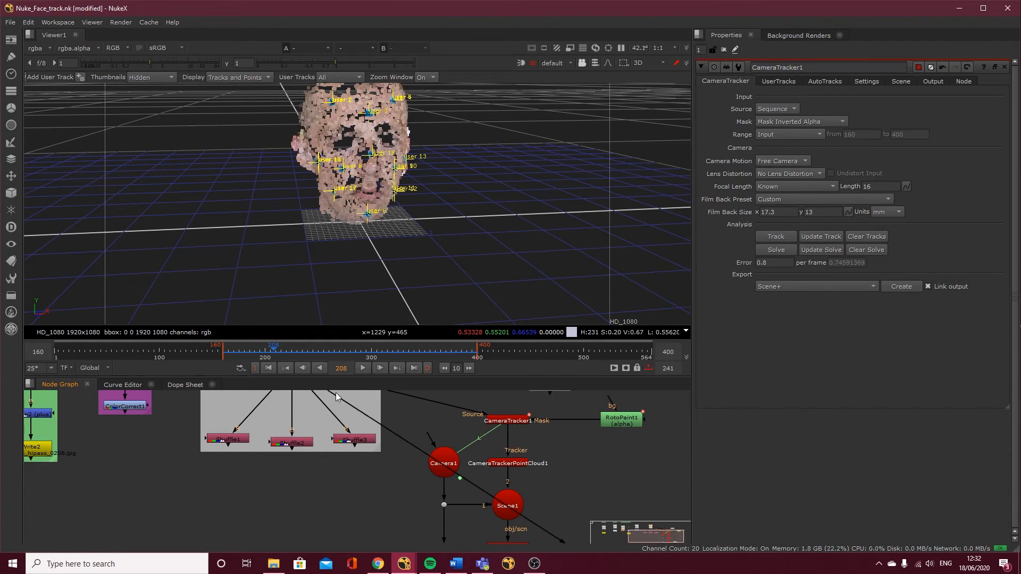
- Show the ScanlineRender1 output in the viewer as a 2D image
left_click_drag(472, 447, 362, 367)
left_click_drag(456, 461, 396, 503)
left_click_drag(401, 457, 402, 487)
scroll(404, 500, "up", 3)
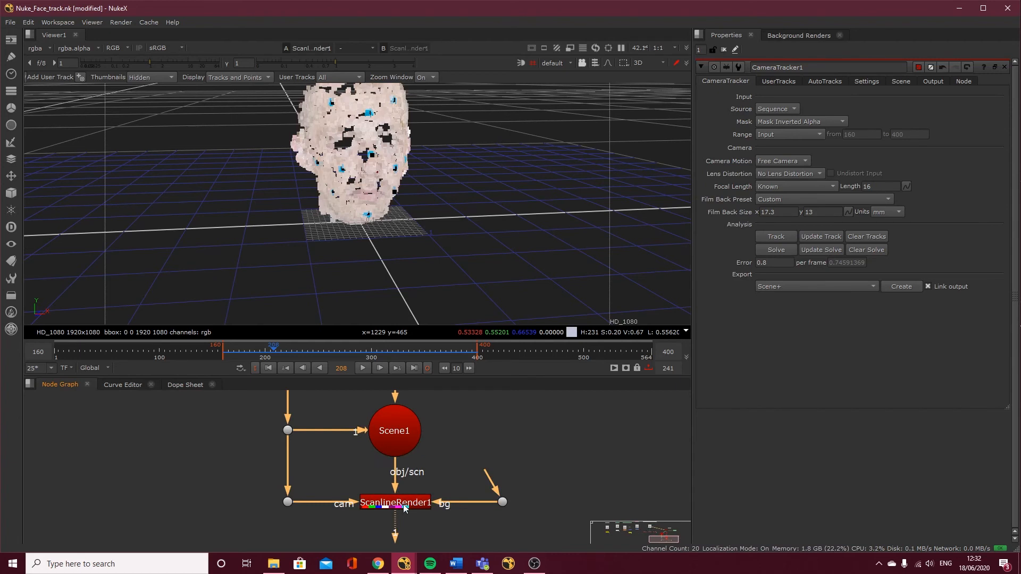
key("Tab")
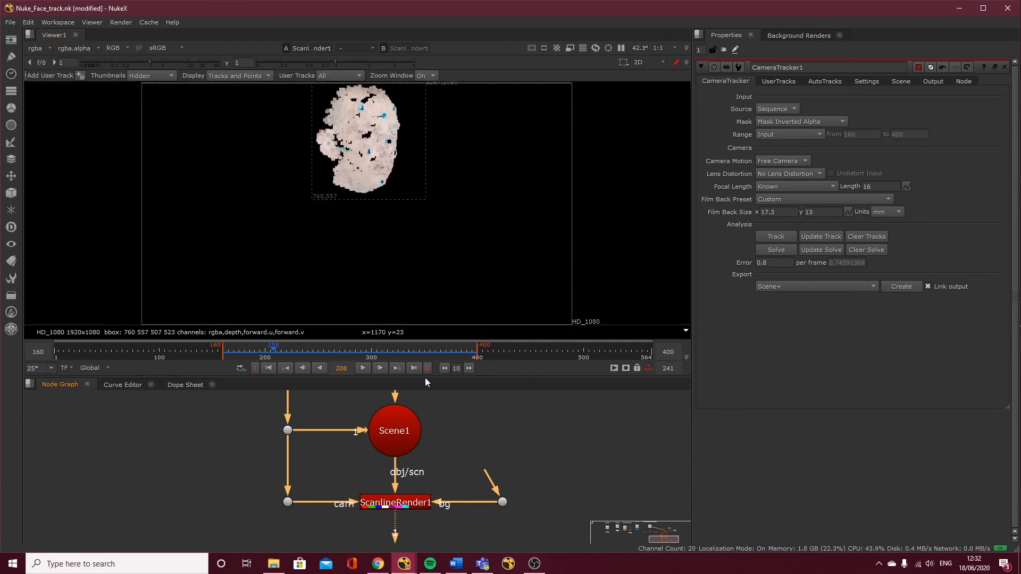
- View Scene1 in 3D from a different angle and move the Viewer1 node off to one side below ScanlineRender1
left_click(402, 436)
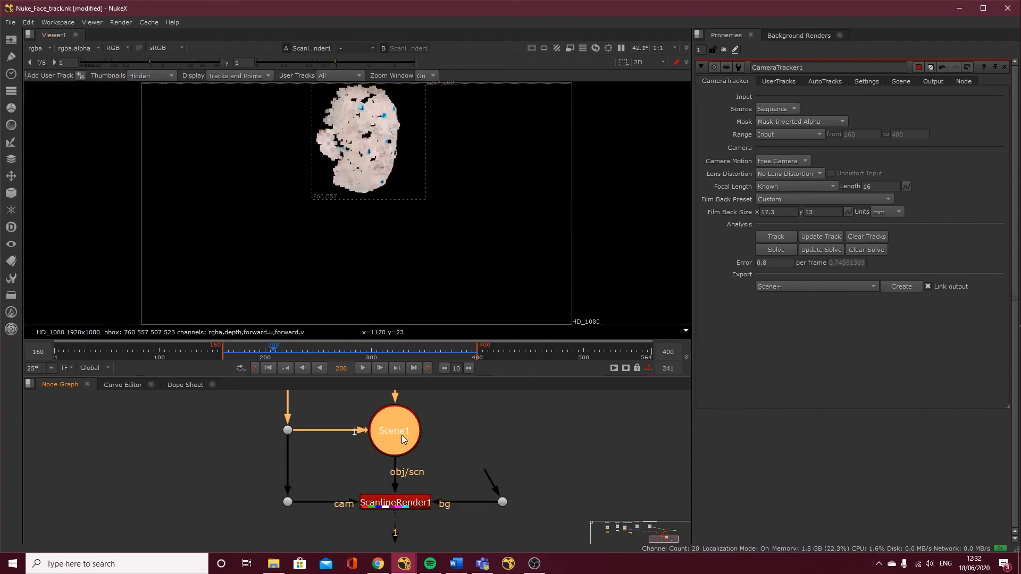
key("1")
left_click(440, 477)
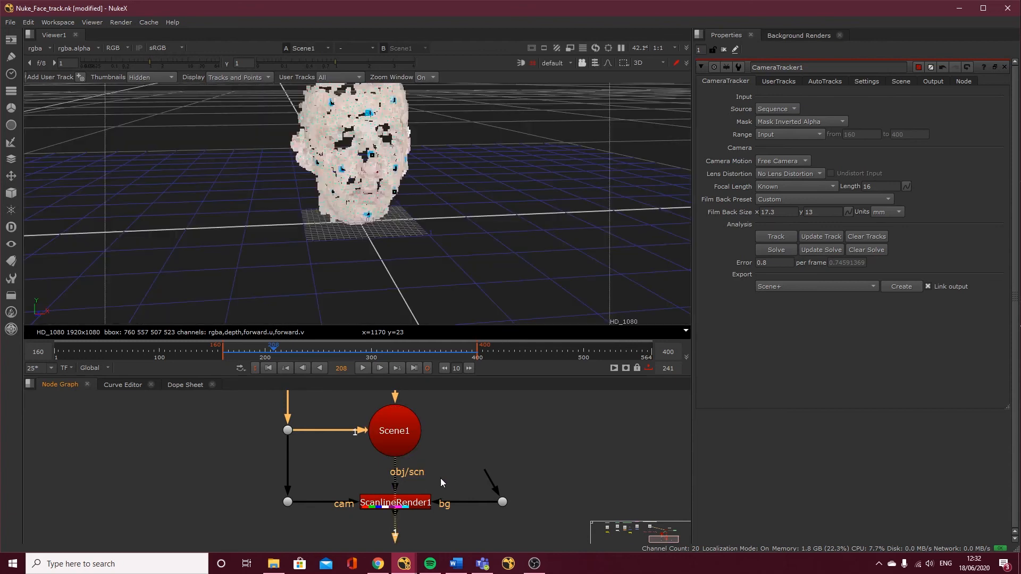
left_click_drag(401, 246, 485, 257)
left_click_drag(457, 472, 450, 445)
left_click_drag(409, 531, 466, 534)
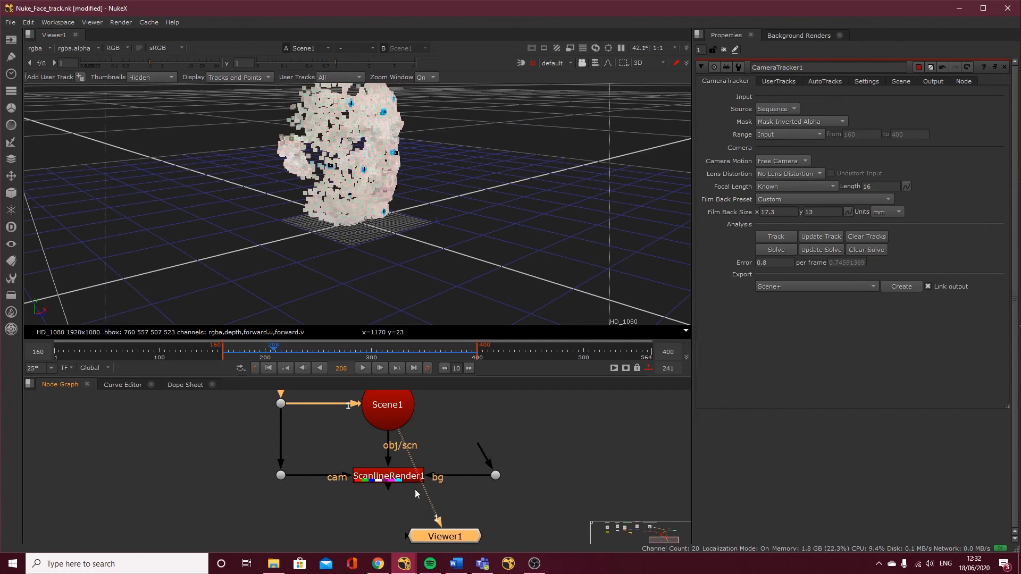
- View ScanlineRender1 in 2D again and scrub through the frames to 276 to examine the rendered point cloud
left_click_drag(408, 426, 415, 481)
scroll(336, 440, "down", 2)
left_click(389, 509)
key("1")
key("Tab")
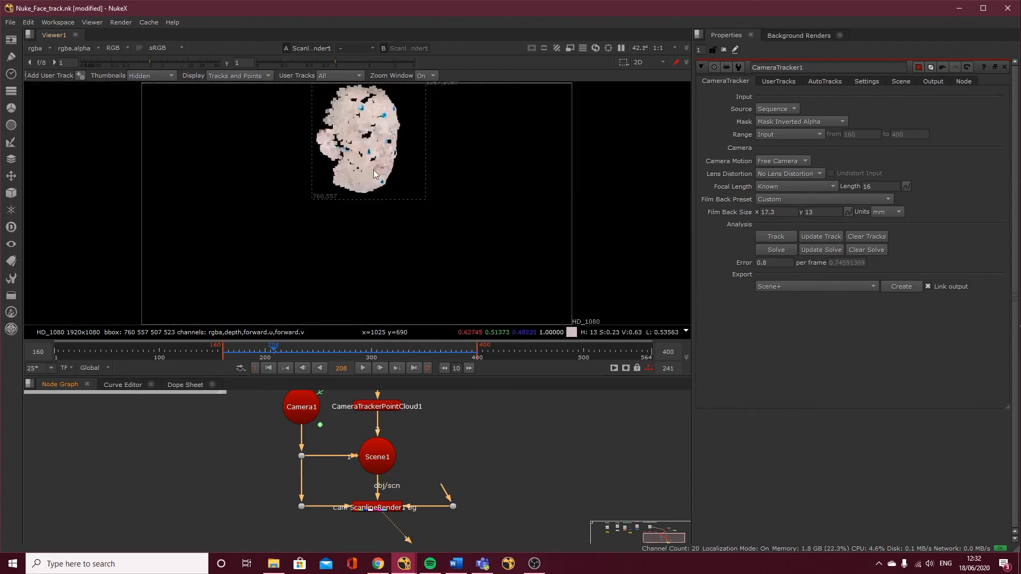
mouse_move(299, 354)
left_mouse_down()
mouse_move(327, 351)
mouse_move(282, 348)
left_mouse_up()
left_click(301, 410)
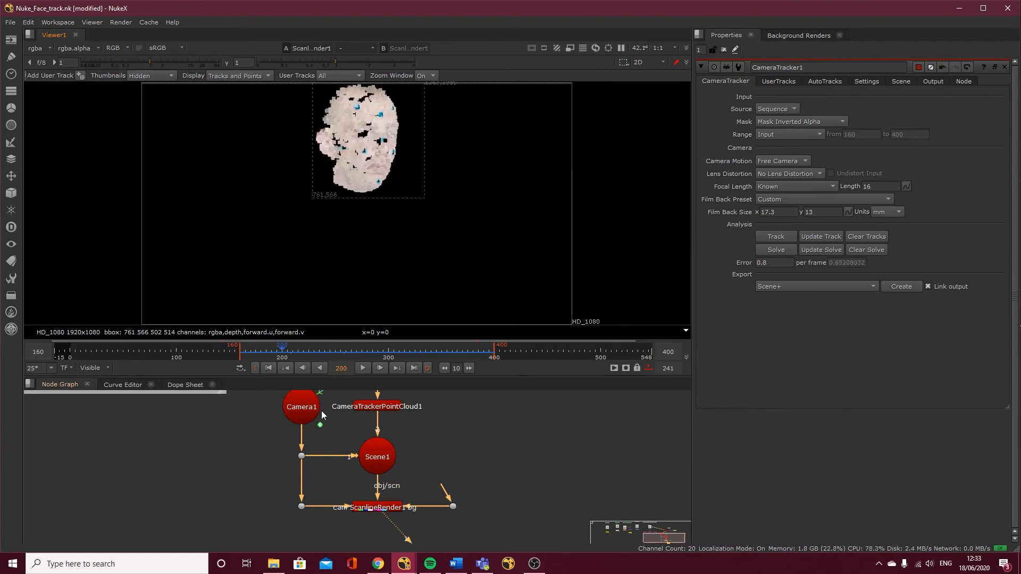
left_click_drag(294, 348, 318, 349)
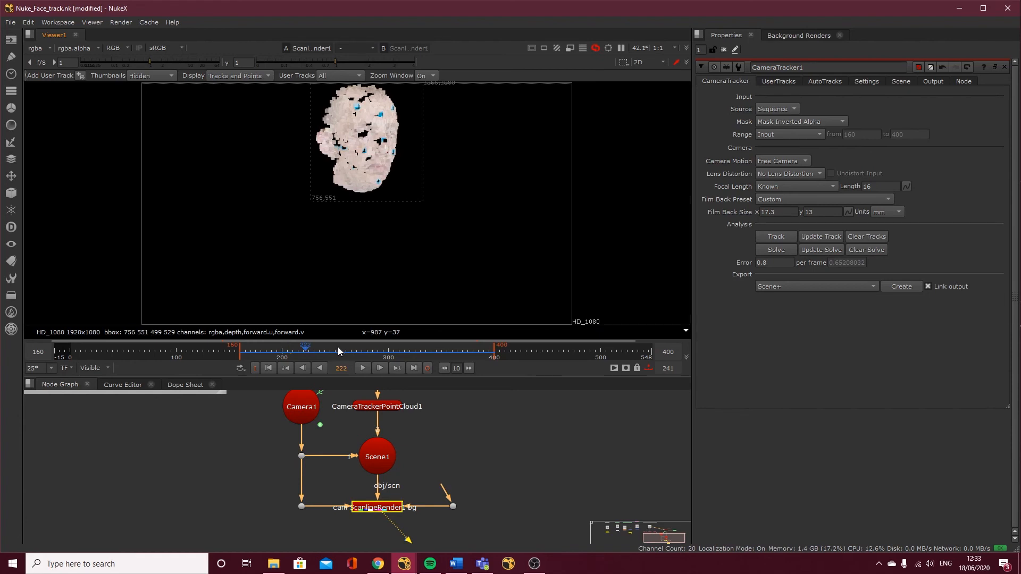
left_click_drag(344, 348, 362, 346)
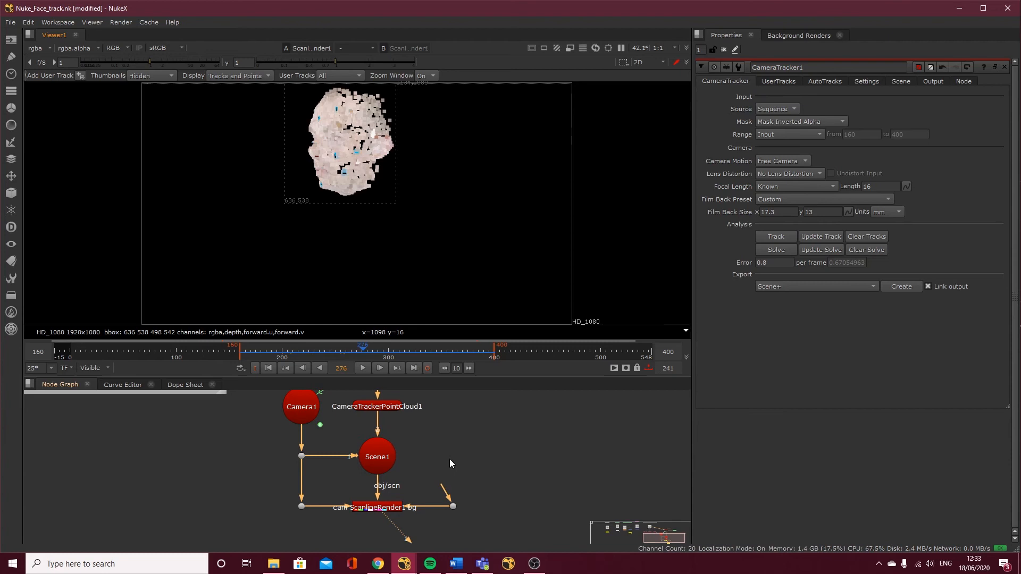
- Duplicate the face_footage_hipass Read node above the shuffle group and place the copy beside Scene1, above ScanlineRender1's background input
left_click_drag(448, 458, 438, 493)
scroll(433, 477, "down", 2)
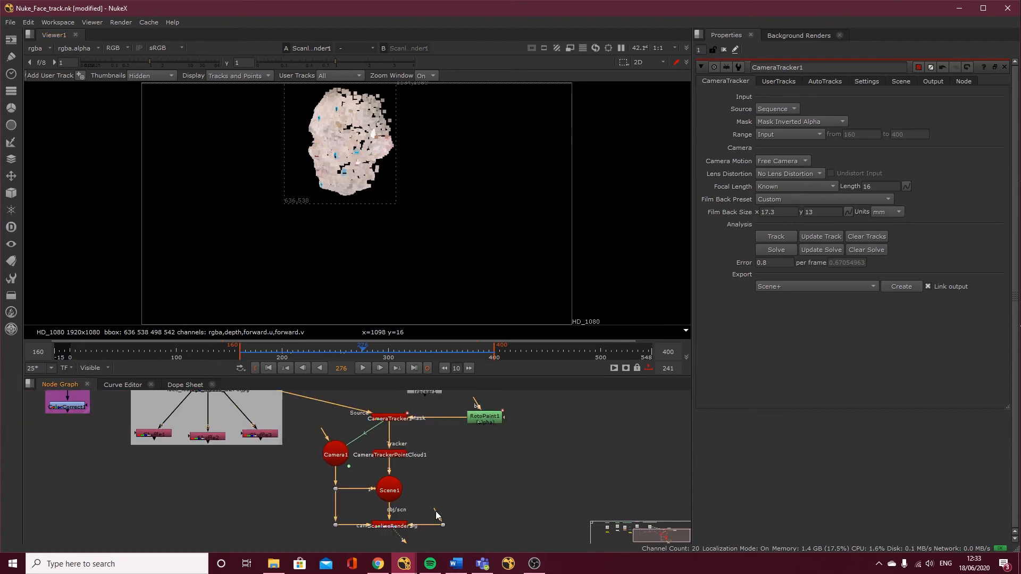
scroll(414, 532, "up", 4)
scroll(429, 526, "down", 3)
left_click_drag(418, 472, 409, 528)
scroll(377, 450, "down", 2)
left_click(226, 411)
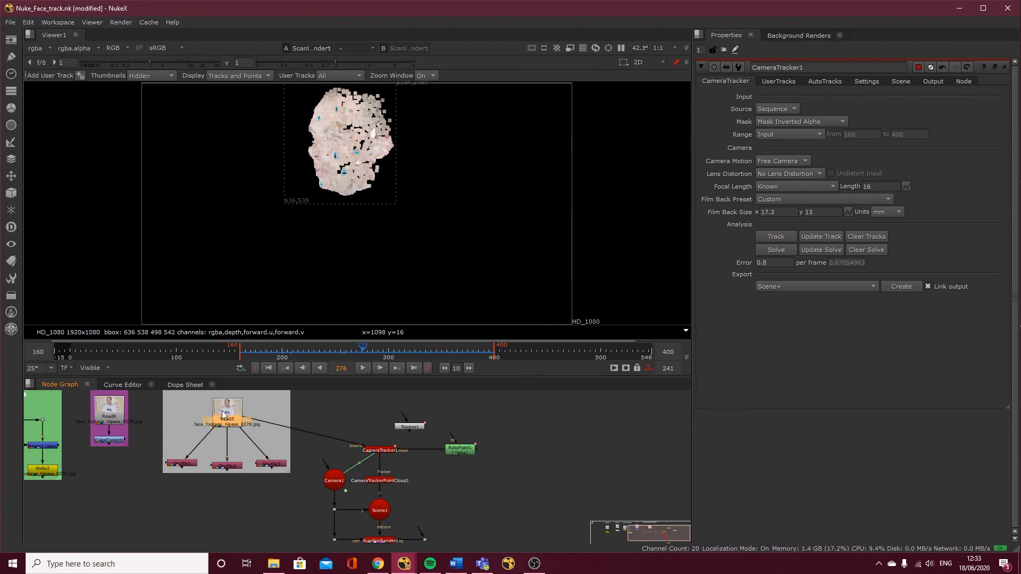
left_click(423, 485)
key("ctrl+v")
left_click_drag(419, 527, 424, 492)
left_click_drag(363, 350, 402, 352)
left_click_drag(406, 523, 425, 481)
scroll(368, 494, "up", 2)
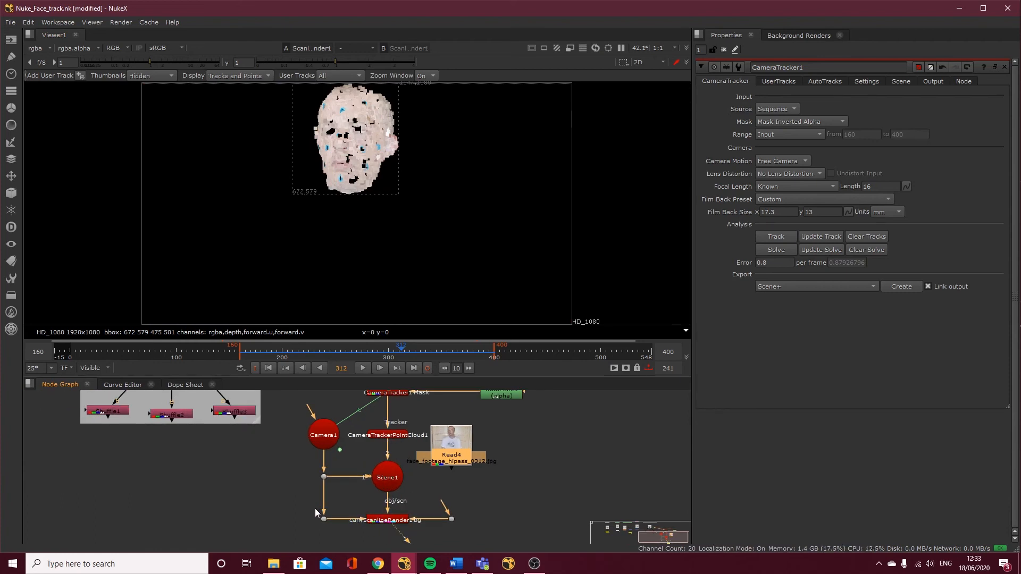
- Examine Camera1's movement around the point cloud in 3D over several frames, and compare it with the 2D render at frame 260
left_click(352, 351)
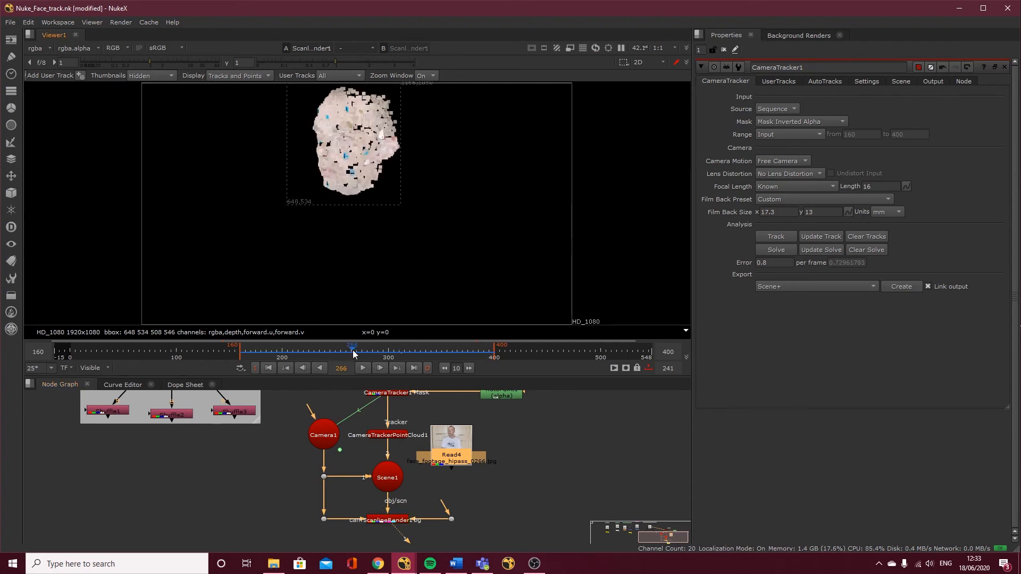
key("Tab")
left_click_drag(562, 259, 436, 255)
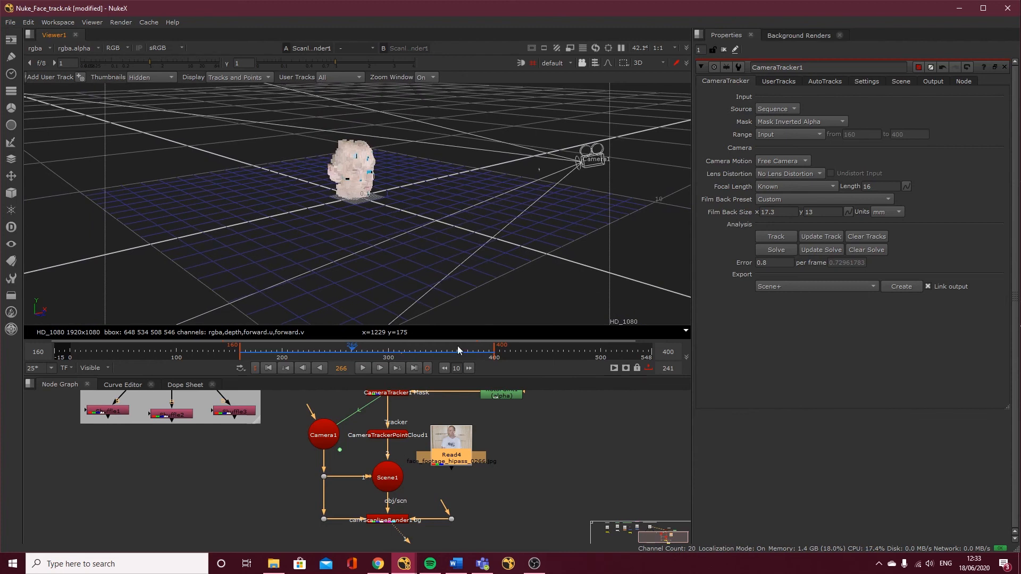
mouse_move(346, 354)
left_mouse_down()
mouse_move(332, 351)
mouse_move(342, 351)
left_mouse_up()
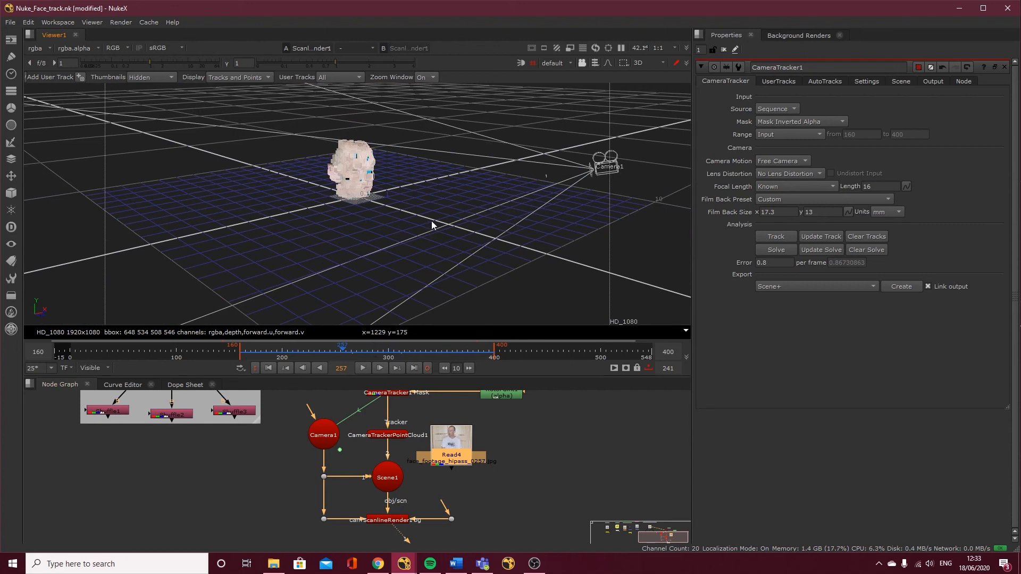
key("Tab")
left_click_drag(319, 349, 359, 354)
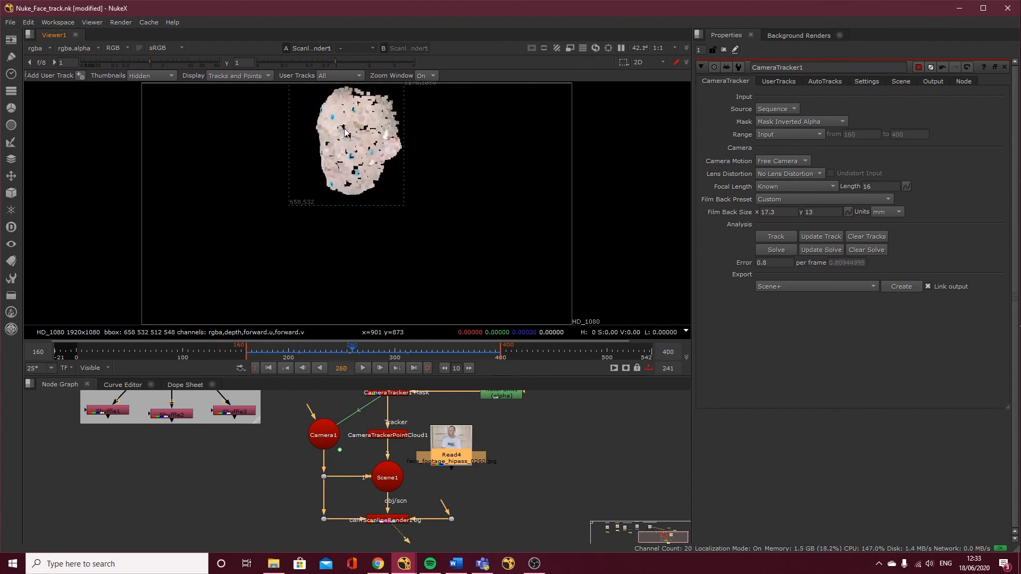
- Connect ScanlineRender1's bg input to the copied footage Read node and check the overlay up to frame 275
left_click_drag(441, 500, 446, 460)
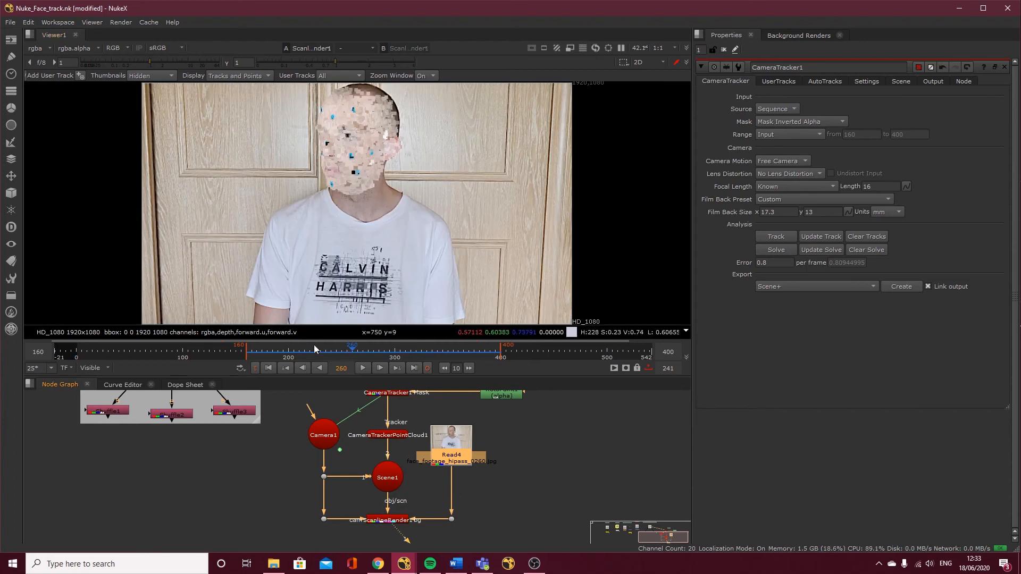
left_click_drag(336, 352, 368, 355)
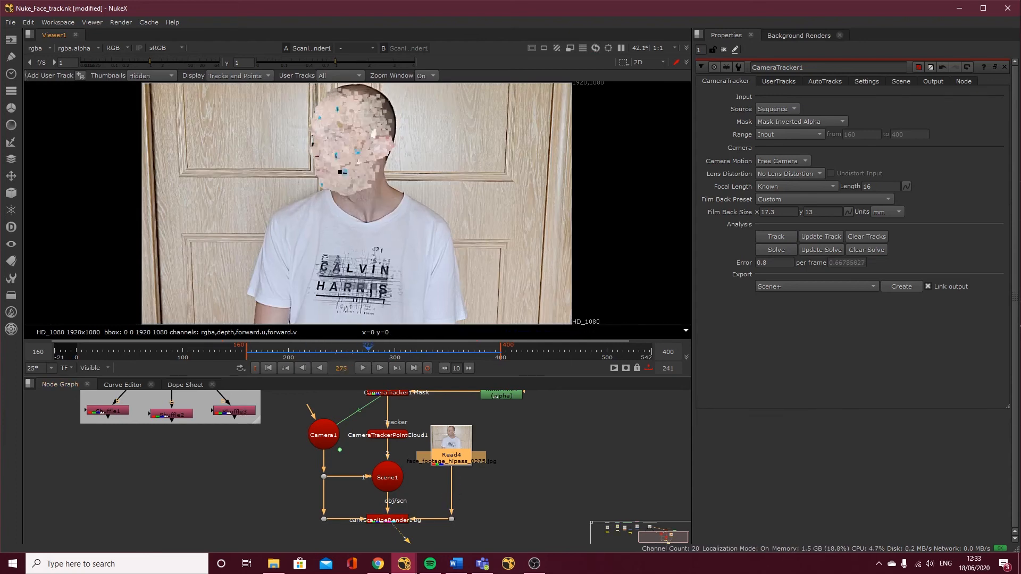
key("alt+Tab")
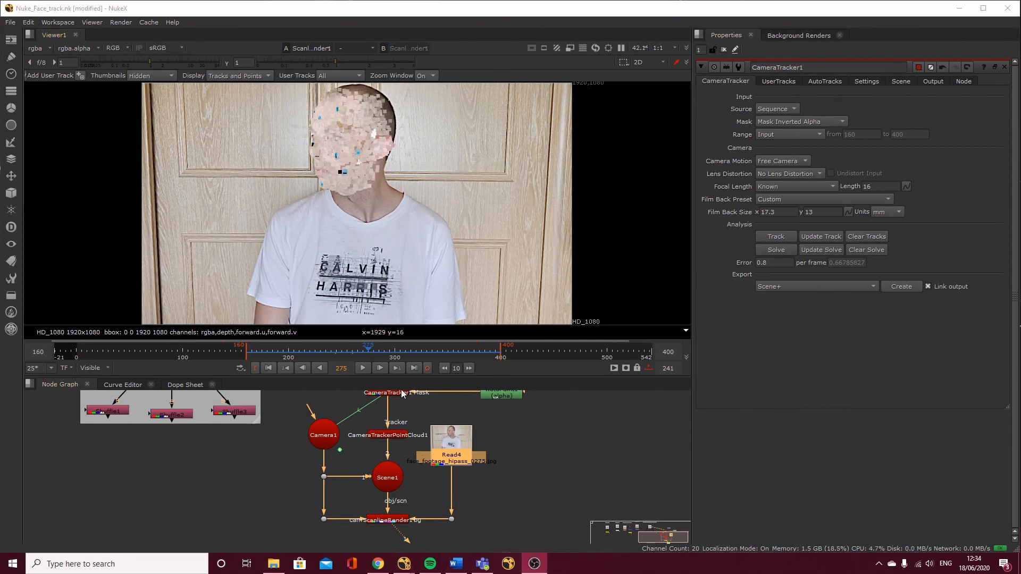
- Set the point size of CameraTrackerPointCloud1 to 1.2
double_click(399, 438)
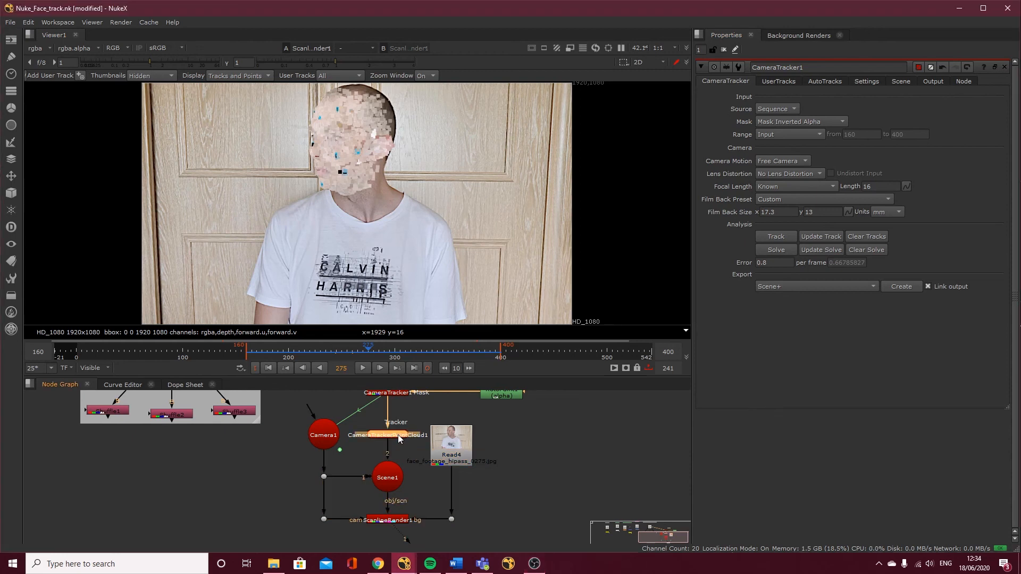
left_click(745, 145)
left_click(815, 145)
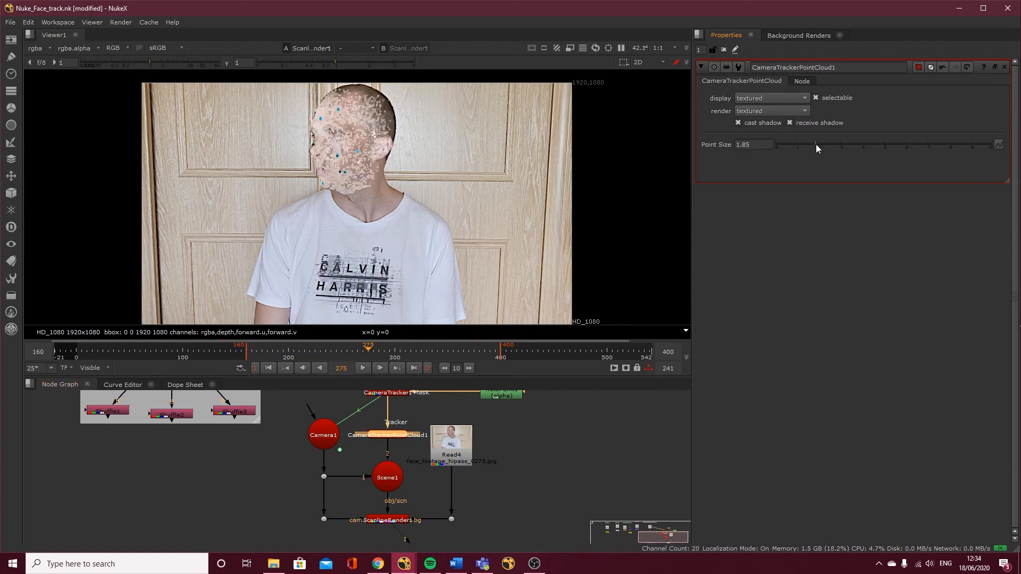
left_click_drag(816, 144, 812, 145)
scroll(338, 154, "up", 1)
scroll(338, 154, "up", 1)
left_click(805, 143)
left_click_drag(802, 143, 801, 142)
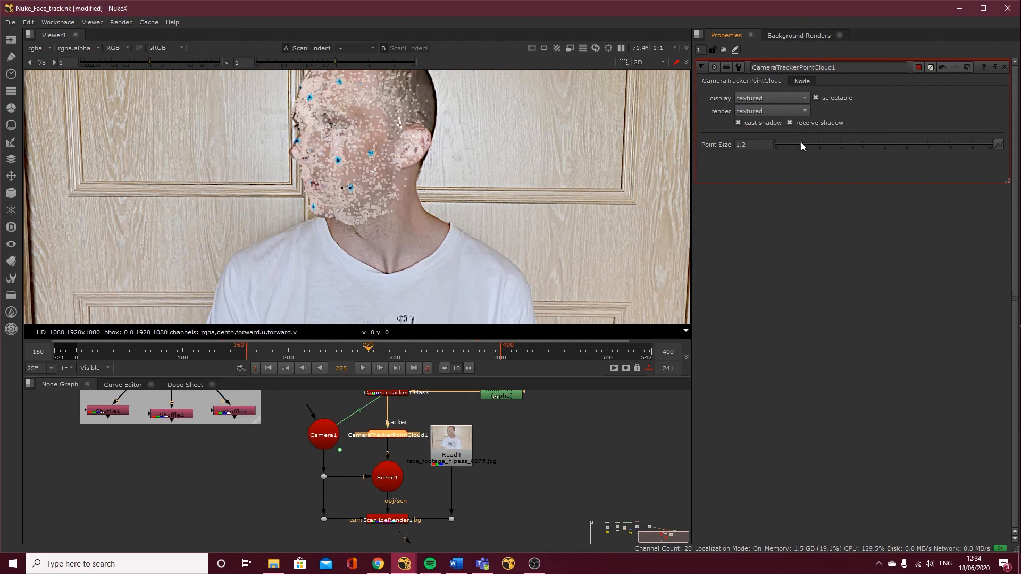
- Play back the shot from several frames to examine how the point cloud sticks to the face, stopping at frame 272
left_click(362, 368)
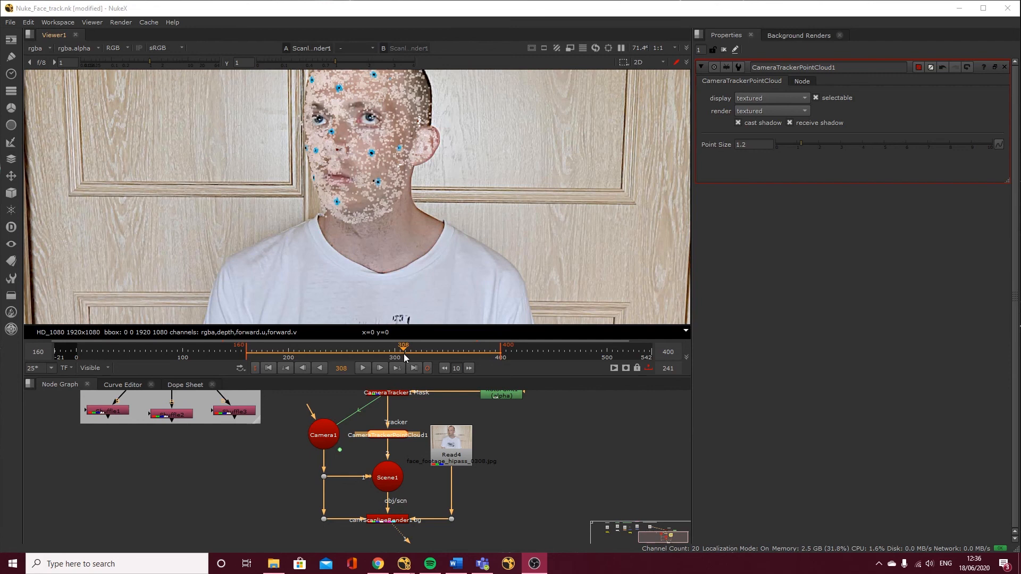
left_click(407, 355)
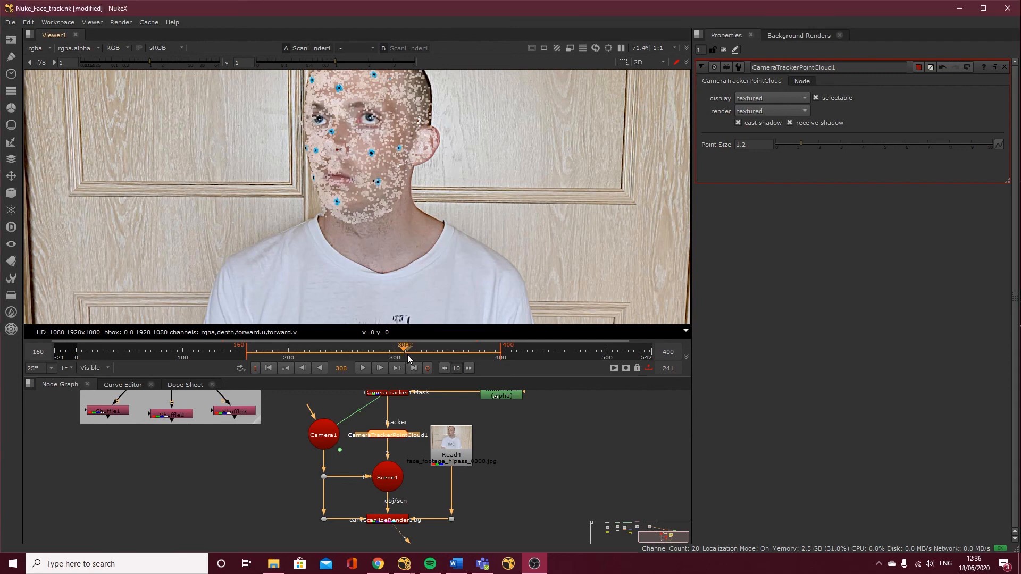
left_click(362, 367)
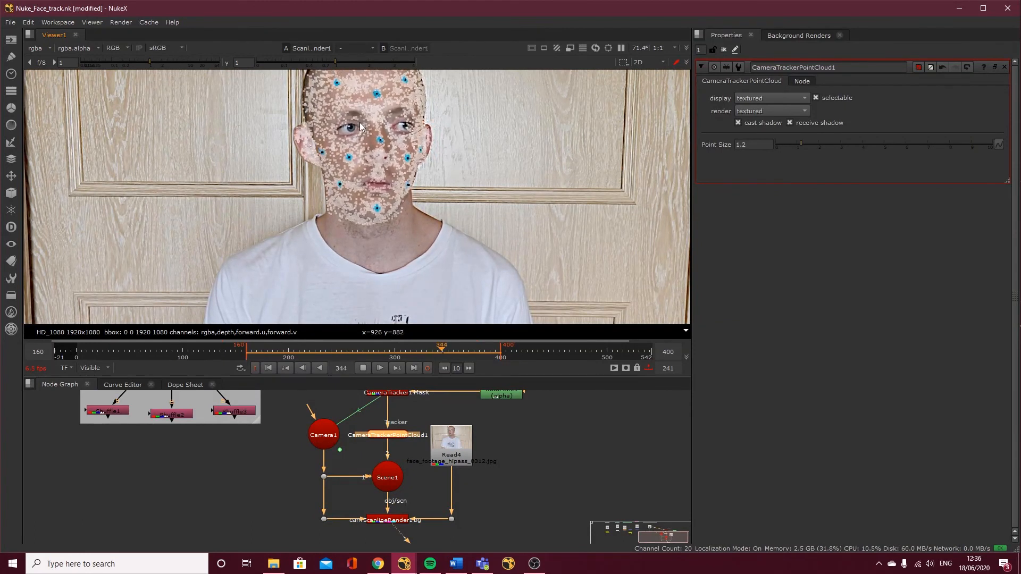
left_click(261, 350)
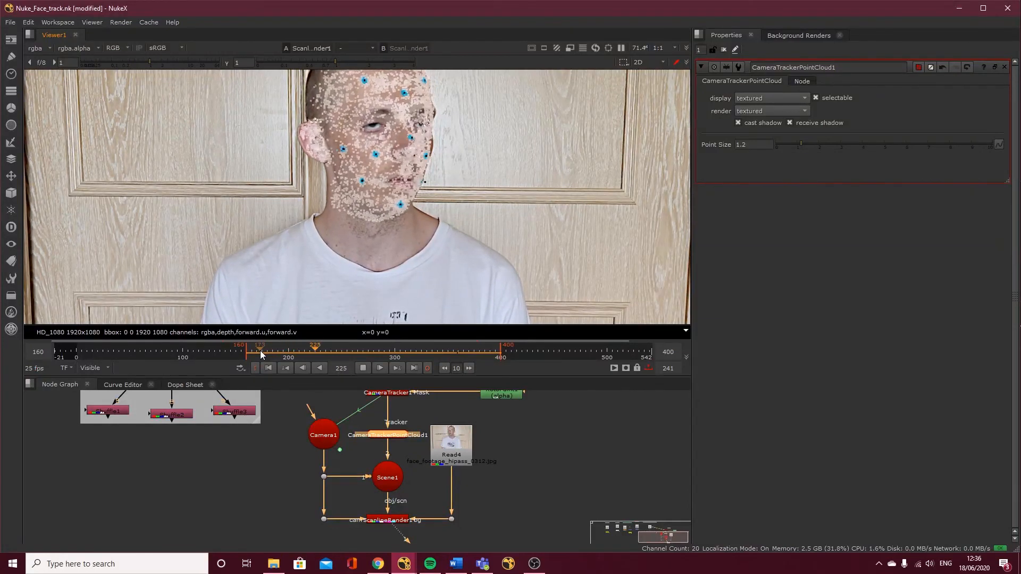
left_click(360, 371)
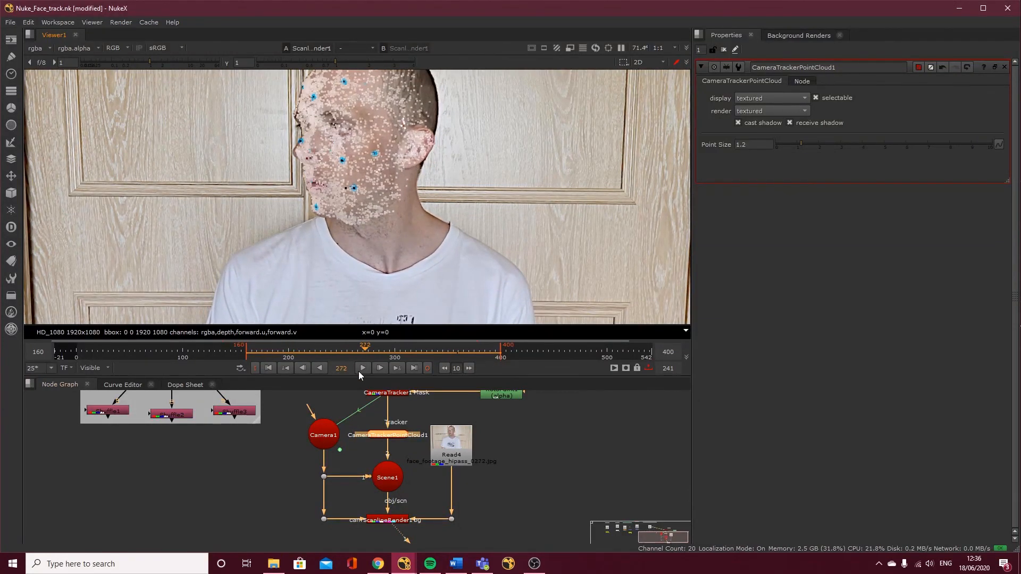